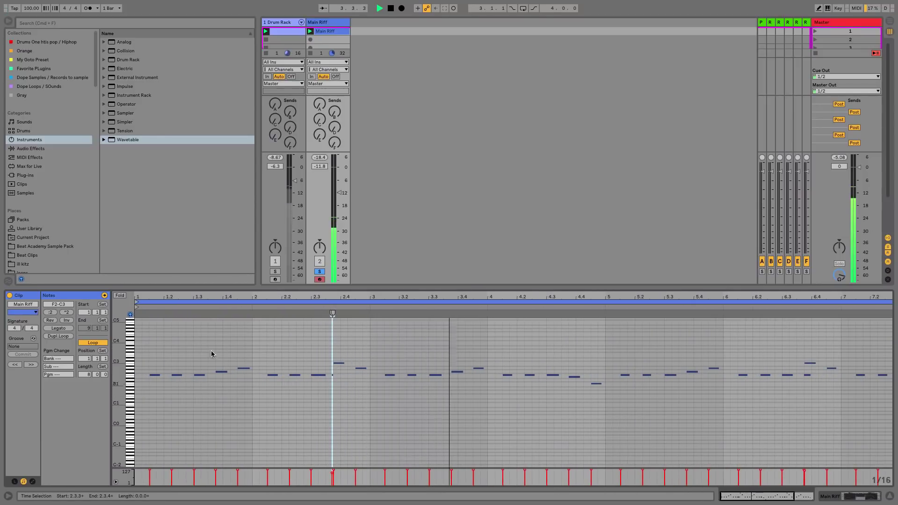
Fold the Main Riff clip's note editor to the used notes and show the track's Wavetable device
{"action": "left_click", "coordinate": [120, 296]}
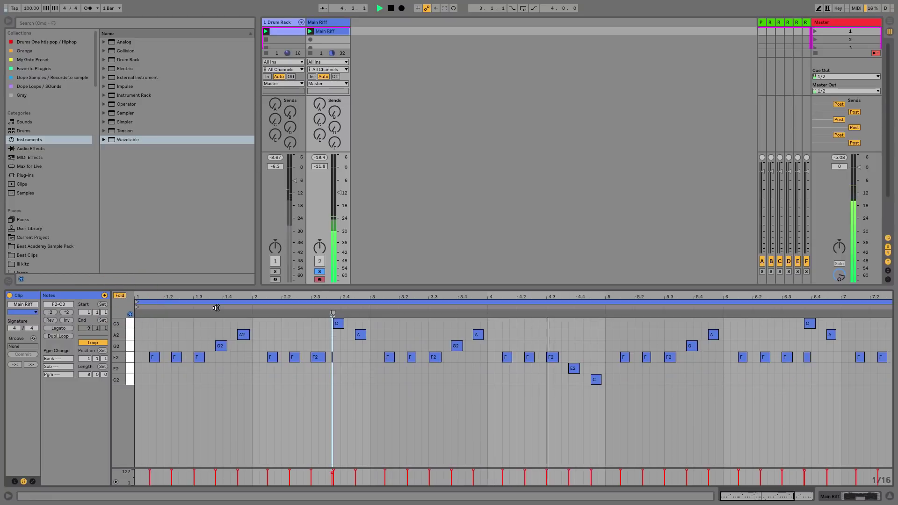
{"action": "double_click", "coordinate": [332, 21]}
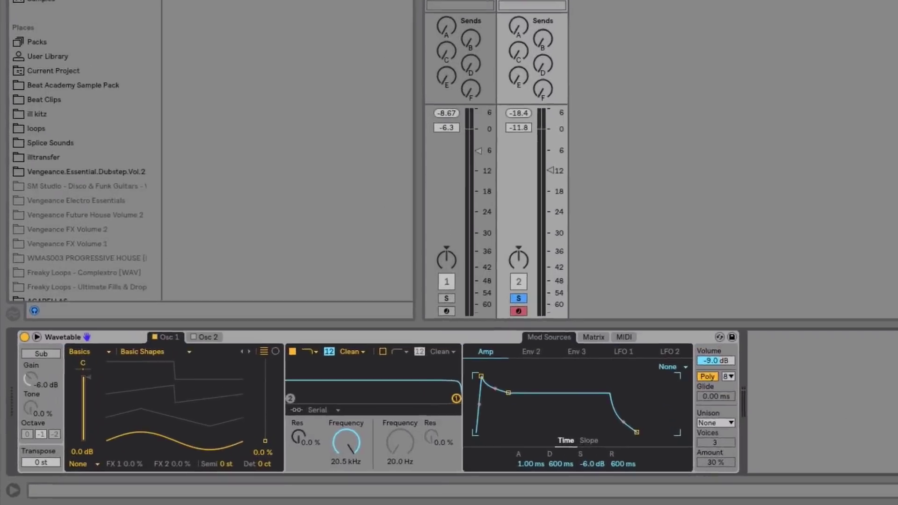
Set Osc 1's Basic Shapes wavetable position to 68% and switch the voice mode to Mono
{"action": "left_click_drag", "start_coordinate": [131, 472], "coordinate": [131, 463]}
{"action": "left_click_drag", "start_coordinate": [302, 421], "coordinate": [302, 370]}
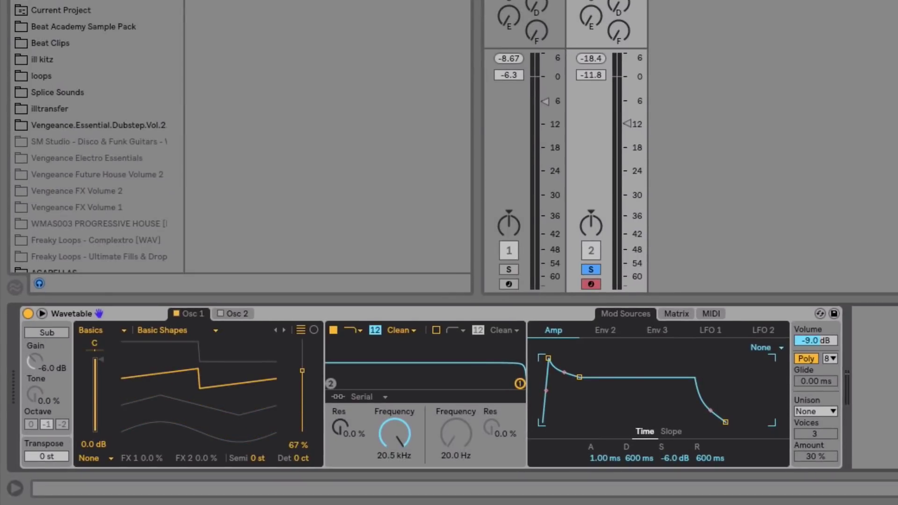
{"action": "left_click_drag", "start_coordinate": [128, 375], "coordinate": [128, 374]}
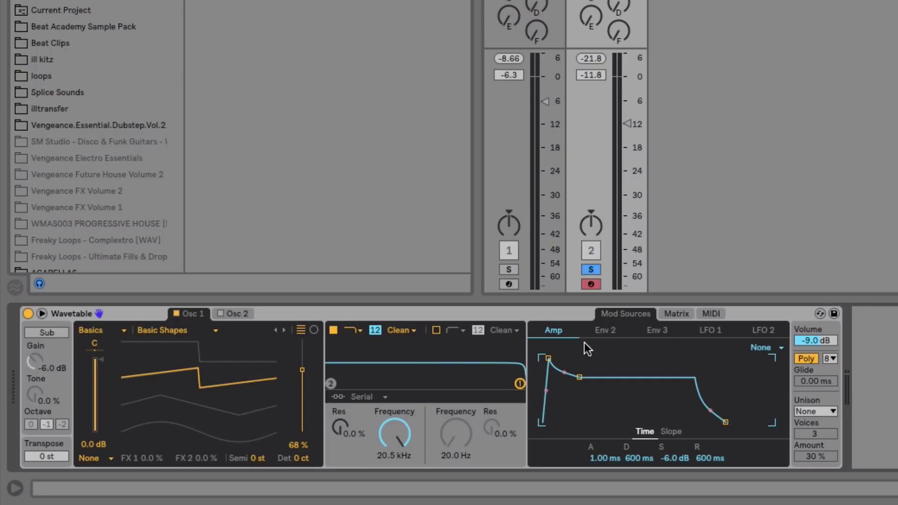
{"action": "left_click", "coordinate": [809, 357]}
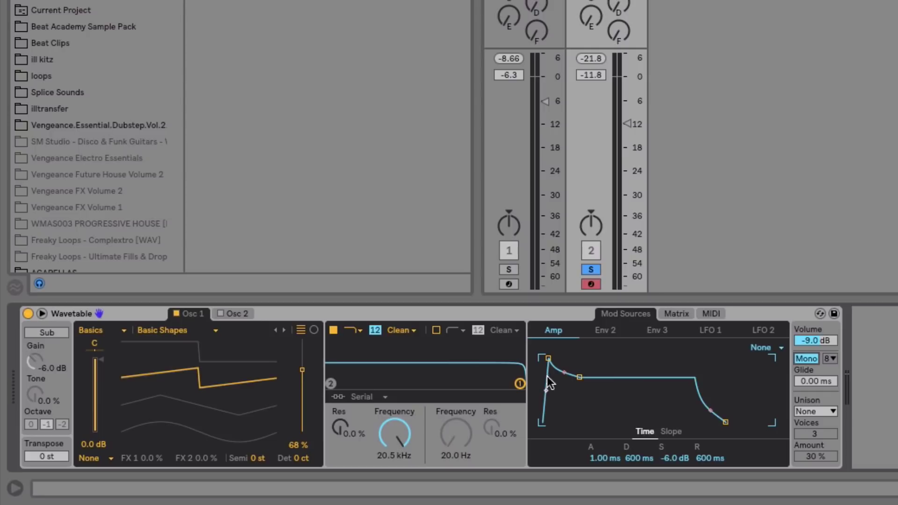
Shape the Amp envelope with 0.03 ms attack, 626 ms decay, -7.2 dB sustain and 397 ms release
{"action": "left_click_drag", "start_coordinate": [548, 360], "coordinate": [578, 358]}
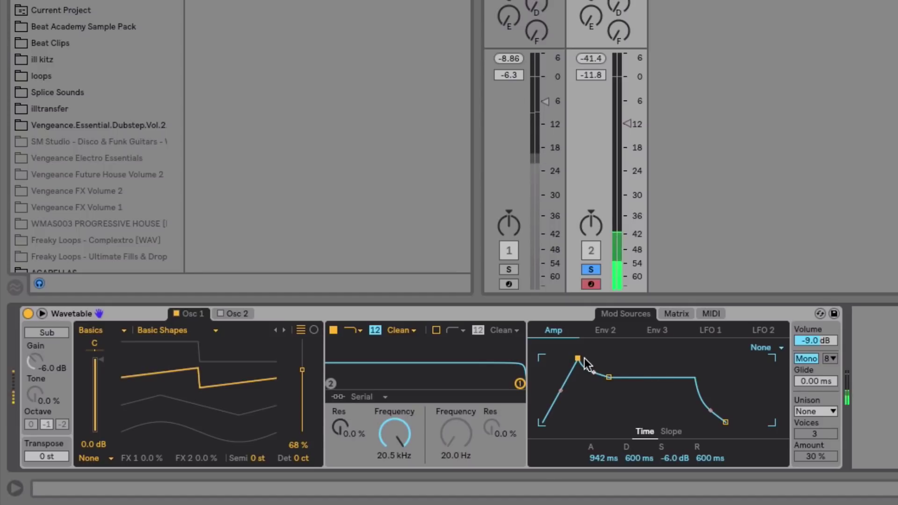
{"action": "left_click_drag", "start_coordinate": [578, 360], "coordinate": [544, 359]}
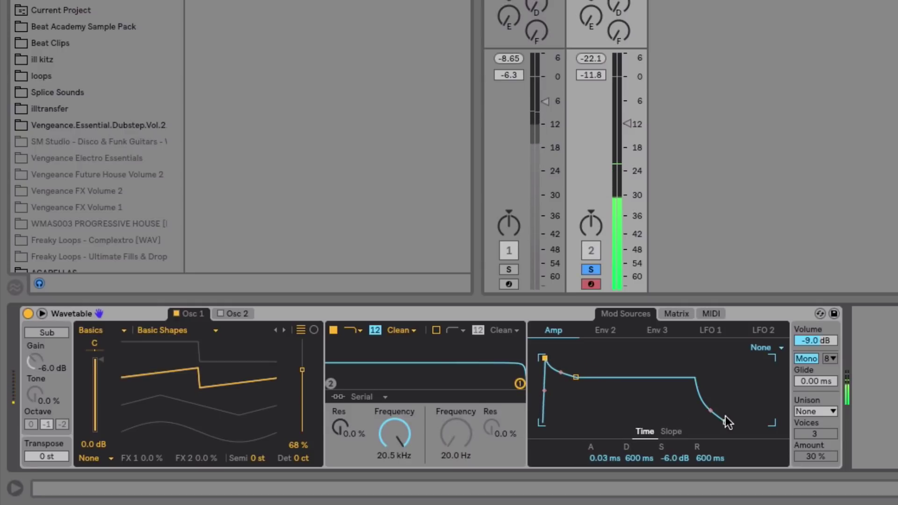
{"action": "left_click_drag", "start_coordinate": [725, 422], "coordinate": [713, 421]}
{"action": "left_click_drag", "start_coordinate": [573, 376], "coordinate": [571, 379]}
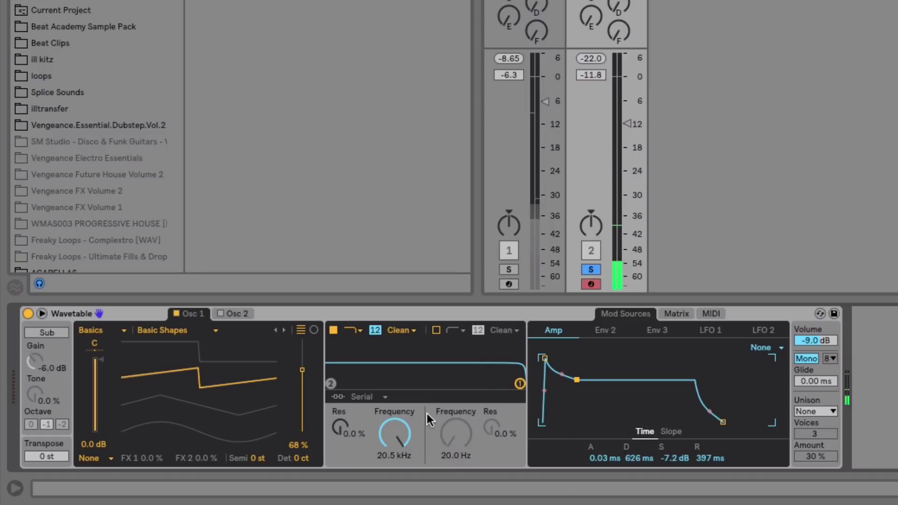
Set Filter 1's frequency to 1.38 kHz and its resonance to 35%
{"action": "left_click_drag", "start_coordinate": [399, 434], "coordinate": [399, 452]}
{"action": "left_click_drag", "start_coordinate": [337, 434], "coordinate": [338, 416]}
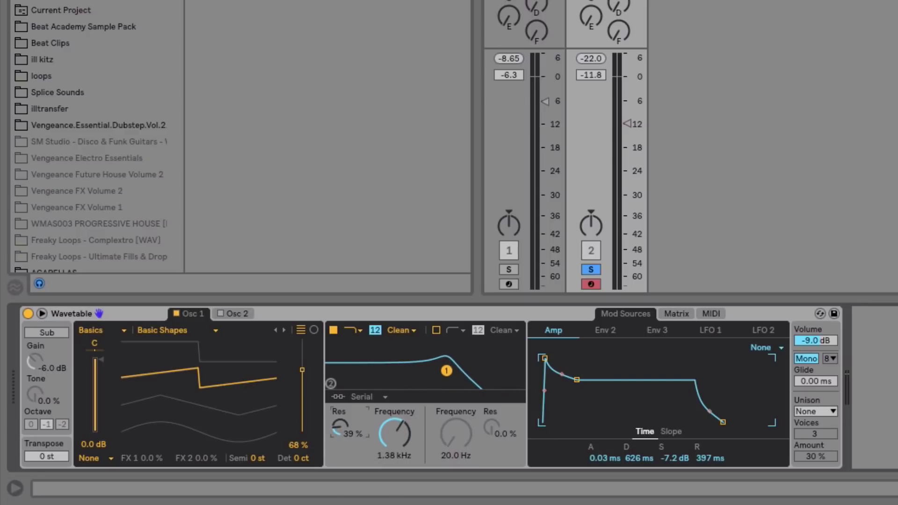
Assign Env 2 to modulate Filter 1 Freq by 39 and set Filter 1's frequency to 1.11 kHz
{"action": "left_click", "coordinate": [605, 330]}
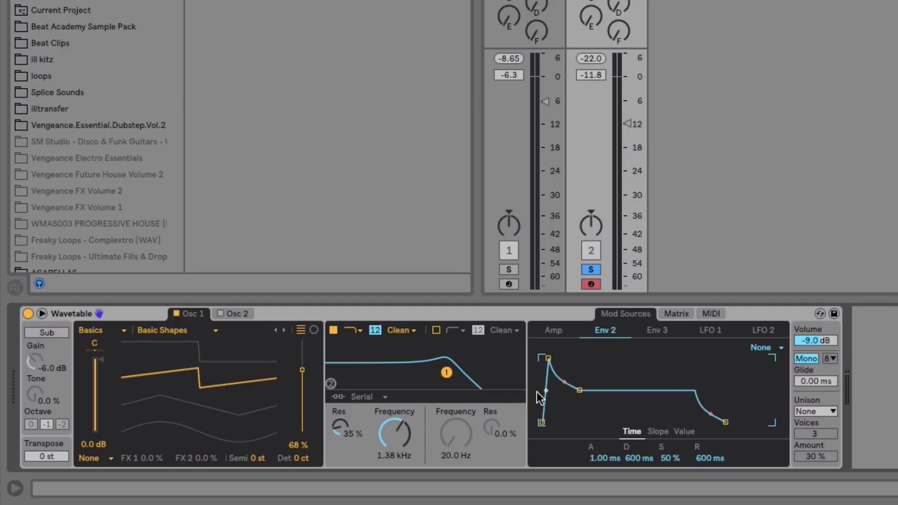
{"action": "left_click", "coordinate": [678, 313]}
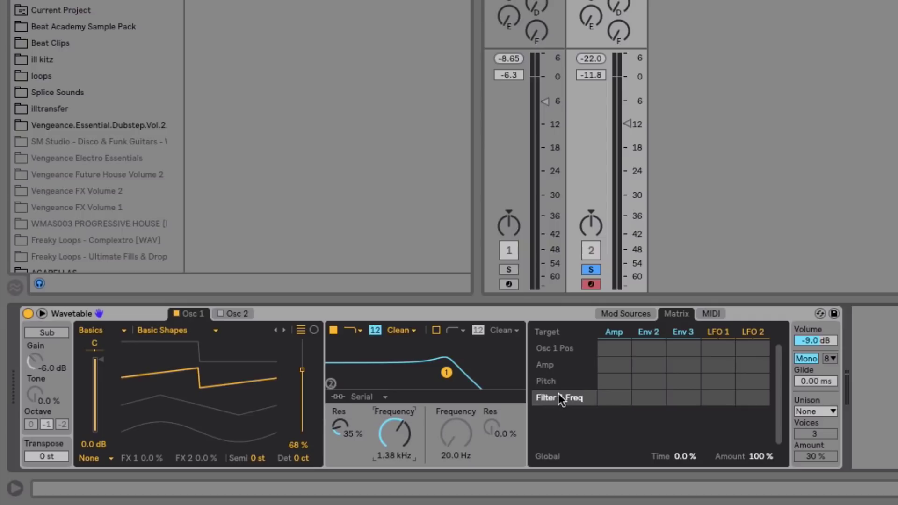
{"action": "left_click_drag", "start_coordinate": [655, 399], "coordinate": [655, 369]}
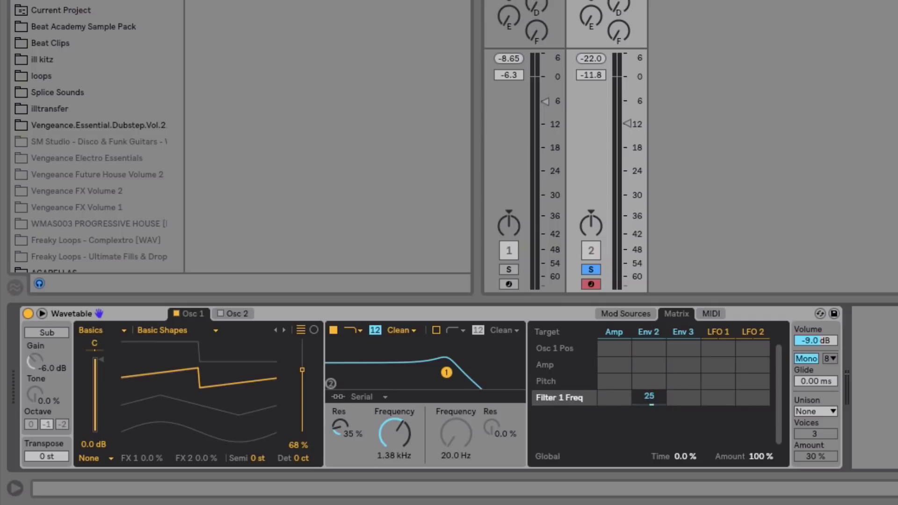
{"action": "left_click_drag", "start_coordinate": [655, 400], "coordinate": [652, 399]}
{"action": "mouse_move", "coordinate": [400, 436]}
{"action": "left_mouse_down"}
{"action": "mouse_move", "coordinate": [399, 412]}
{"action": "mouse_move", "coordinate": [400, 437]}
{"action": "left_mouse_up"}
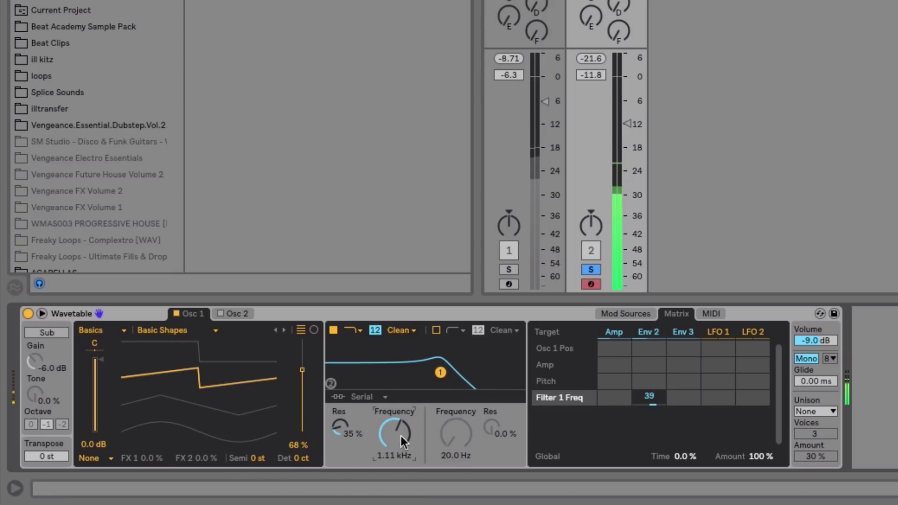
Shape Env 2 with a 2.09 s decay, 16% sustain and 179 ms release
{"action": "left_click", "coordinate": [635, 316]}
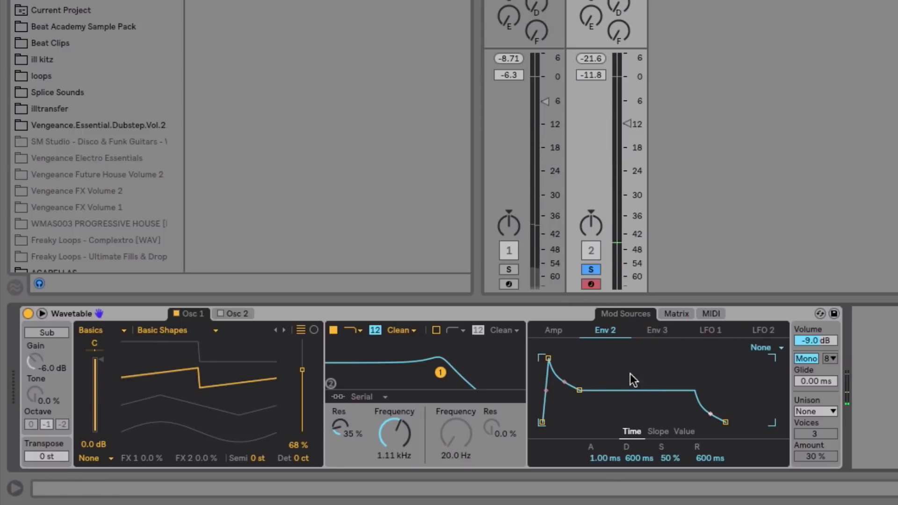
{"action": "left_click", "coordinate": [608, 334]}
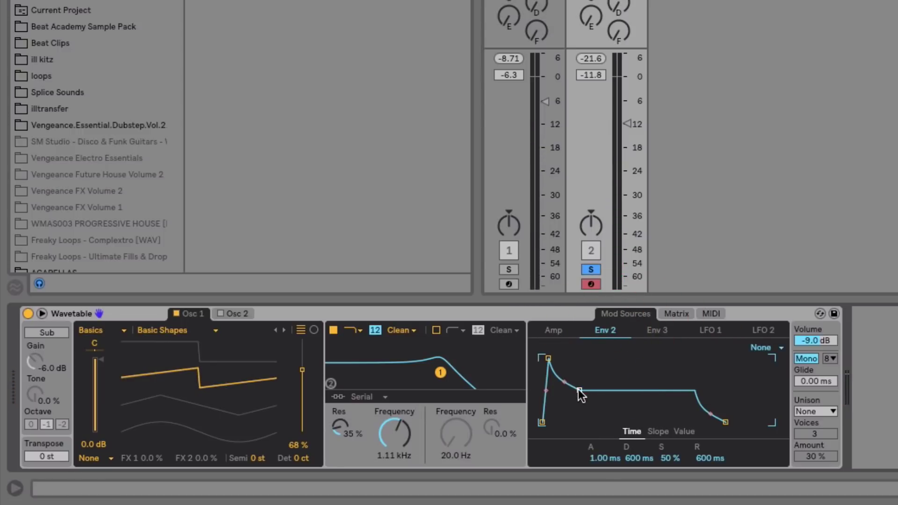
{"action": "left_click_drag", "start_coordinate": [580, 390], "coordinate": [592, 411]}
{"action": "left_click_drag", "start_coordinate": [725, 421], "coordinate": [718, 422]}
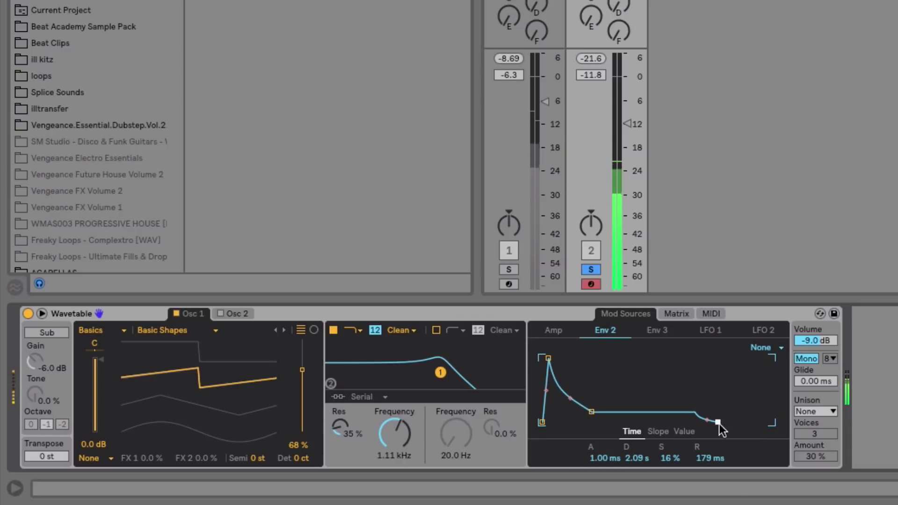
Adjust Filter 1 to a frequency of 1.24 kHz and a resonance of 31%
{"action": "left_click_drag", "start_coordinate": [440, 372], "coordinate": [445, 371]}
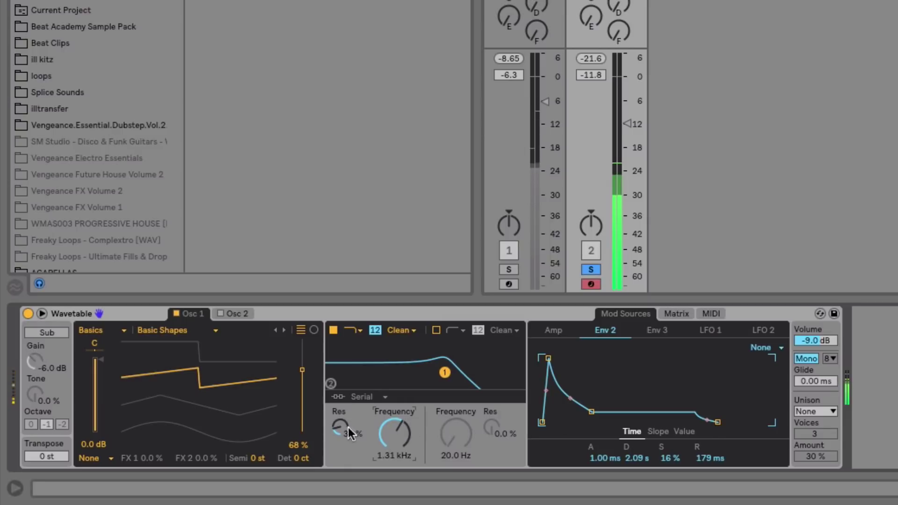
{"action": "left_click_drag", "start_coordinate": [337, 428], "coordinate": [336, 431]}
{"action": "left_click_drag", "start_coordinate": [395, 431], "coordinate": [395, 433]}
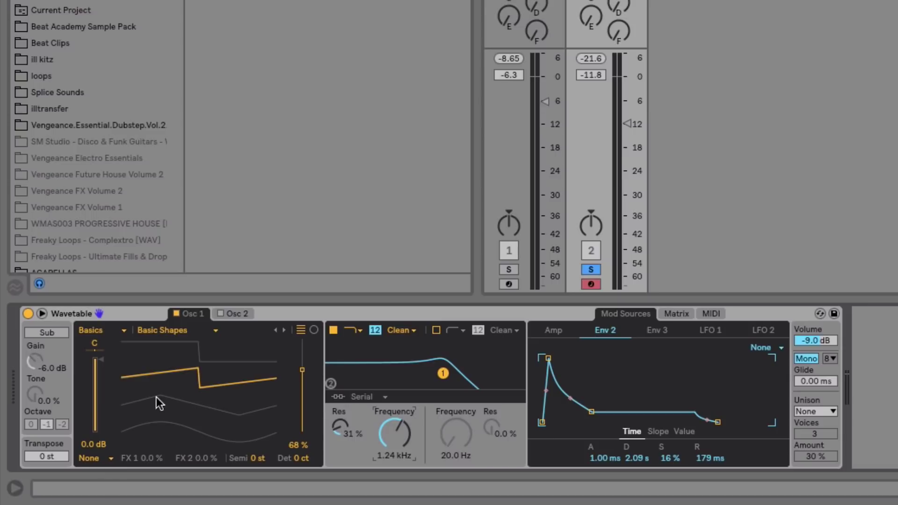
Switch Osc 1's effect mode to Modern and set its Warp to -11%
{"action": "left_click", "coordinate": [111, 454]}
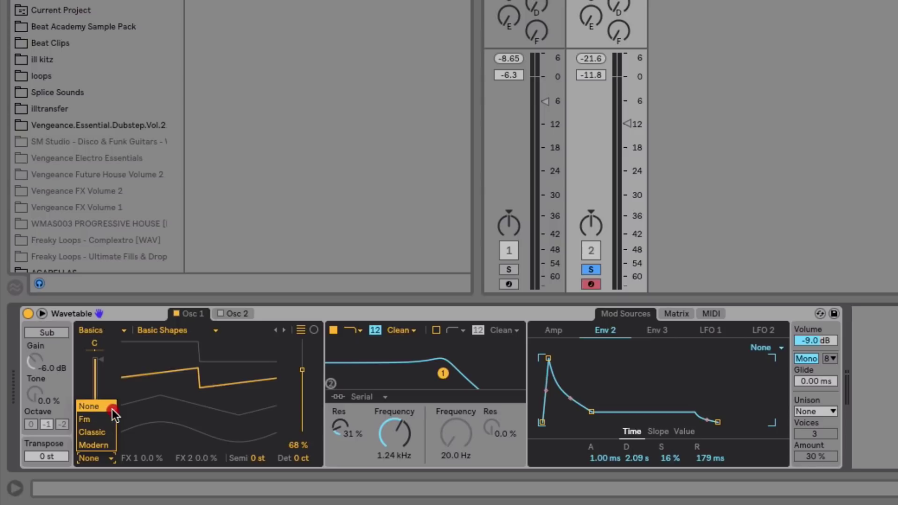
{"action": "left_click", "coordinate": [107, 443]}
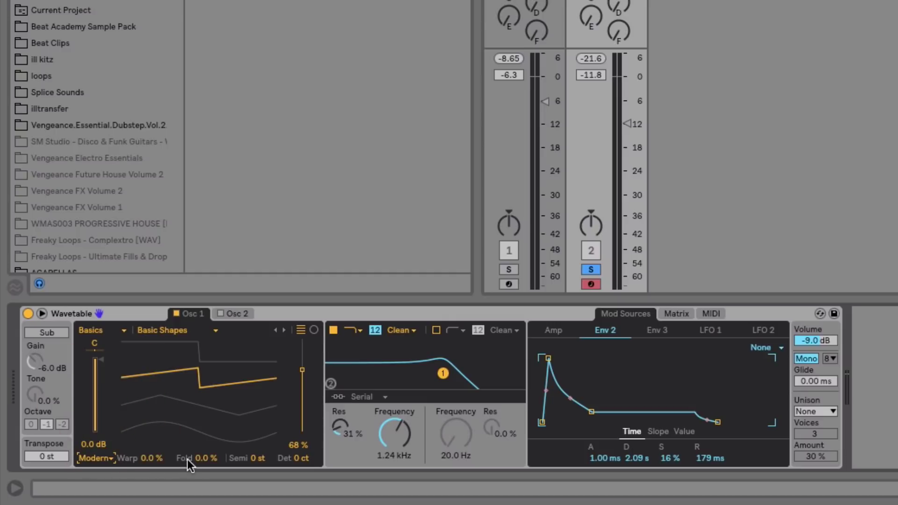
{"action": "mouse_move", "coordinate": [150, 458]}
{"action": "left_mouse_down"}
{"action": "mouse_move", "coordinate": [149, 445]}
{"action": "mouse_move", "coordinate": [150, 482]}
{"action": "mouse_move", "coordinate": [157, 460]}
{"action": "left_mouse_up"}
{"action": "mouse_move", "coordinate": [156, 457]}
{"action": "left_mouse_down"}
{"action": "mouse_move", "coordinate": [156, 432]}
{"action": "mouse_move", "coordinate": [156, 484]}
{"action": "mouse_move", "coordinate": [156, 432]}
{"action": "mouse_move", "coordinate": [156, 458]}
{"action": "left_mouse_up"}
{"action": "scroll", "coordinate": [158, 456], "scroll_direction": "up", "scroll_amount": 8}
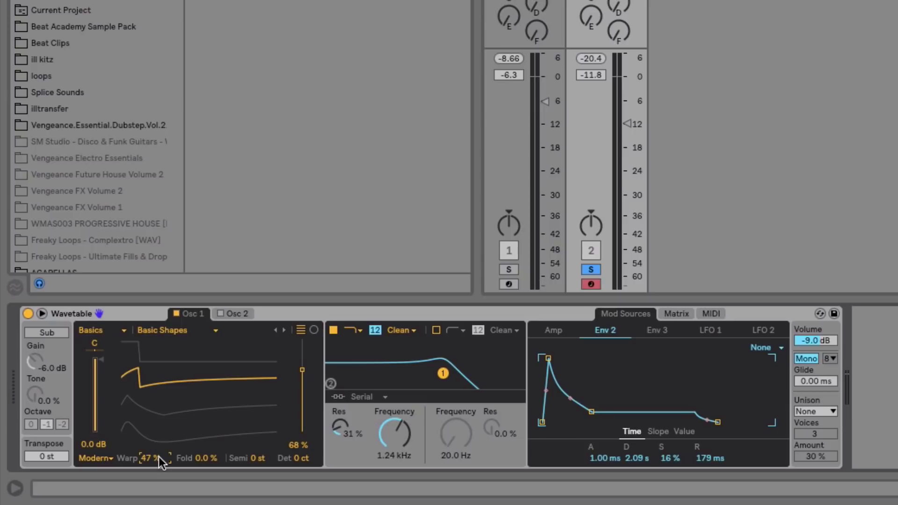
{"action": "left_click_drag", "start_coordinate": [158, 456], "coordinate": [158, 491]}
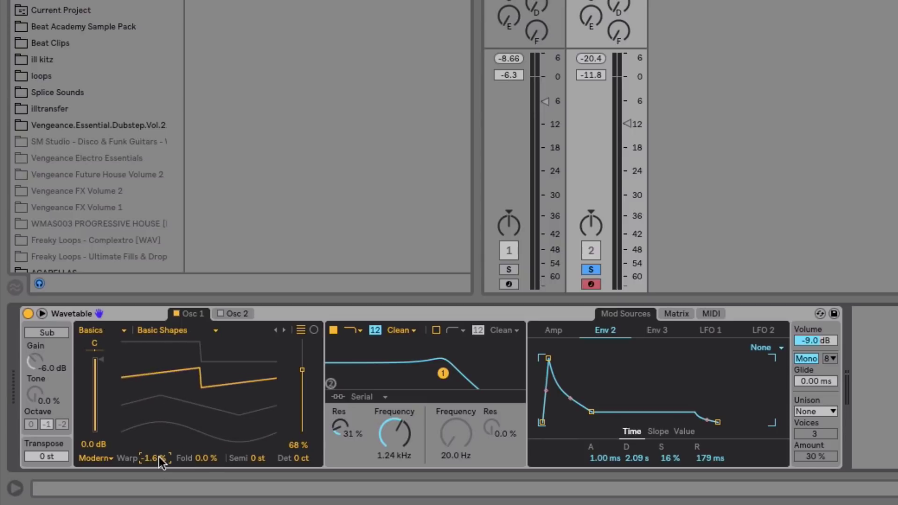
{"action": "left_click_drag", "start_coordinate": [204, 456], "coordinate": [159, 457]}
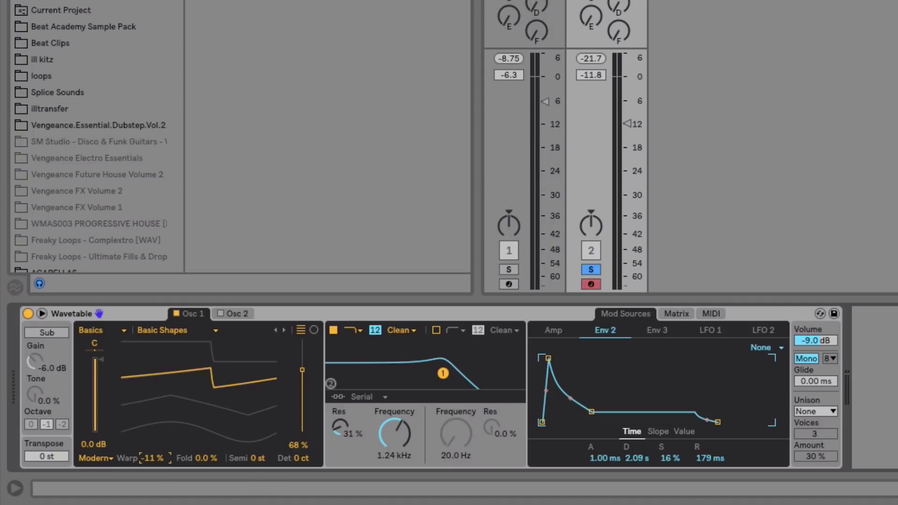
Transpose Osc 1 by 12 semitones and set its wavetable position to 70%
{"action": "type", "text": "12"}
{"action": "key", "text": "Return"}
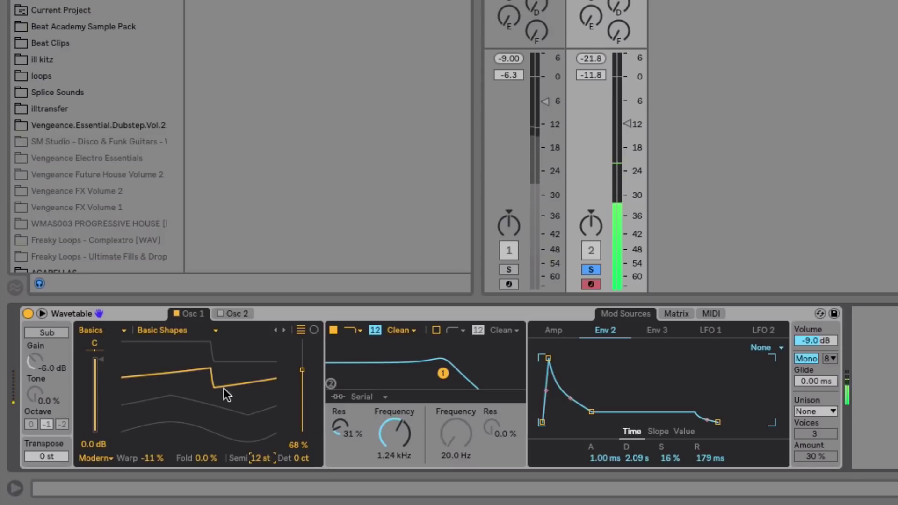
{"action": "left_click_drag", "start_coordinate": [222, 382], "coordinate": [222, 379]}
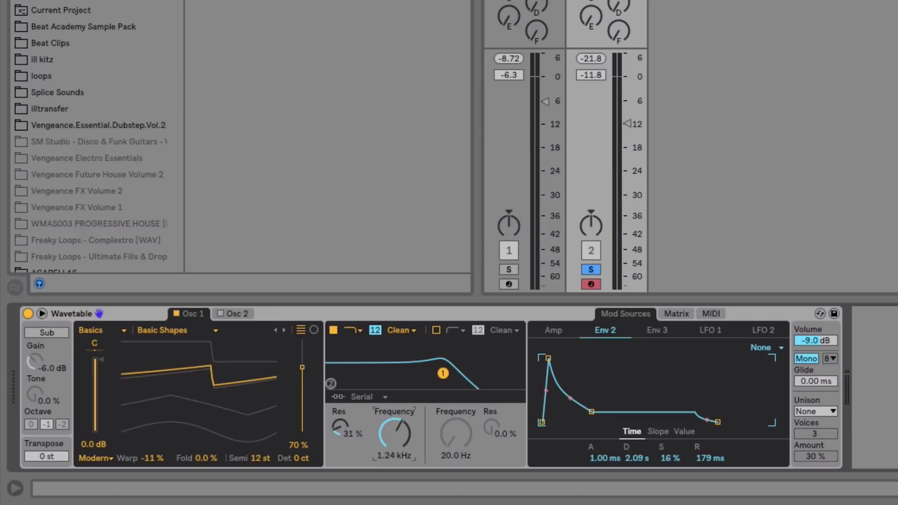
Set Filter 1 to the OSR circuit with 1.54 kHz frequency, 7.88 dB drive and 23% resonance
{"action": "left_click_drag", "start_coordinate": [399, 429], "coordinate": [399, 426]}
{"action": "left_click", "coordinate": [403, 327]}
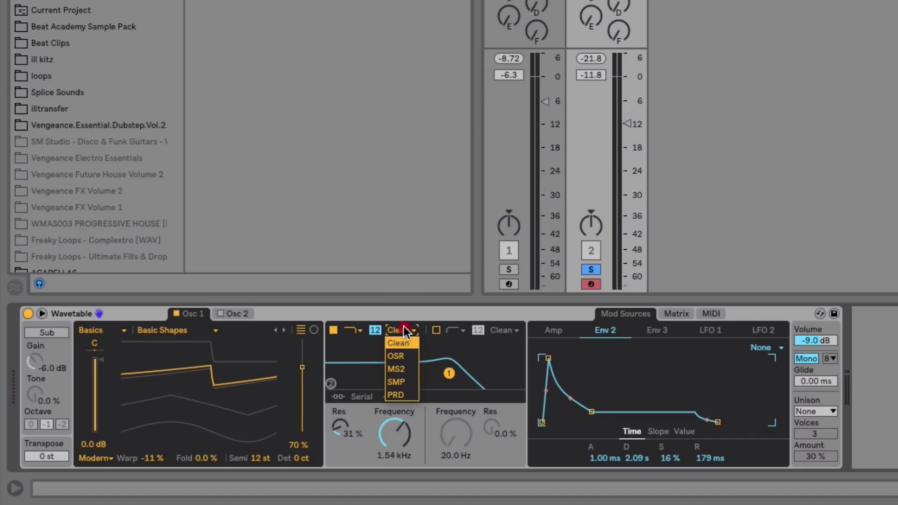
{"action": "left_click", "coordinate": [400, 359]}
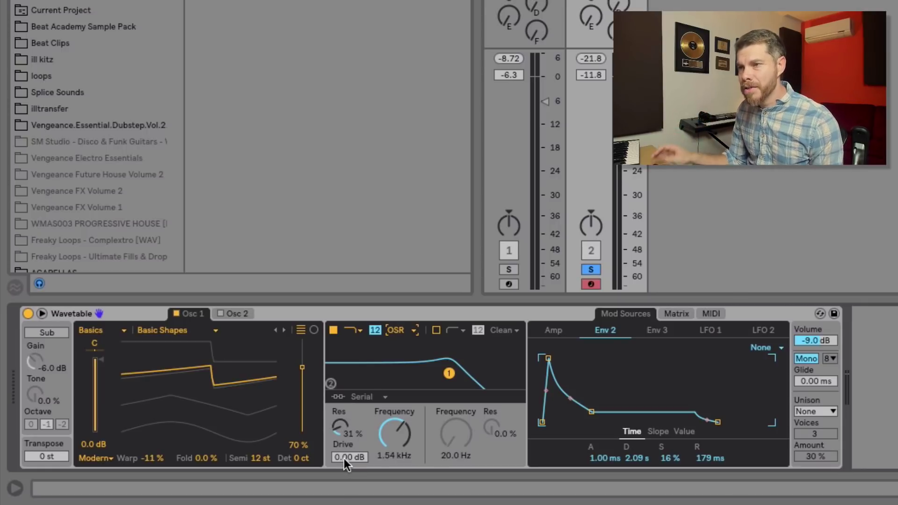
{"action": "left_click_drag", "start_coordinate": [344, 458], "coordinate": [344, 432]}
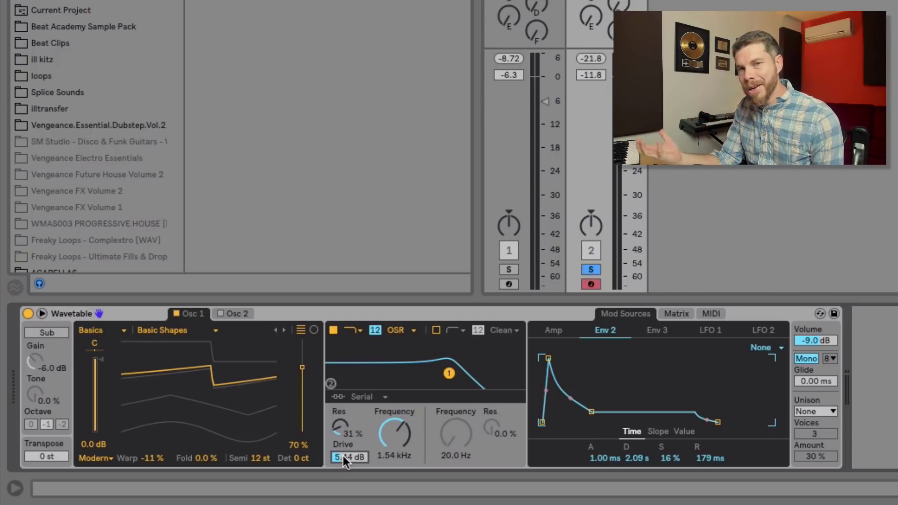
{"action": "left_click_drag", "start_coordinate": [344, 456], "coordinate": [347, 454]}
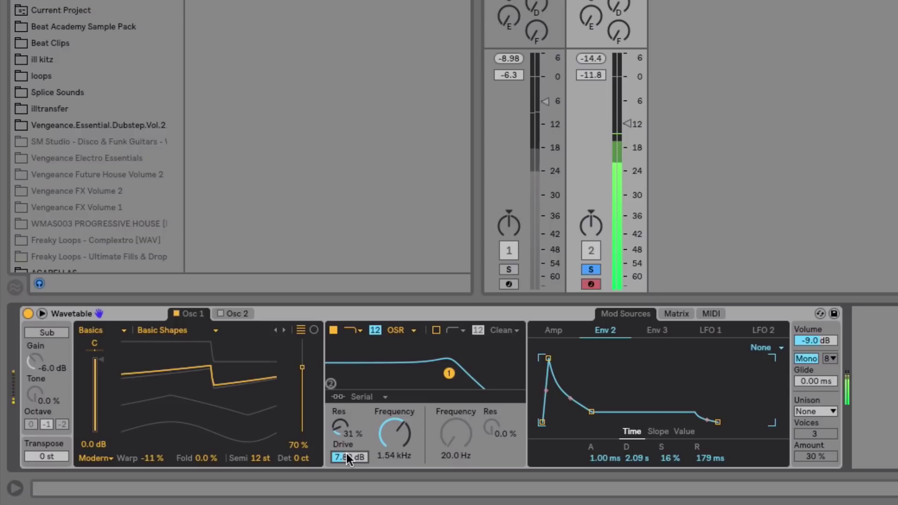
{"action": "mouse_move", "coordinate": [395, 425]}
{"action": "left_mouse_down"}
{"action": "mouse_move", "coordinate": [396, 442]}
{"action": "mouse_move", "coordinate": [396, 427]}
{"action": "mouse_move", "coordinate": [346, 431]}
{"action": "left_mouse_up"}
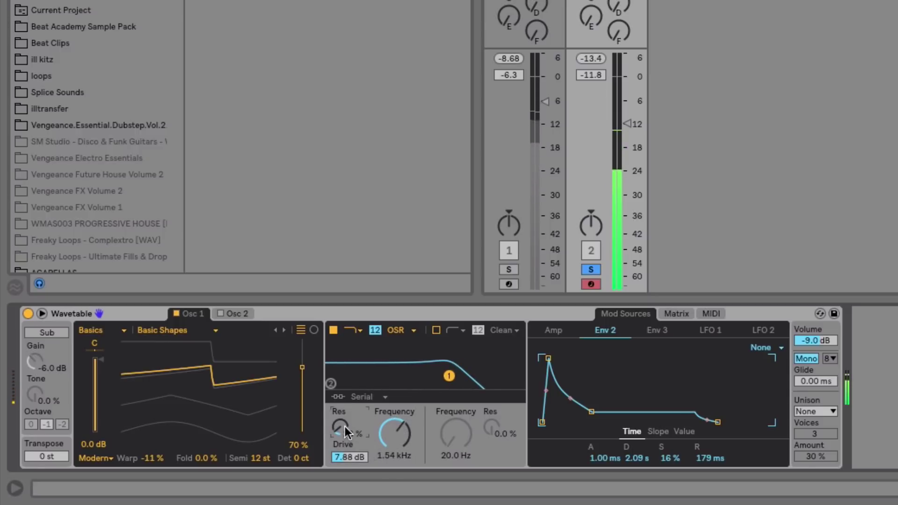
Enable Filter 2 as a high-pass at 110 Hz with 6.0% resonance
{"action": "left_click", "coordinate": [433, 331]}
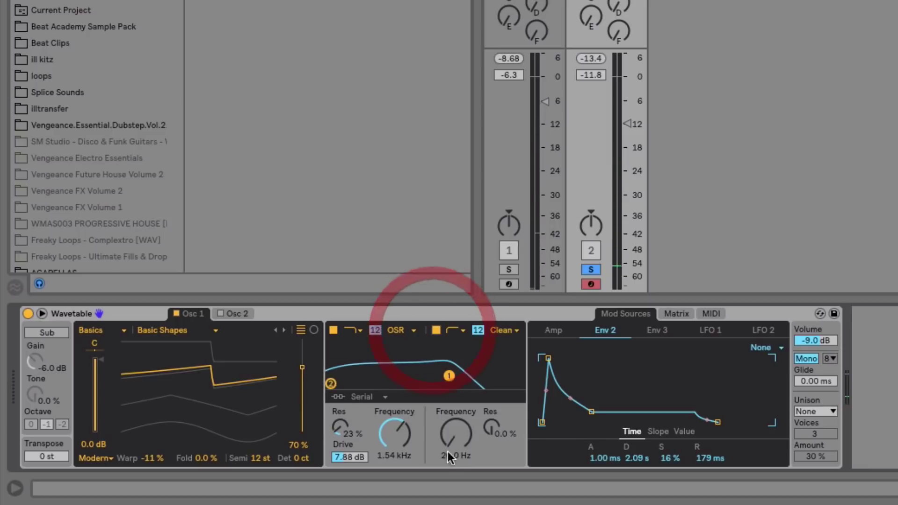
{"action": "mouse_move", "coordinate": [455, 436]}
{"action": "left_mouse_down"}
{"action": "mouse_move", "coordinate": [455, 421]}
{"action": "mouse_move", "coordinate": [492, 425]}
{"action": "mouse_move", "coordinate": [456, 432]}
{"action": "left_mouse_up"}
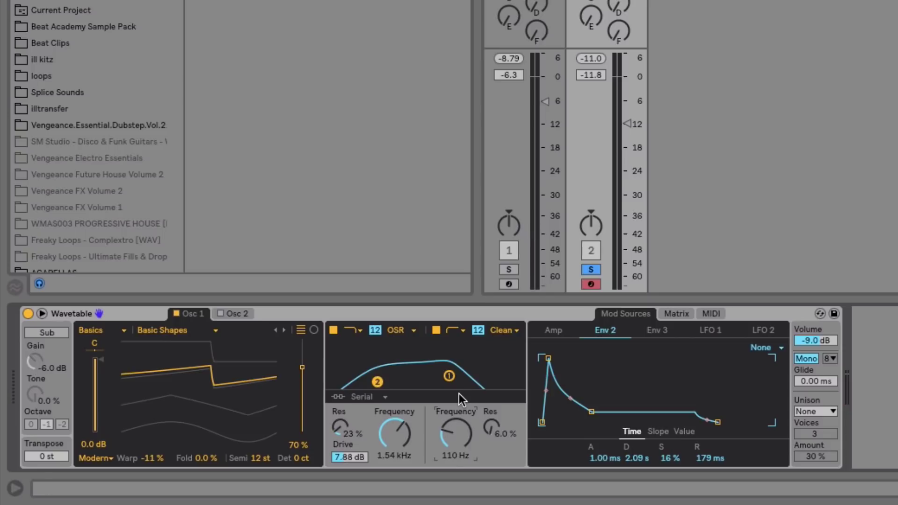
Set the unison mode to Shimmer with 6 voices and an amount of 34%
{"action": "left_click_drag", "start_coordinate": [829, 409], "coordinate": [831, 345]}
{"action": "left_click_drag", "start_coordinate": [819, 433], "coordinate": [820, 423]}
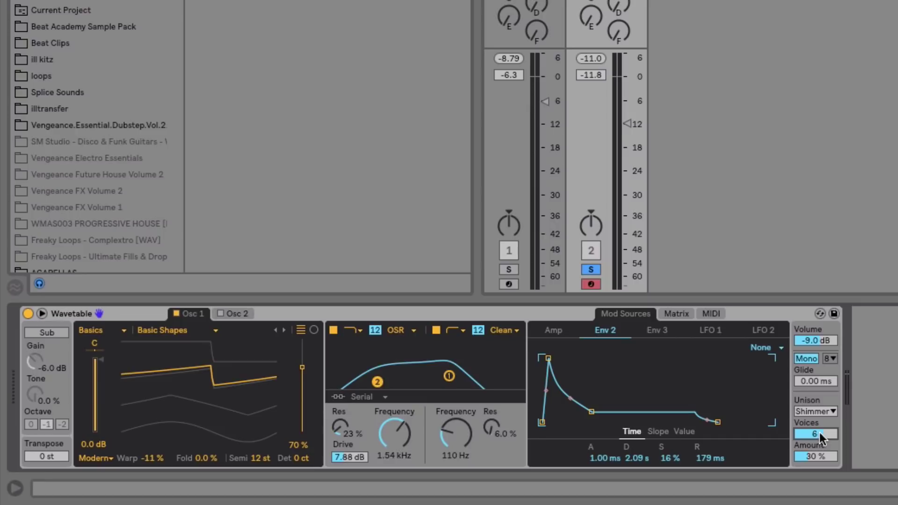
{"action": "left_click_drag", "start_coordinate": [820, 454], "coordinate": [819, 459]}
{"action": "left_click_drag", "start_coordinate": [817, 456], "coordinate": [816, 453]}
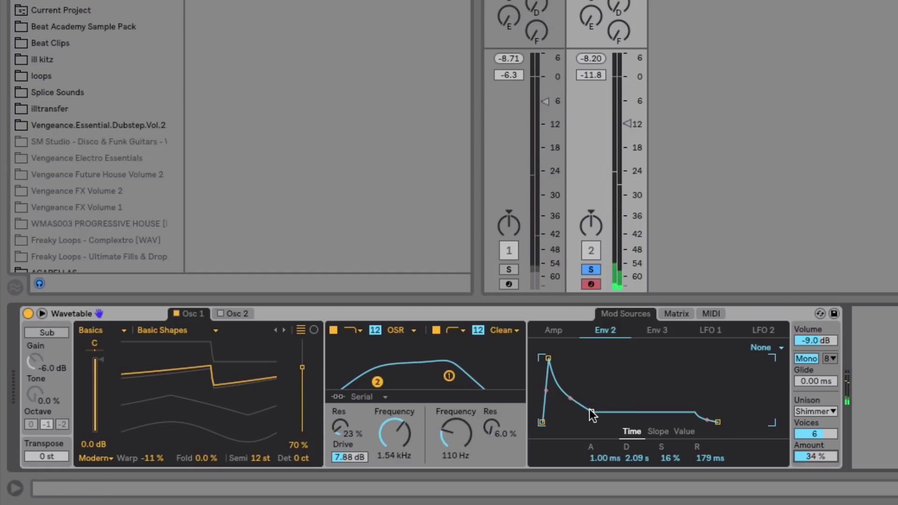
Shorten Env 2's decay to 855 ms and raise its sustain to 22%
{"action": "mouse_move", "coordinate": [592, 414]}
{"action": "left_mouse_down"}
{"action": "mouse_move", "coordinate": [597, 364]}
{"action": "mouse_move", "coordinate": [603, 422]}
{"action": "mouse_move", "coordinate": [567, 421]}
{"action": "mouse_move", "coordinate": [582, 406]}
{"action": "left_mouse_up"}
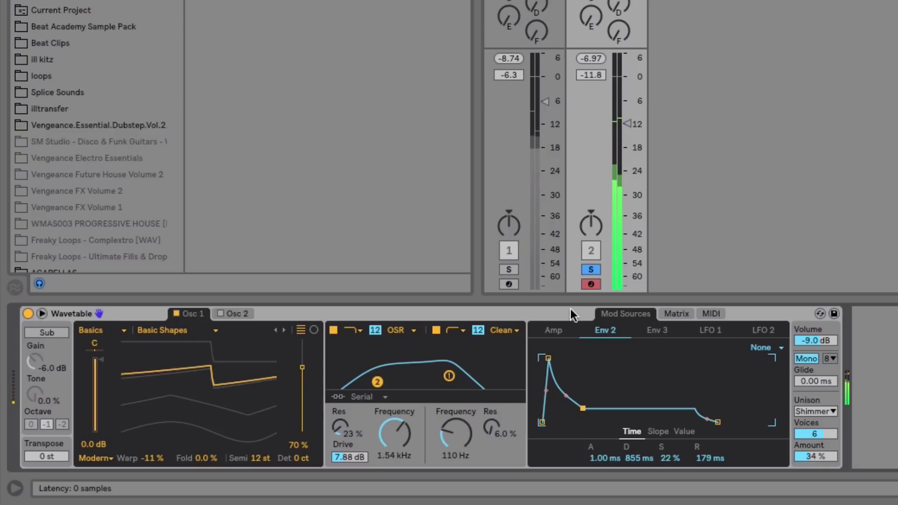
Shape the Amp envelope with a decay of 4.62 s and a sustain of -17 dB
{"action": "left_click", "coordinate": [553, 329]}
{"action": "left_click_drag", "start_coordinate": [559, 366], "coordinate": [592, 397]}
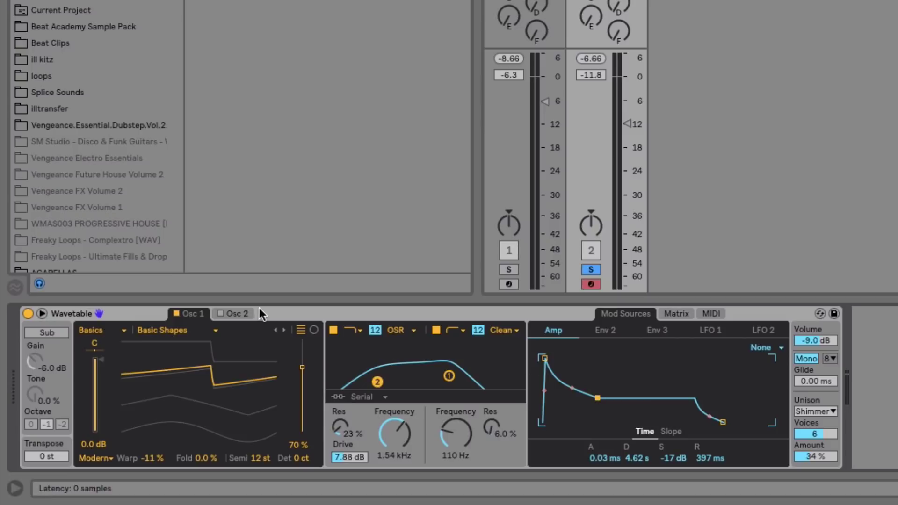
Enable Osc 2, set its wavetable position to 56% and load the Beating 1 wavetable
{"action": "left_click", "coordinate": [234, 311]}
{"action": "left_click", "coordinate": [218, 313]}
{"action": "left_click_drag", "start_coordinate": [223, 419], "coordinate": [223, 392]}
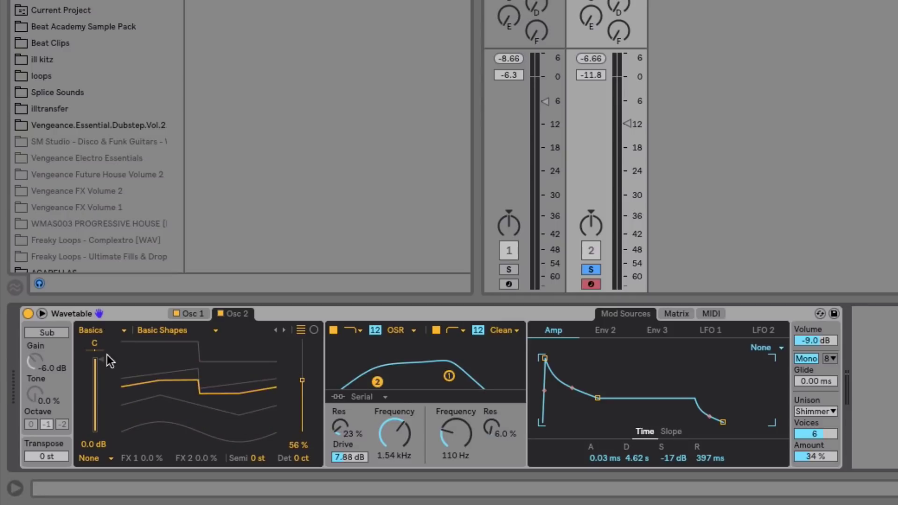
{"action": "left_click", "coordinate": [194, 329]}
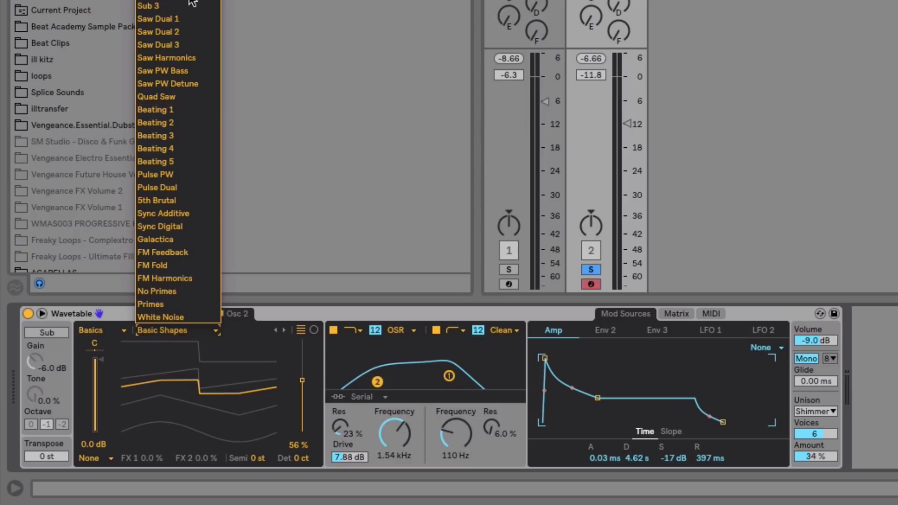
{"action": "left_click", "coordinate": [186, 112]}
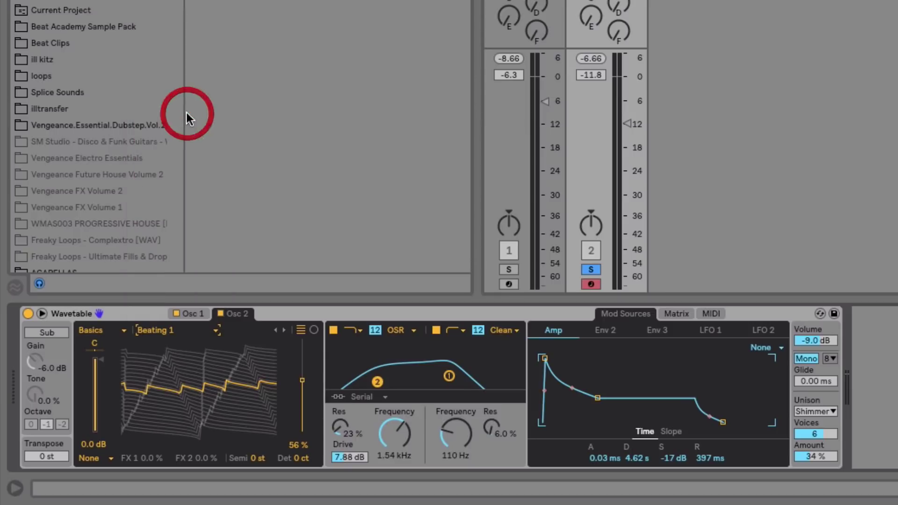
Switch off Osc 1 and set Osc 2 to 12 st, about 78% wavetable position and -11 ct detune
{"action": "left_click", "coordinate": [175, 311]}
{"action": "left_click_drag", "start_coordinate": [221, 392], "coordinate": [143, 369]}
{"action": "left_click", "coordinate": [259, 461]}
{"action": "type", "text": "12"}
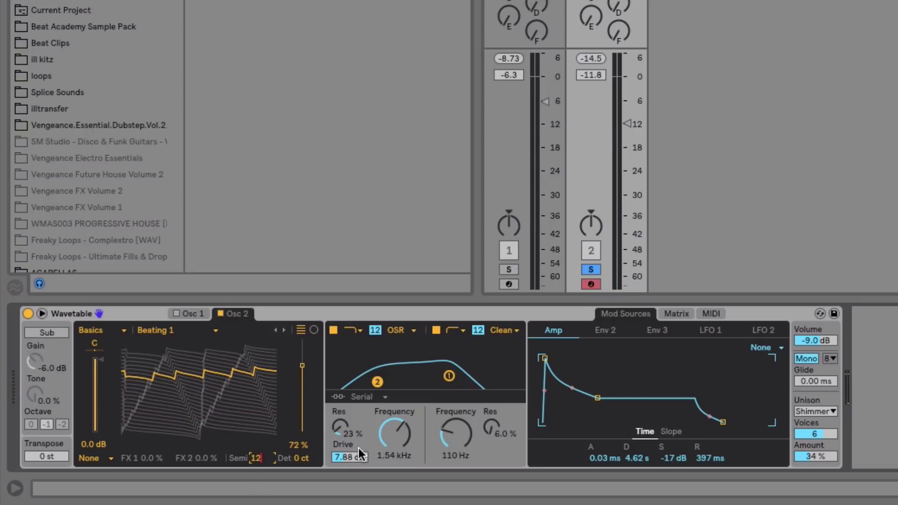
{"action": "key", "text": "Return"}
{"action": "left_click_drag", "start_coordinate": [225, 381], "coordinate": [226, 371]}
{"action": "left_click_drag", "start_coordinate": [143, 354], "coordinate": [145, 364]}
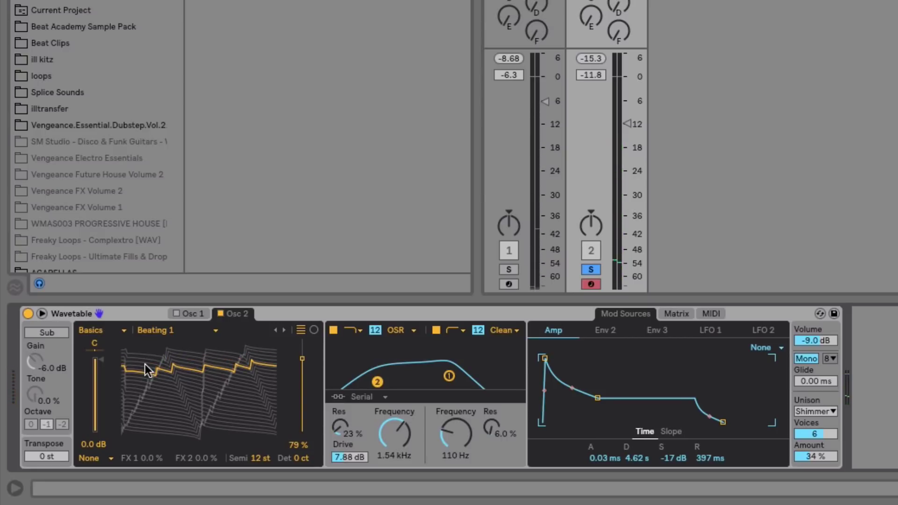
{"action": "left_click_drag", "start_coordinate": [306, 457], "coordinate": [306, 459]}
Turn Osc 1 back on and lower Osc 2's gain to -3.7 dB
{"action": "left_click", "coordinate": [196, 311]}
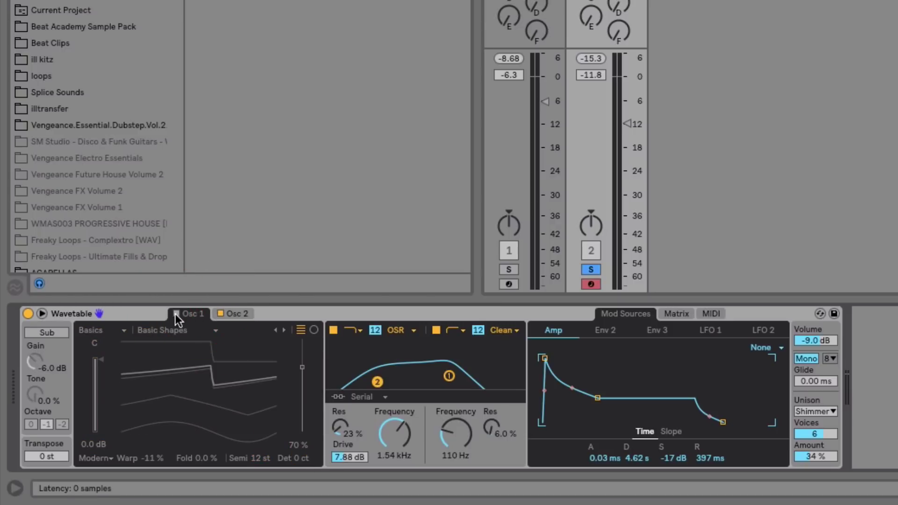
{"action": "left_click", "coordinate": [174, 314]}
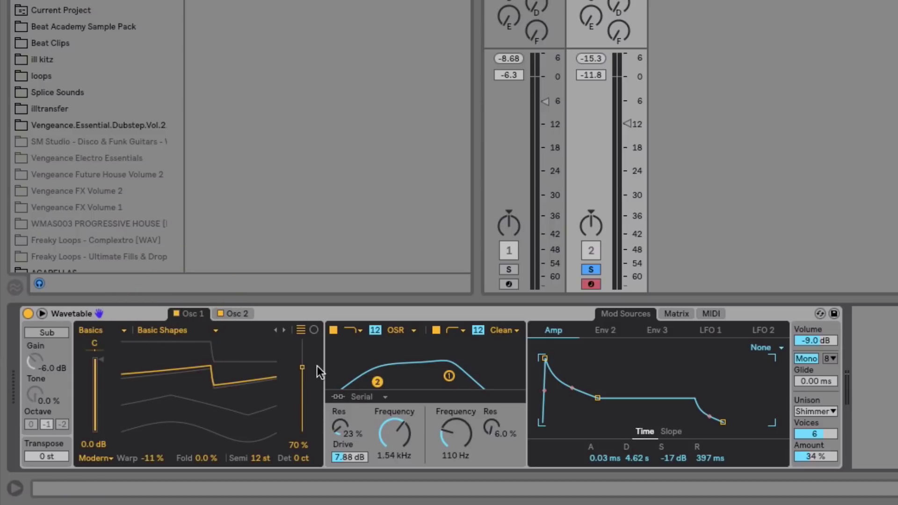
{"action": "left_click", "coordinate": [237, 312]}
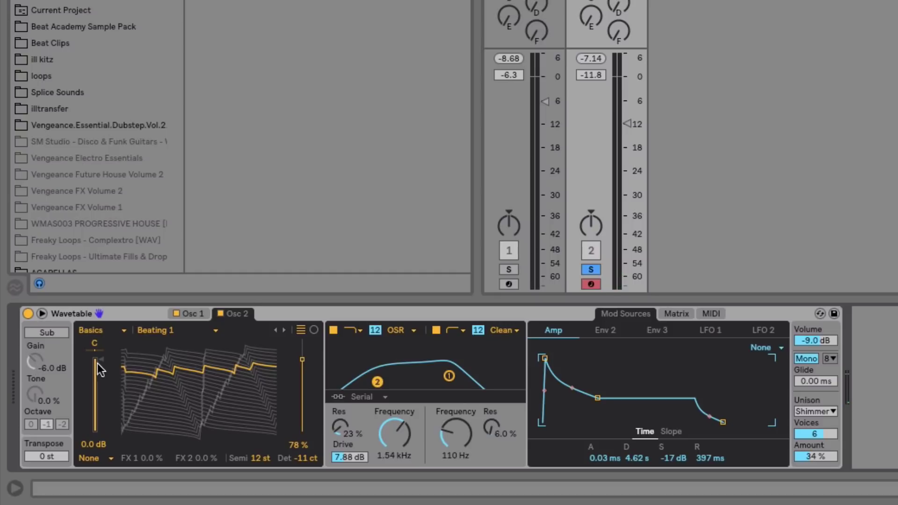
{"action": "left_click_drag", "start_coordinate": [95, 364], "coordinate": [100, 385]}
Raise Filter 1's frequency to 3.16 kHz
{"action": "mouse_move", "coordinate": [410, 437]}
{"action": "left_mouse_down"}
{"action": "mouse_move", "coordinate": [406, 428]}
{"action": "mouse_move", "coordinate": [403, 436]}
{"action": "left_mouse_up"}
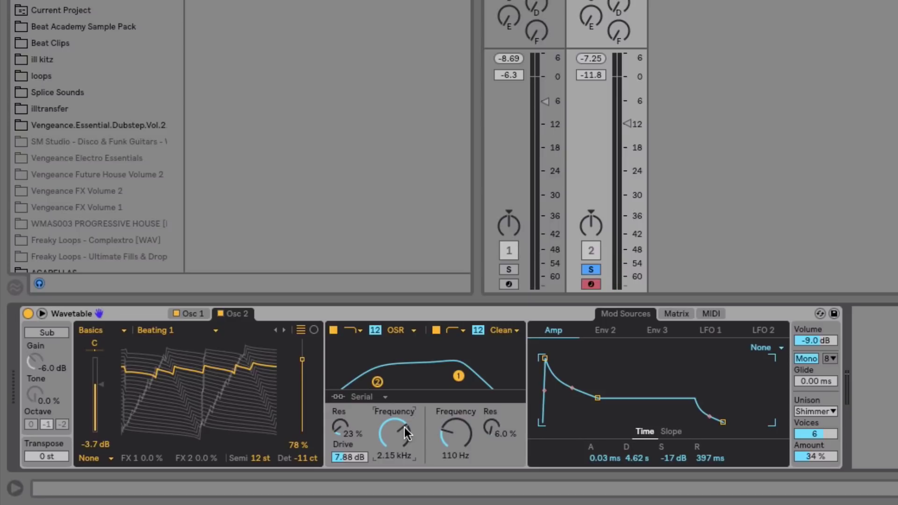
{"action": "mouse_move", "coordinate": [397, 428]}
{"action": "left_mouse_down"}
{"action": "mouse_move", "coordinate": [397, 406]}
{"action": "mouse_move", "coordinate": [397, 468]}
{"action": "mouse_move", "coordinate": [402, 431]}
{"action": "mouse_move", "coordinate": [395, 433]}
{"action": "left_mouse_up"}
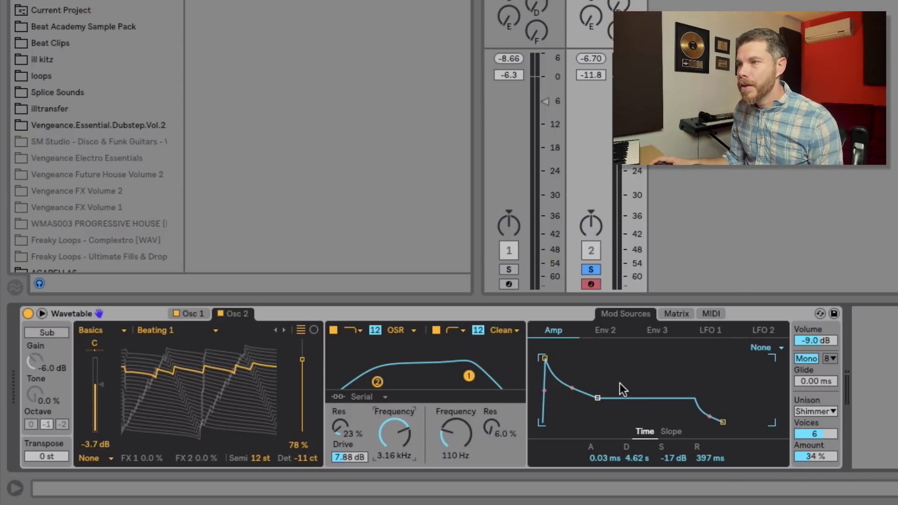
Assign LFO 1 to modulate Pitch in the modulation matrix with an amount of 2.2
{"action": "left_click", "coordinate": [682, 313]}
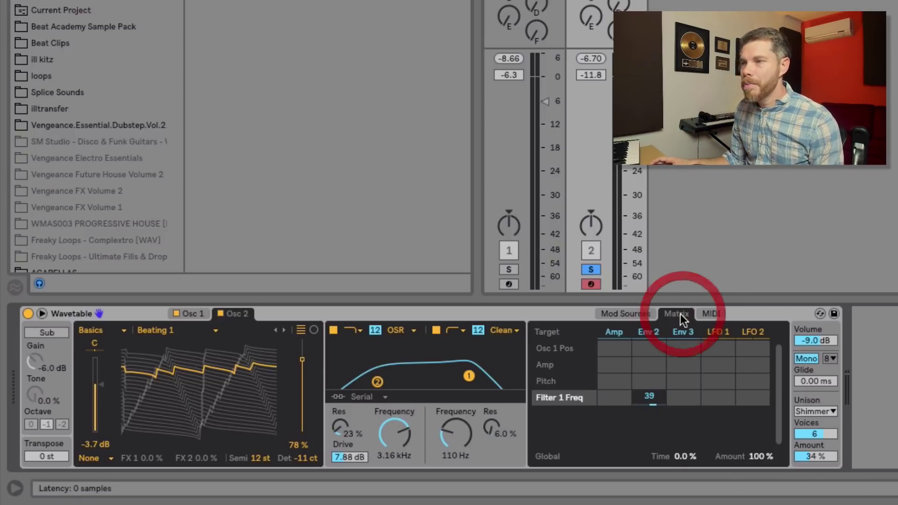
{"action": "left_click", "coordinate": [196, 313]}
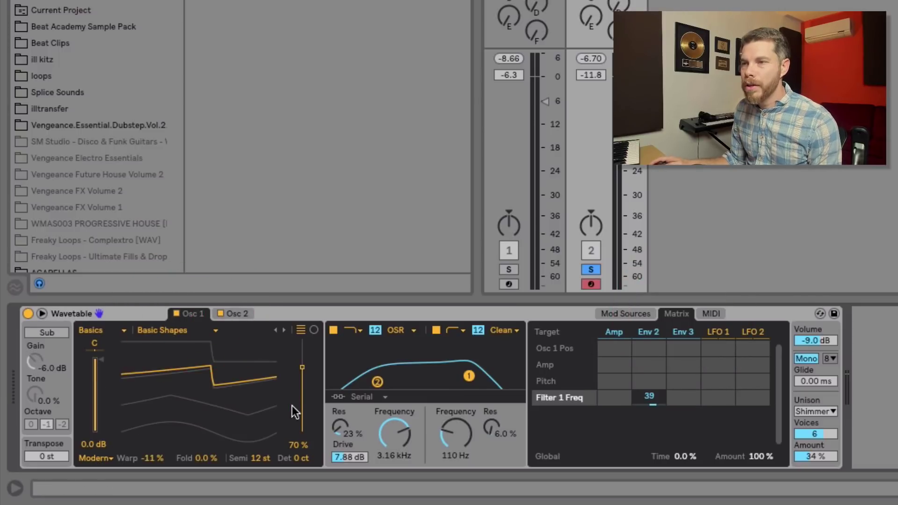
{"action": "left_click", "coordinate": [237, 378]}
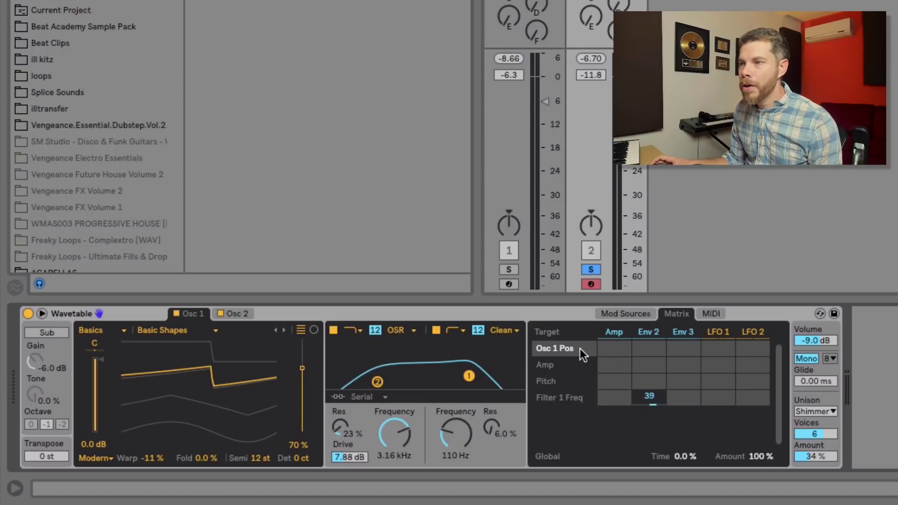
{"action": "left_click", "coordinate": [555, 381]}
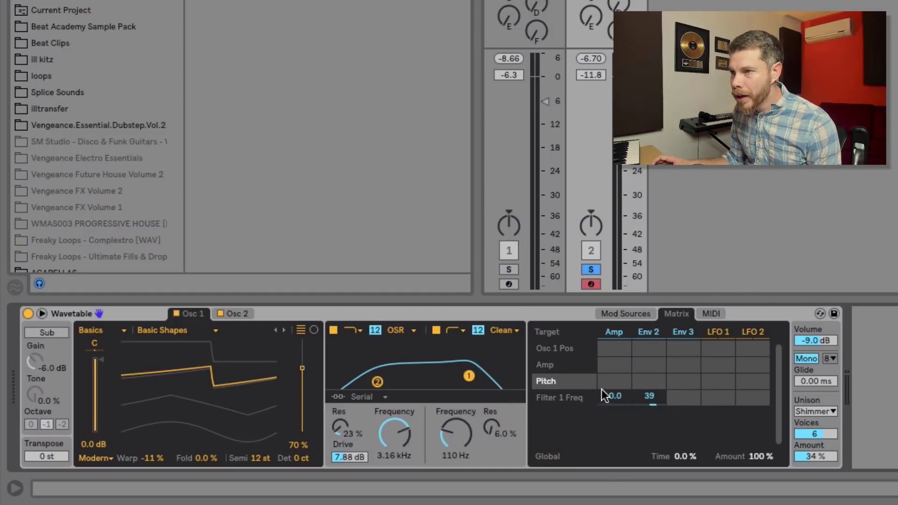
{"action": "mouse_move", "coordinate": [722, 380]}
{"action": "left_mouse_down"}
{"action": "mouse_move", "coordinate": [722, 370]}
{"action": "mouse_move", "coordinate": [722, 378]}
{"action": "left_mouse_up"}
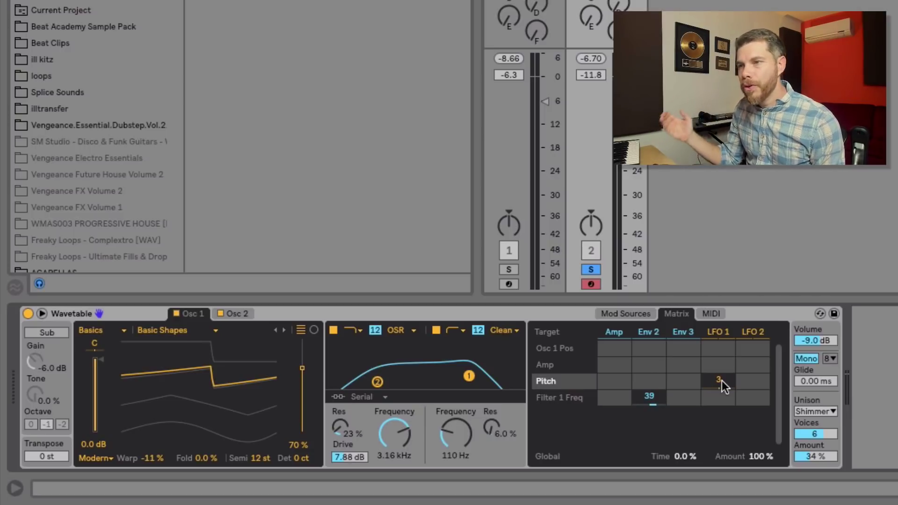
{"action": "mouse_move", "coordinate": [725, 381]}
{"action": "left_mouse_down"}
{"action": "mouse_move", "coordinate": [724, 362]}
{"action": "mouse_move", "coordinate": [725, 381]}
{"action": "left_mouse_up"}
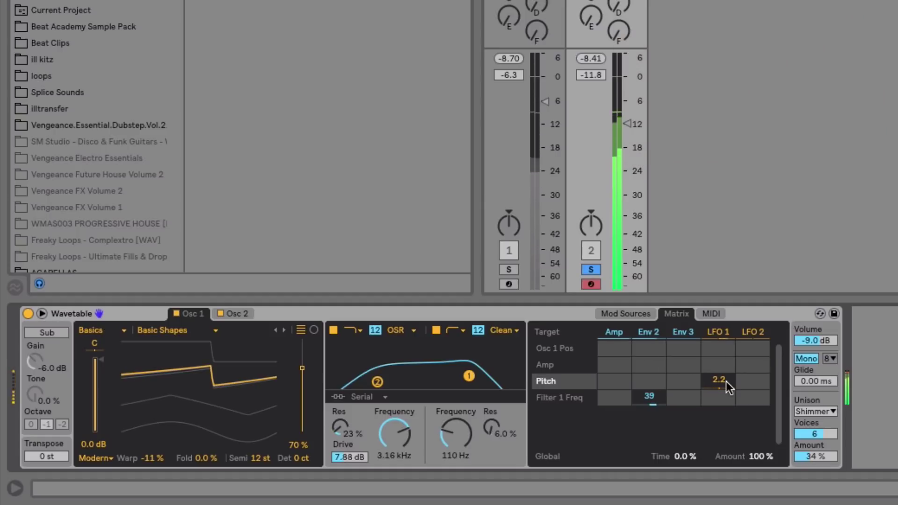
Reduce LFO 1's amount to about 6.2% and sync its rate to the tempo at 1/16
{"action": "left_click", "coordinate": [627, 313]}
{"action": "left_click", "coordinate": [710, 330]}
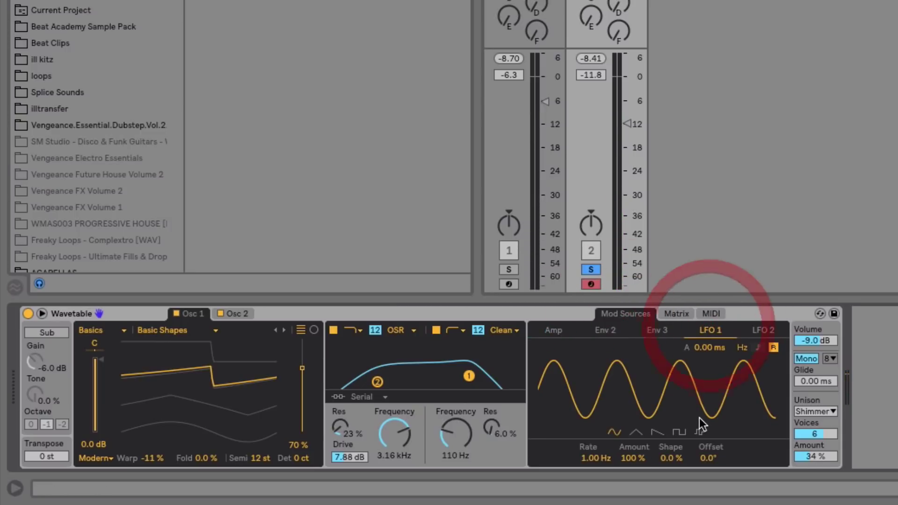
{"action": "left_click_drag", "start_coordinate": [632, 458], "coordinate": [632, 474]}
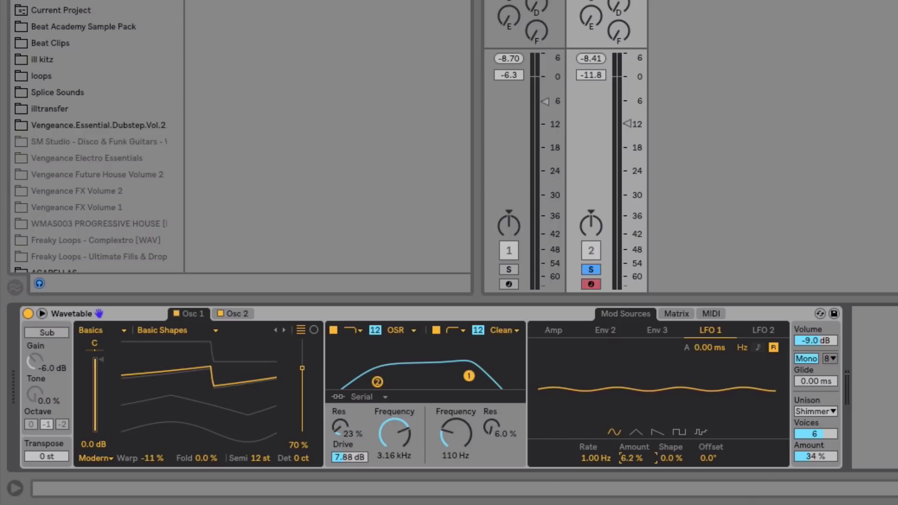
{"action": "left_click", "coordinate": [759, 347]}
{"action": "left_click_drag", "start_coordinate": [588, 458], "coordinate": [588, 455]}
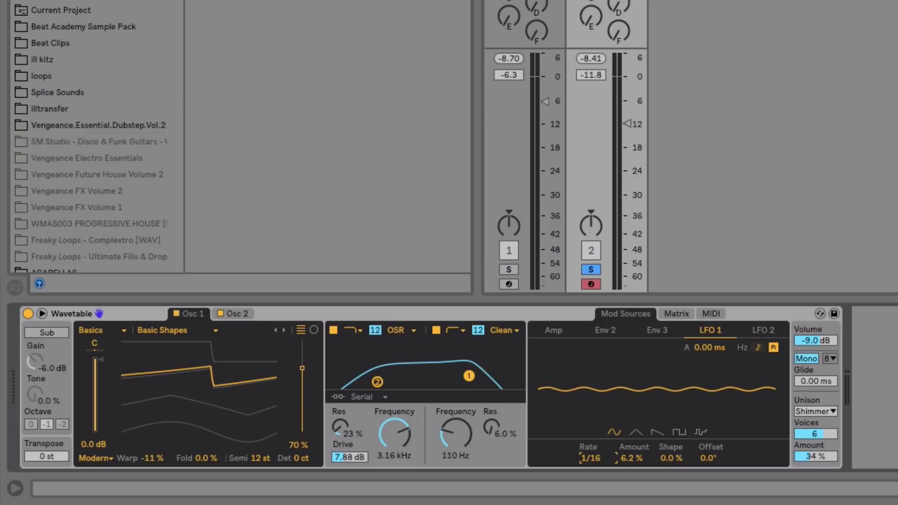
{"action": "left_click", "coordinate": [633, 458]}
{"action": "left_click_drag", "start_coordinate": [634, 458], "coordinate": [637, 460]}
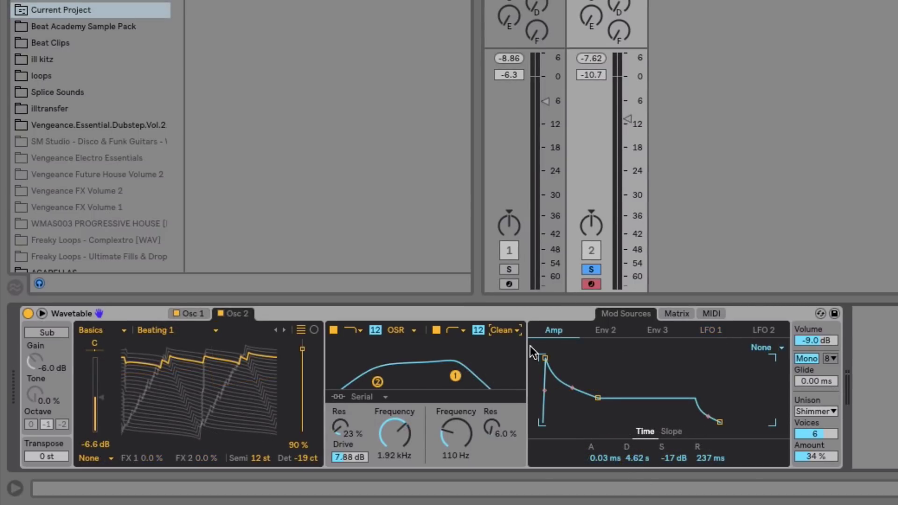
Set Filter 2's circuit to PRD and the synth's glide time to 45.8 ms
{"action": "left_click", "coordinate": [511, 328]}
{"action": "left_click", "coordinate": [509, 391]}
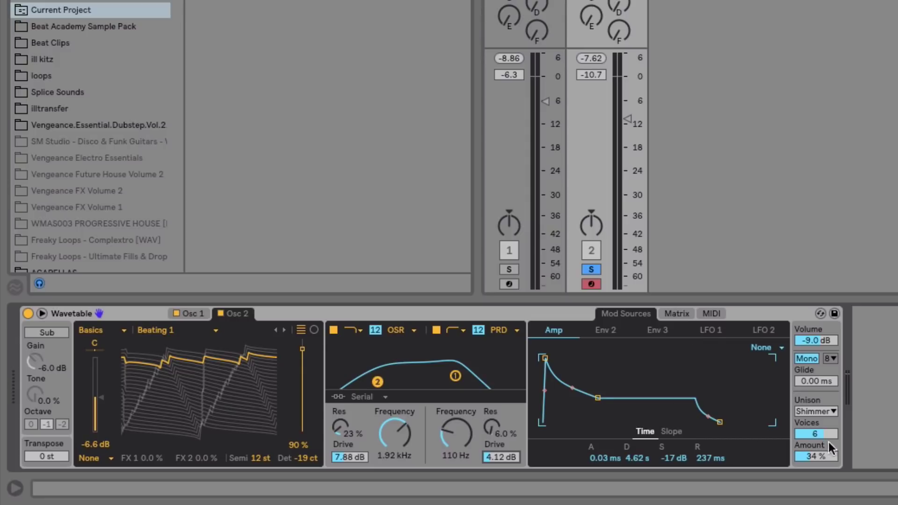
{"action": "left_click_drag", "start_coordinate": [821, 381], "coordinate": [820, 358]}
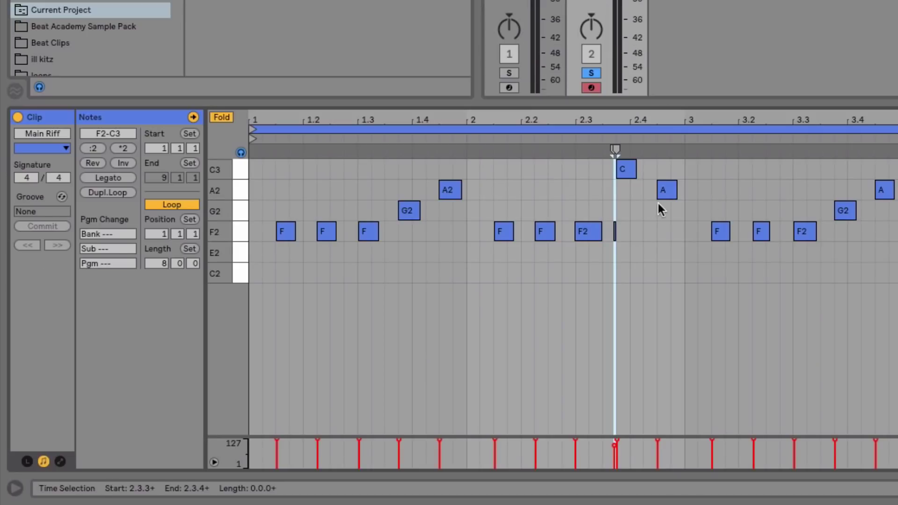
Examine the short F2 note just before the C3 in the Main Riff clip and bring up Osc 1's settings
{"action": "left_click_drag", "start_coordinate": [611, 113], "coordinate": [610, 178]}
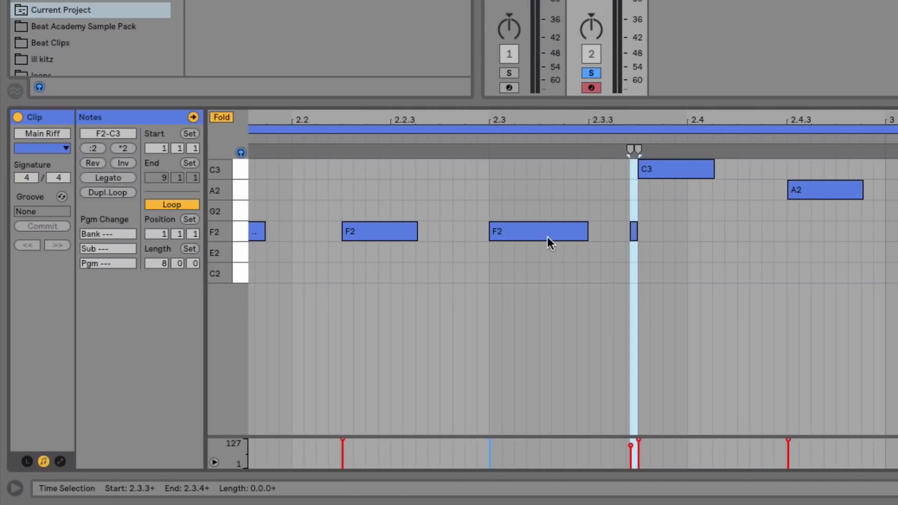
{"action": "left_click_drag", "start_coordinate": [664, 117], "coordinate": [663, 85]}
{"action": "left_click_drag", "start_coordinate": [597, 117], "coordinate": [618, 125]}
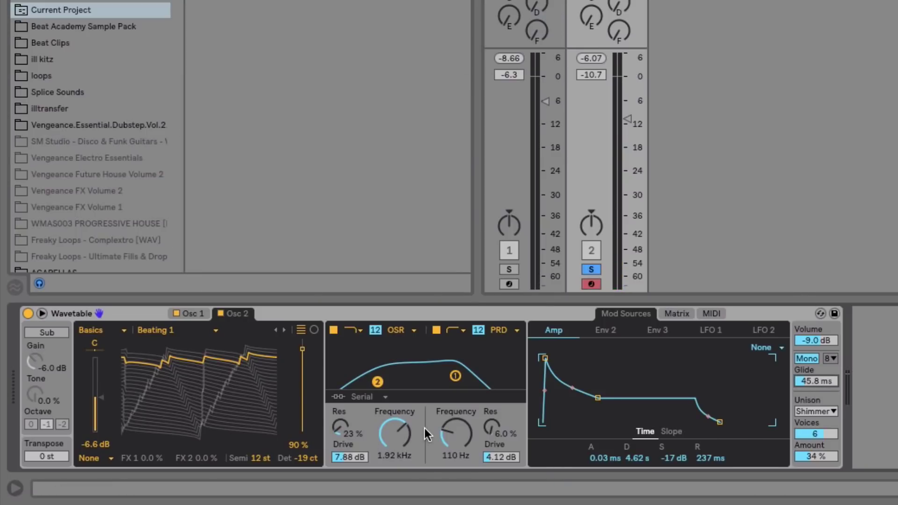
{"action": "left_click", "coordinate": [191, 311]}
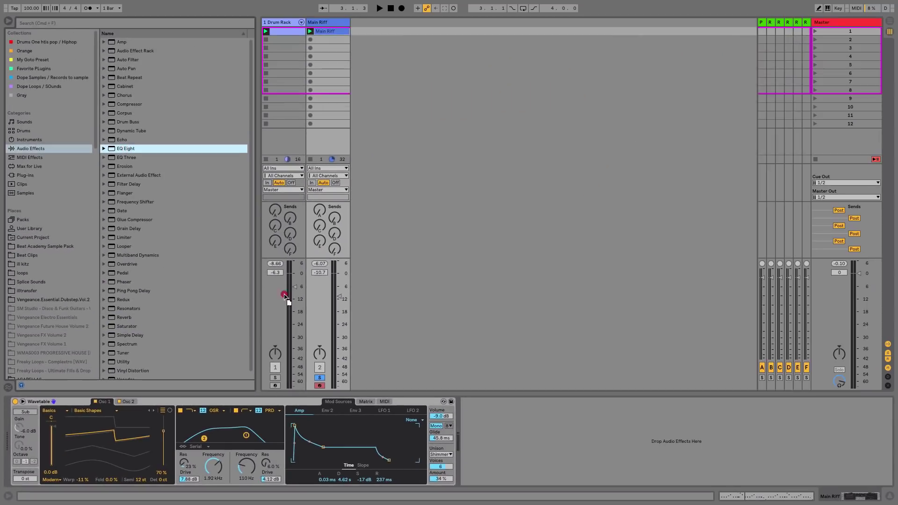
Add EQ Eight after Wavetable with a low cut at 53.9 Hz and a 2.60 dB boost at 4.08 kHz
{"action": "left_click", "coordinate": [895, 365]}
{"action": "left_click_drag", "start_coordinate": [486, 429], "coordinate": [524, 443]}
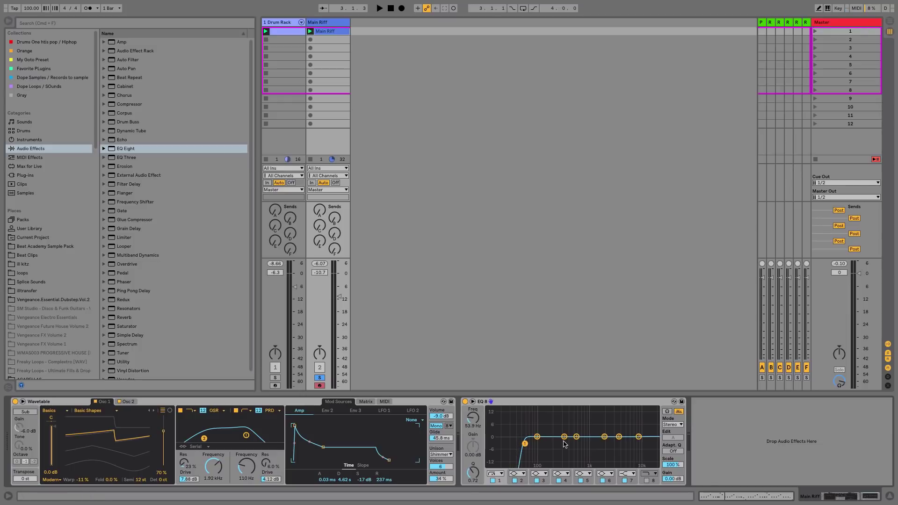
{"action": "key", "text": "space"}
{"action": "left_click_drag", "start_coordinate": [577, 437], "coordinate": [620, 434]}
{"action": "key", "text": "space"}
{"action": "key", "text": "space"}
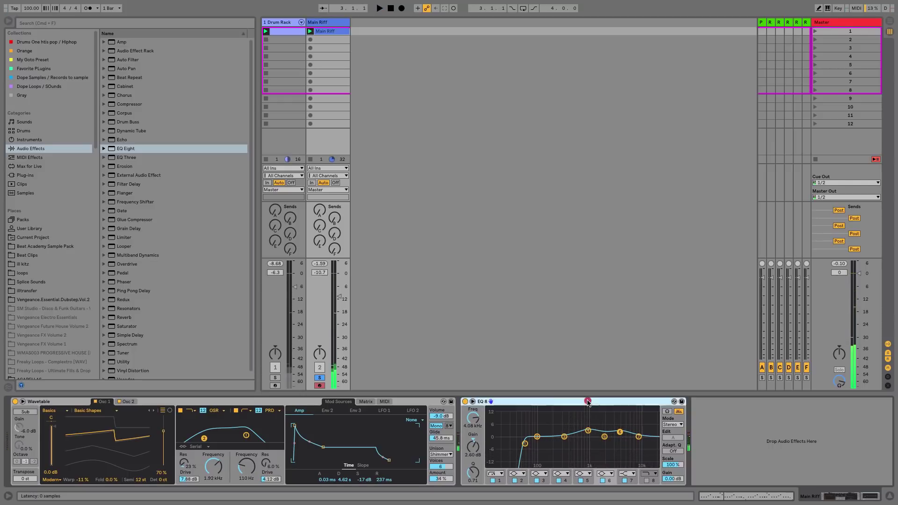
Fold the EQ Eight device, add Reverb after it and set its Dry/Wet to 36% while the riff plays
{"action": "double_click", "coordinate": [588, 402]}
{"action": "scroll", "coordinate": [140, 365], "scroll_direction": "down", "scroll_amount": 1}
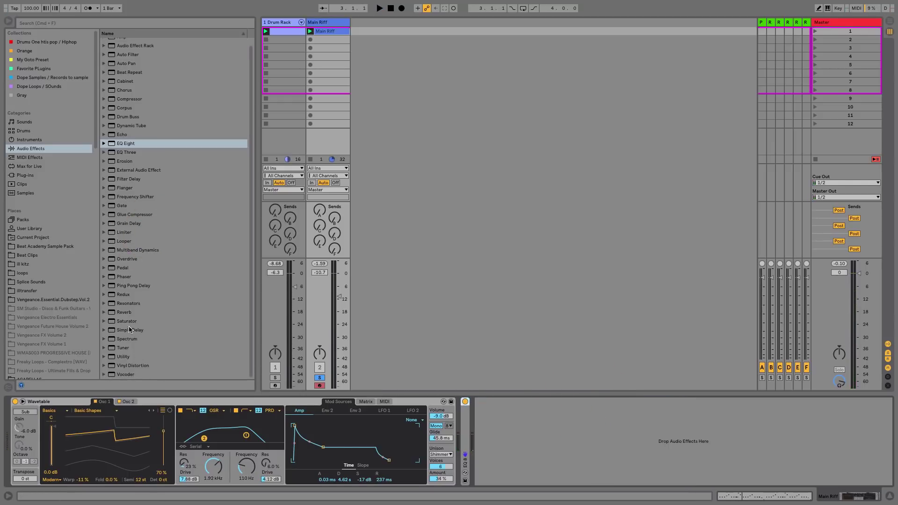
{"action": "left_click_drag", "start_coordinate": [125, 313], "coordinate": [538, 437]}
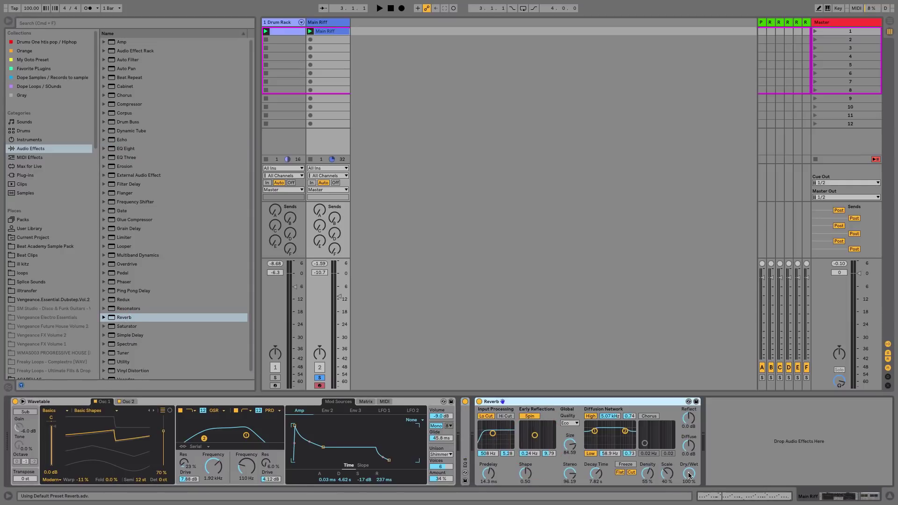
{"action": "key", "text": "space"}
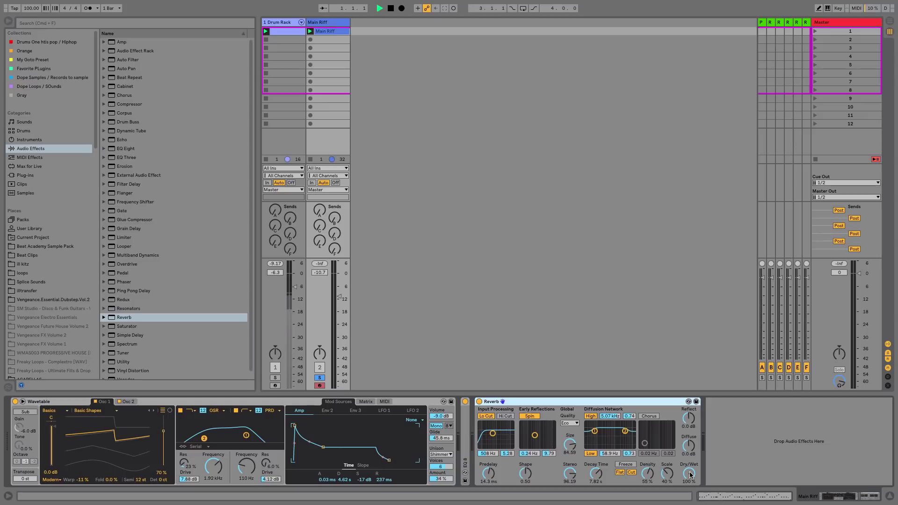
{"action": "mouse_move", "coordinate": [689, 475]}
{"action": "left_mouse_down"}
{"action": "mouse_move", "coordinate": [690, 502]}
{"action": "mouse_move", "coordinate": [691, 473]}
{"action": "left_mouse_up"}
{"action": "key", "text": "space"}
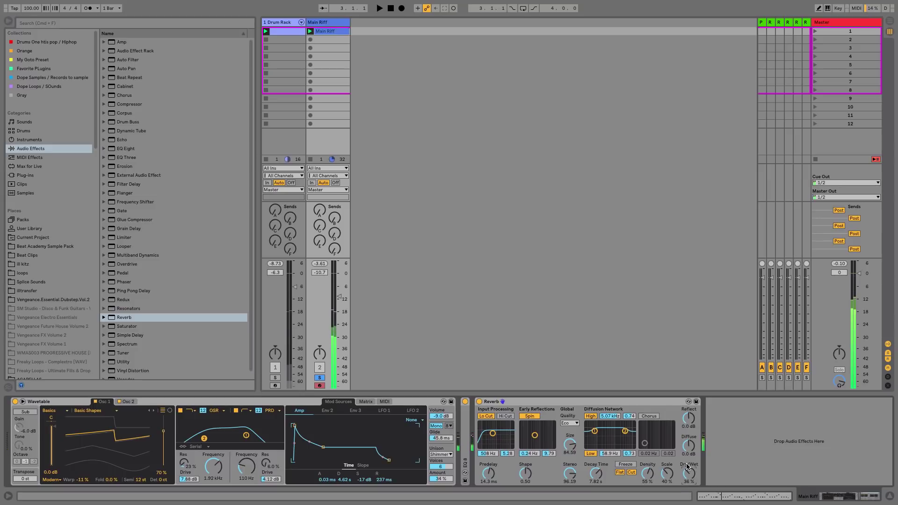
Set the Reverb's decay time to 1.68 s, diffuse level to -6.6 dB and Dry/Wet to 47%
{"action": "left_click_drag", "start_coordinate": [602, 476], "coordinate": [602, 501]}
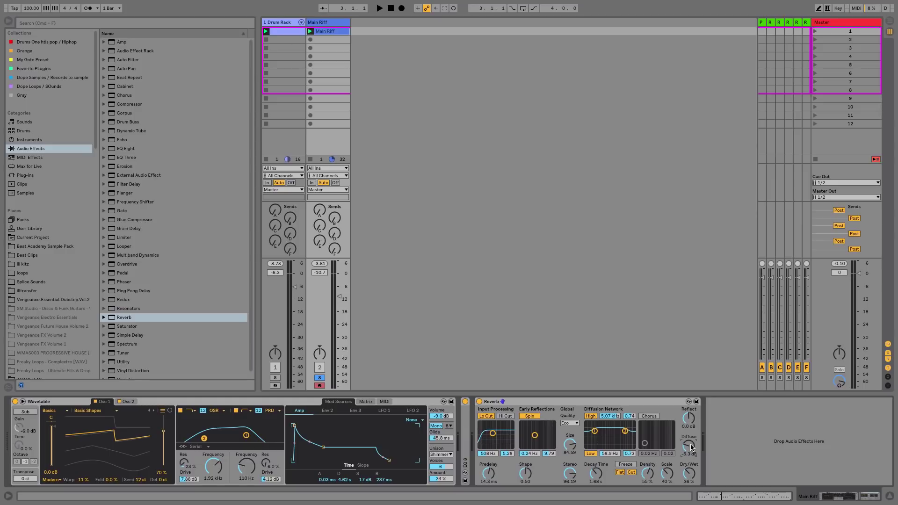
{"action": "left_click_drag", "start_coordinate": [691, 448], "coordinate": [691, 450]}
{"action": "key", "text": "space"}
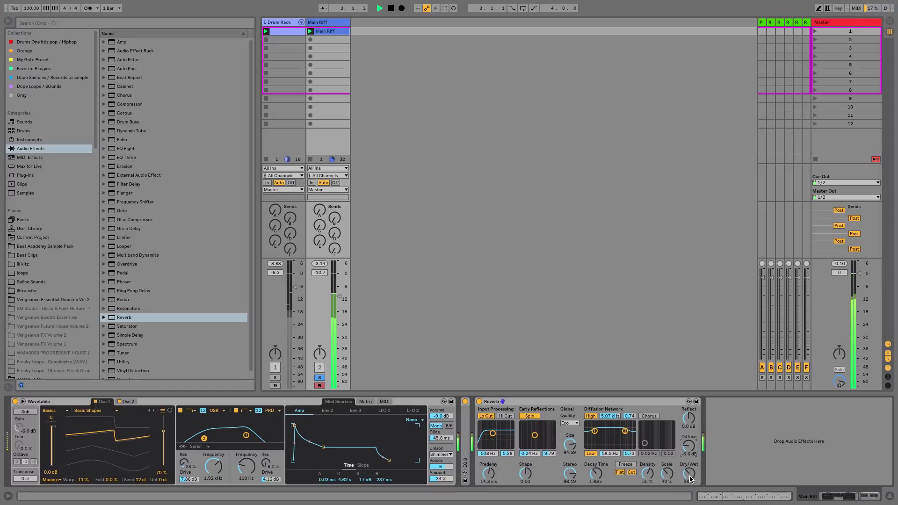
{"action": "left_click_drag", "start_coordinate": [689, 478], "coordinate": [690, 471]}
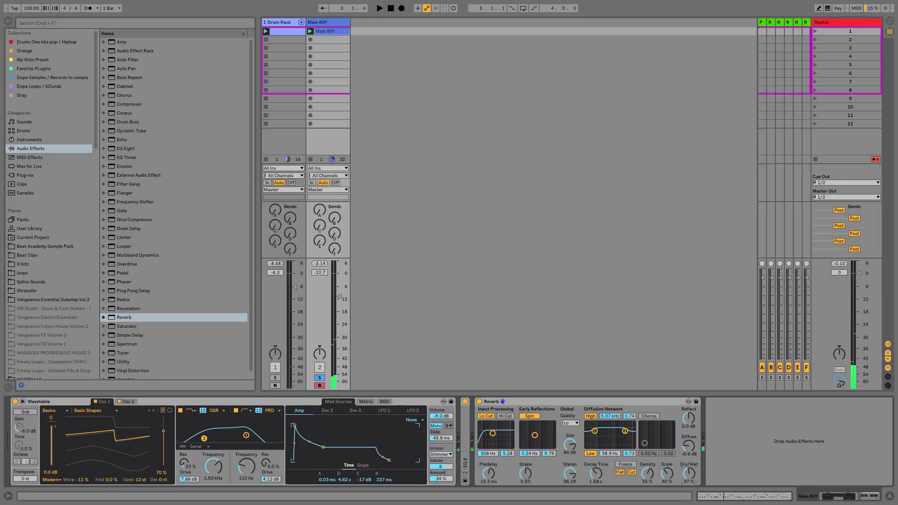
Enable the Reverb's Hi Cut, set its input filter to 868 Hz with a width of 5.46, and set Predelay to 51.6 ms
{"action": "left_click", "coordinate": [505, 416]}
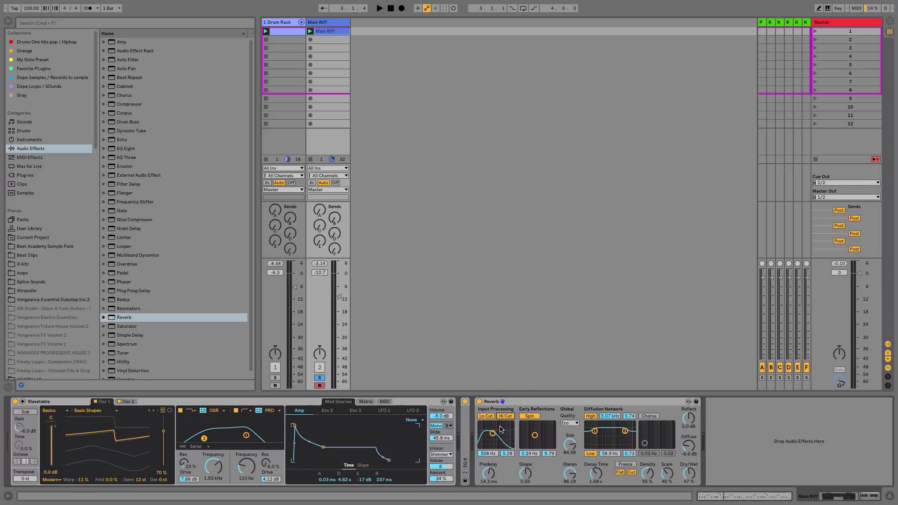
{"action": "left_click_drag", "start_coordinate": [493, 435], "coordinate": [496, 433]}
{"action": "key", "text": "space"}
{"action": "left_click_drag", "start_coordinate": [691, 475], "coordinate": [691, 474]}
{"action": "key", "text": "space"}
{"action": "left_click_drag", "start_coordinate": [490, 477], "coordinate": [490, 472]}
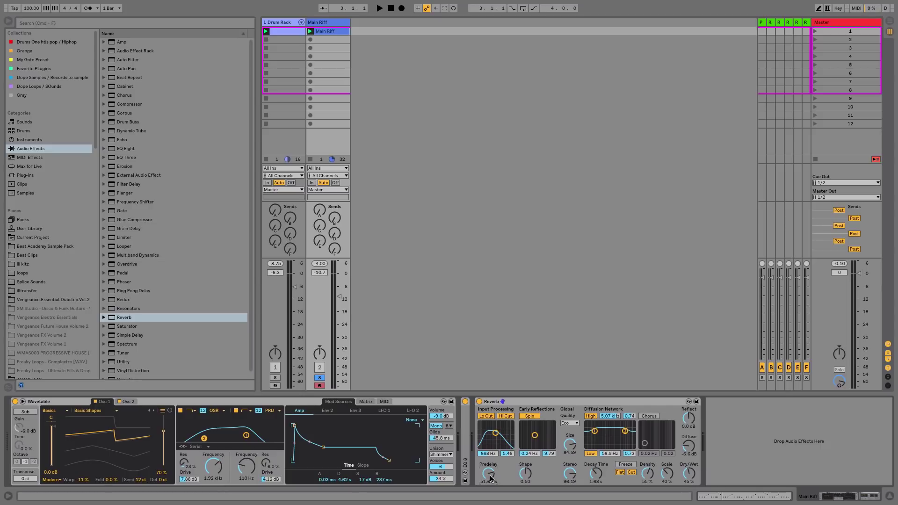
Set the Reverb's Dry/Wet to 43%, raise its diffuse level slightly, and set Wavetable's first filter frequency to 2.27 kHz
{"action": "key", "text": "space"}
{"action": "left_click_drag", "start_coordinate": [689, 475], "coordinate": [688, 476]}
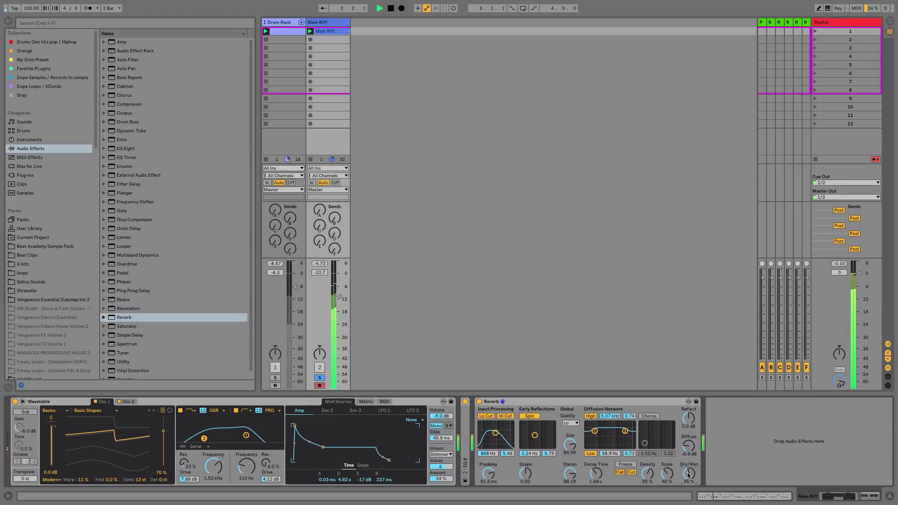
{"action": "left_click_drag", "start_coordinate": [692, 452], "coordinate": [688, 447]}
{"action": "left_click_drag", "start_coordinate": [216, 468], "coordinate": [217, 458]}
{"action": "key", "text": "space"}
{"action": "left_click_drag", "start_coordinate": [214, 463], "coordinate": [214, 469]}
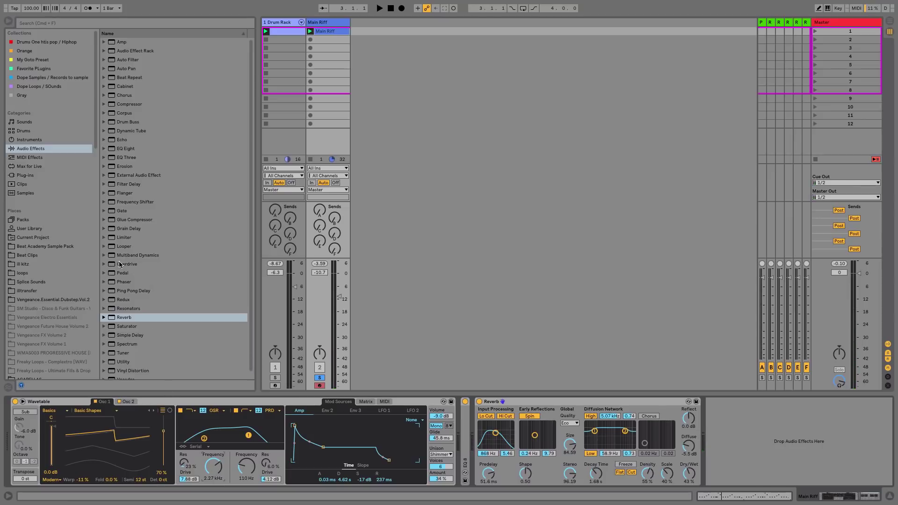
Add the OTT preset of Multiband Dynamics after the Reverb, fold the Reverb device and play the riff
{"action": "left_click", "coordinate": [104, 255]}
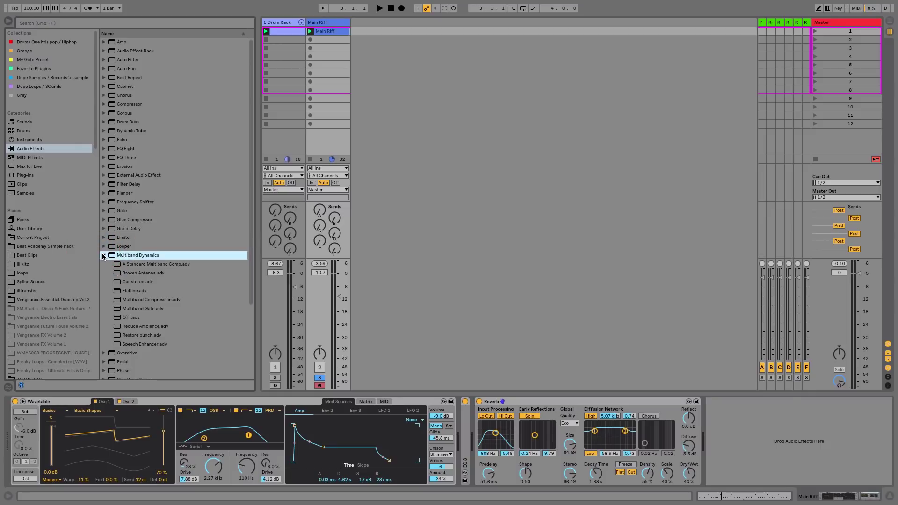
{"action": "left_click", "coordinate": [118, 319]}
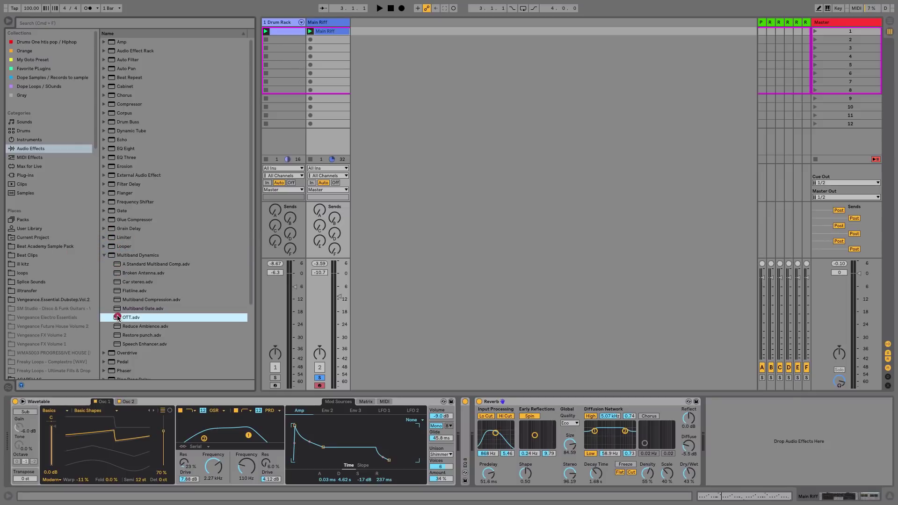
{"action": "left_click_drag", "start_coordinate": [119, 318], "coordinate": [767, 477]}
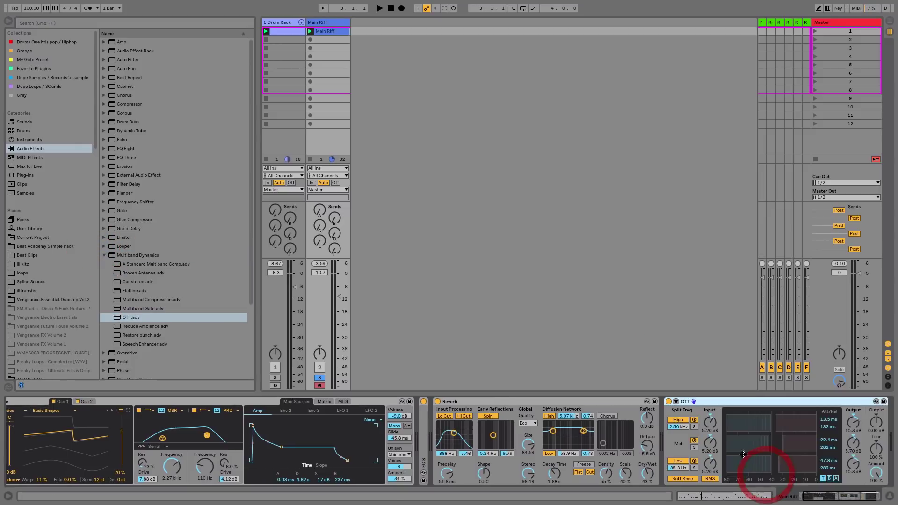
{"action": "double_click", "coordinate": [592, 401]}
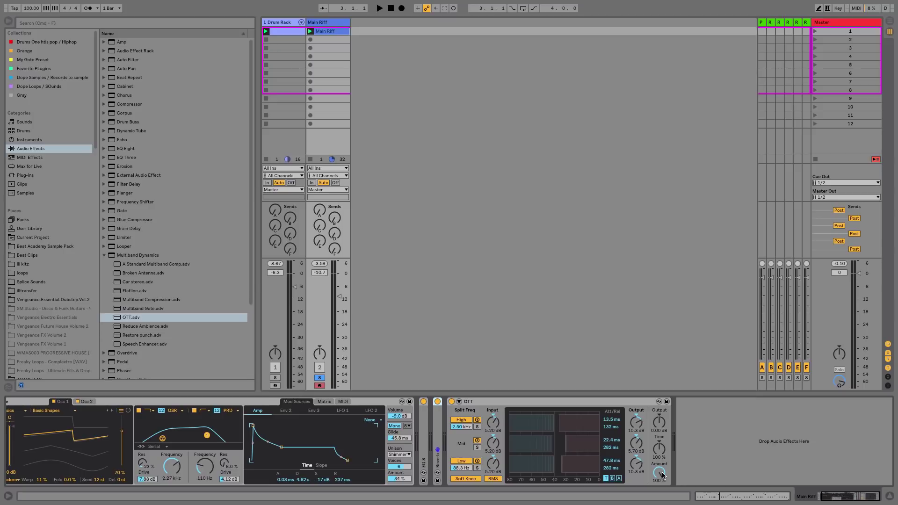
{"action": "key", "text": "space"}
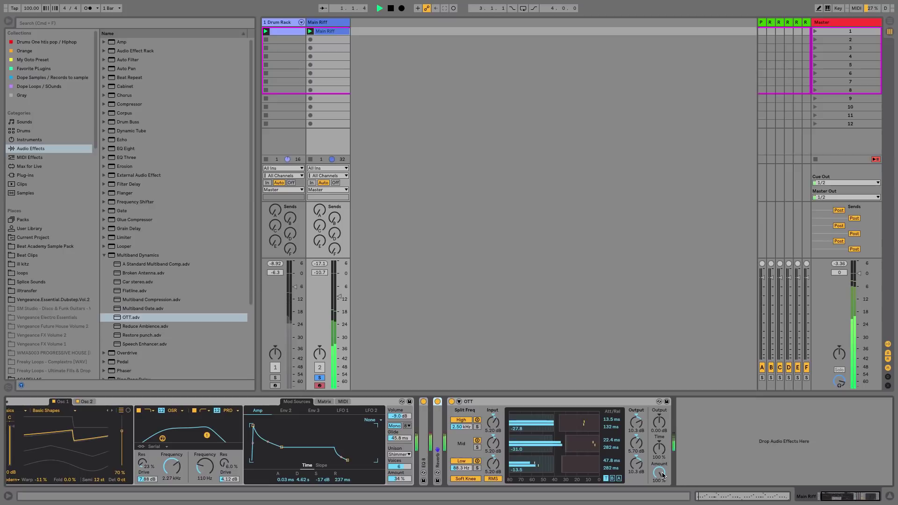
{"action": "key", "text": "space"}
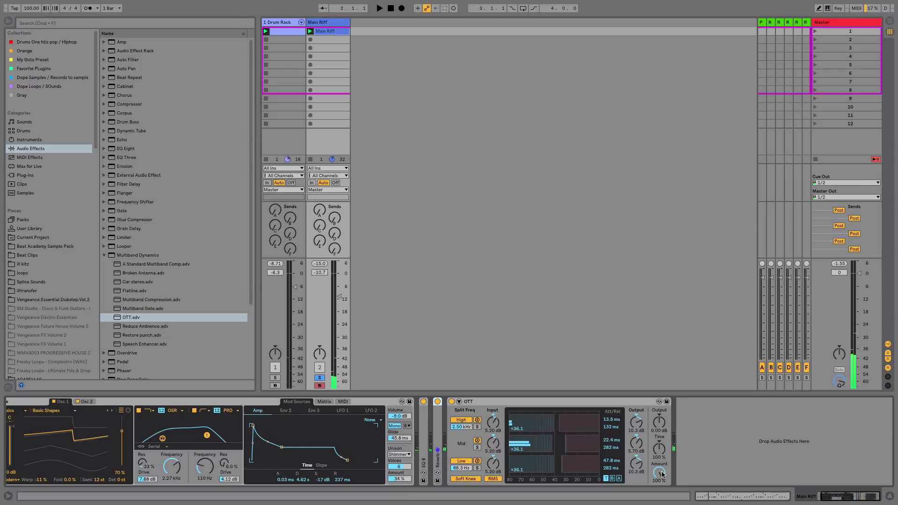
Set OTT's Amount to 30% and compare the playing riff with OTT bypassed and active
{"action": "left_click_drag", "start_coordinate": [662, 474], "coordinate": [663, 501]}
{"action": "key", "text": "space"}
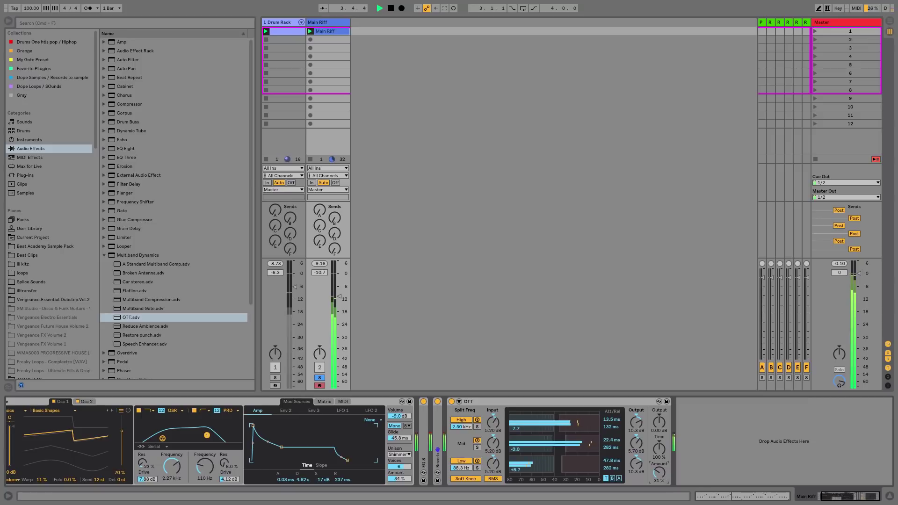
{"action": "key", "text": "space"}
{"action": "key", "text": "space"}
{"action": "left_click", "coordinate": [452, 401]}
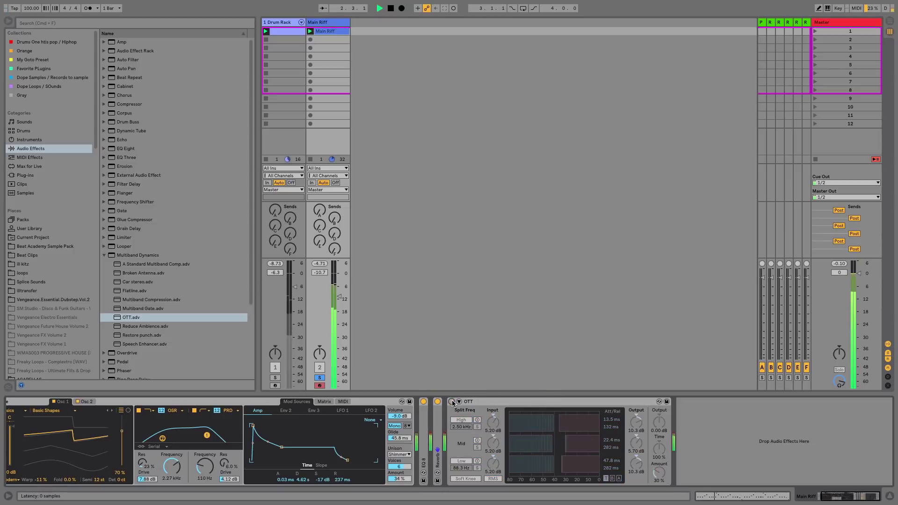
{"action": "left_click", "coordinate": [452, 402]}
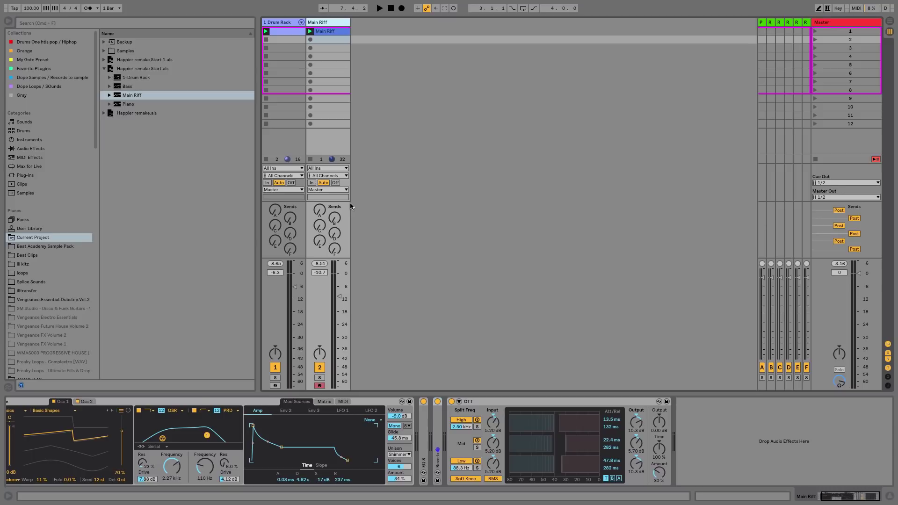
Group the Wavetable device into an Instrument Rack and show the rack's chain list
{"action": "scroll", "coordinate": [327, 457], "scroll_direction": "left", "scroll_amount": 2}
{"action": "scroll", "coordinate": [327, 457], "scroll_direction": "left", "scroll_amount": 3}
{"action": "left_click", "coordinate": [59, 403]}
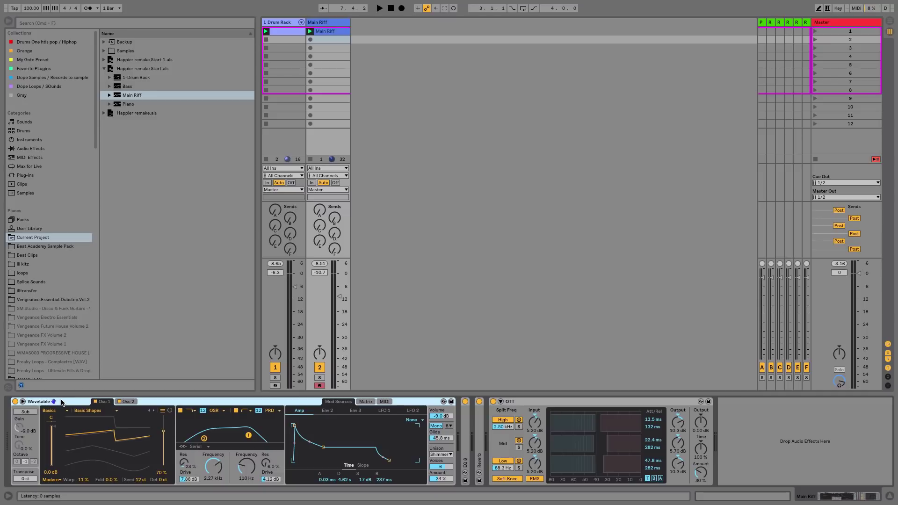
{"action": "right_click", "coordinate": [61, 403]}
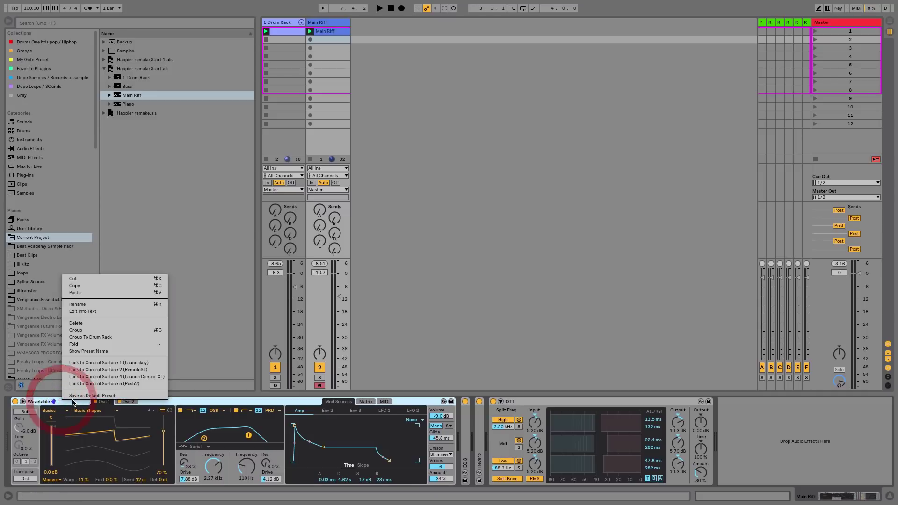
{"action": "left_click", "coordinate": [105, 329]}
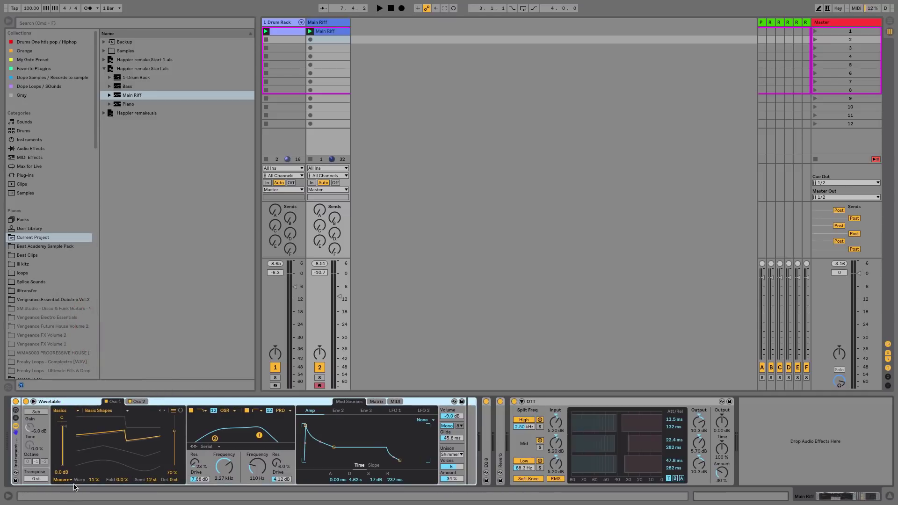
{"action": "left_click", "coordinate": [16, 418]}
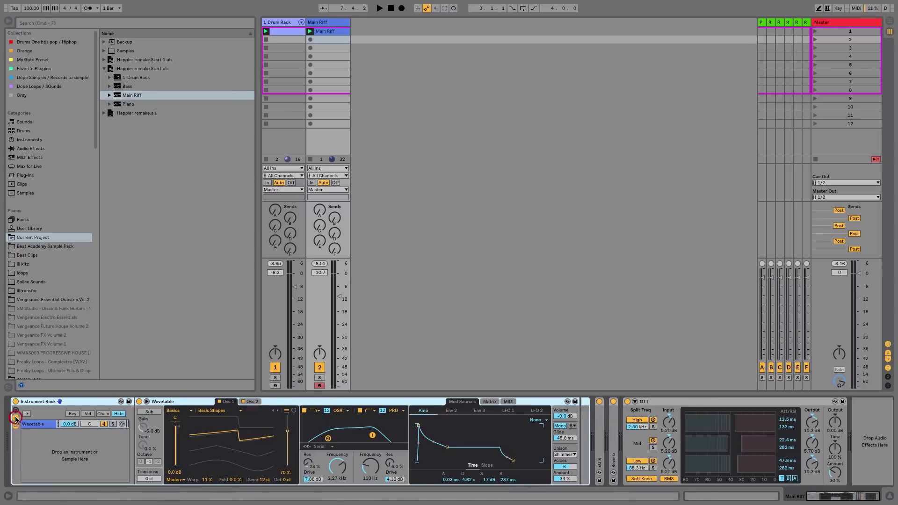
Rename the rack's Wavetable chain as Layer 1
{"action": "left_click", "coordinate": [42, 426]}
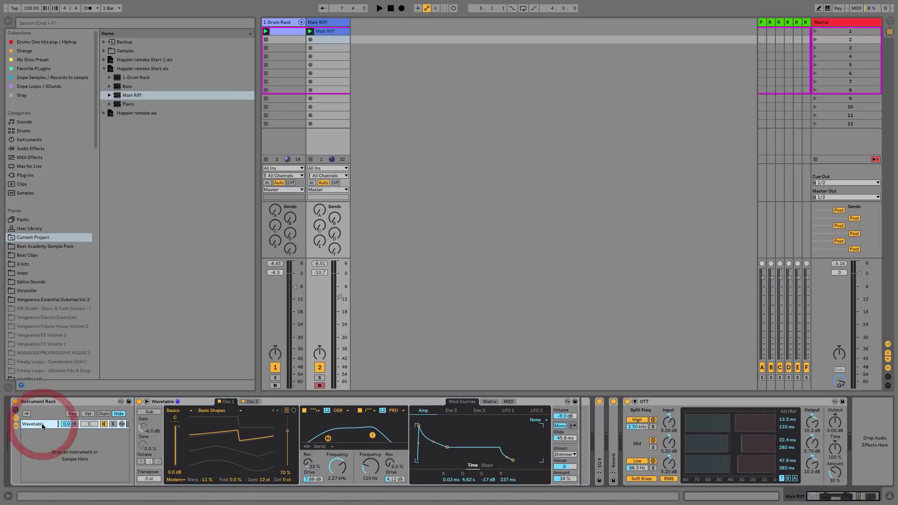
{"action": "key", "text": "super+r"}
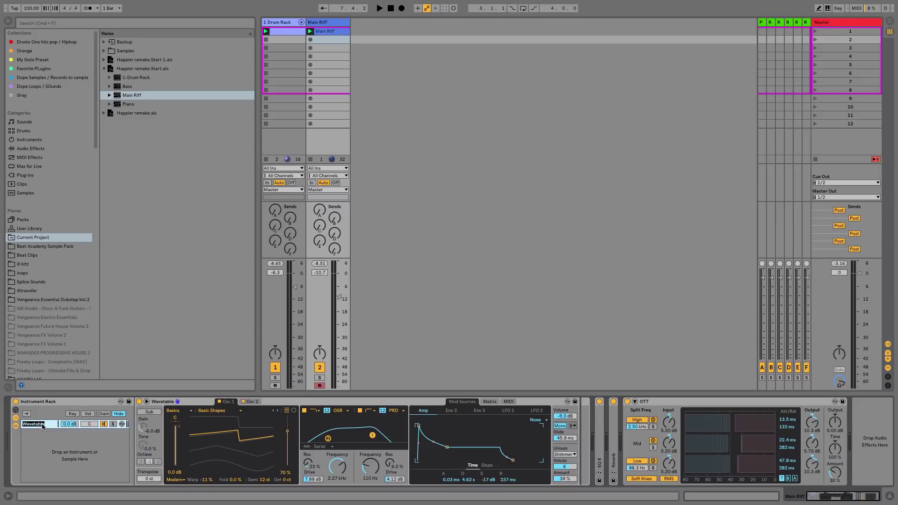
{"action": "type", "text": "Layer 1"}
{"action": "left_click", "coordinate": [43, 427]}
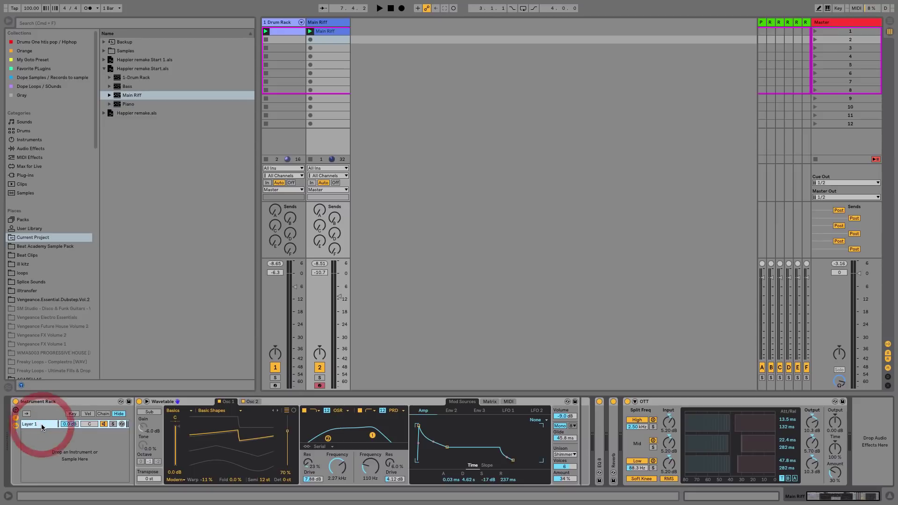
Add a second Wavetable instrument as a new chain in the Instrument Rack and solo that chain
{"action": "left_click", "coordinate": [55, 140]}
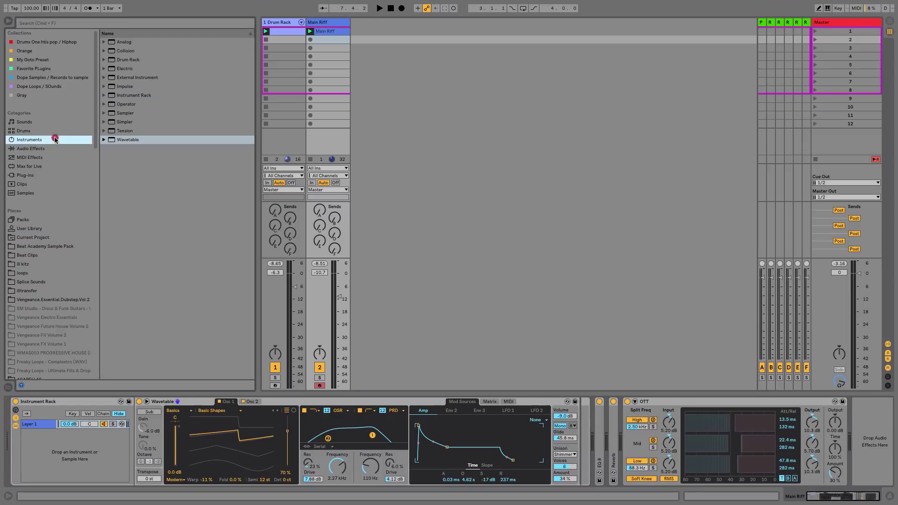
{"action": "left_click_drag", "start_coordinate": [128, 139], "coordinate": [86, 465]}
{"action": "left_click", "coordinate": [37, 434]}
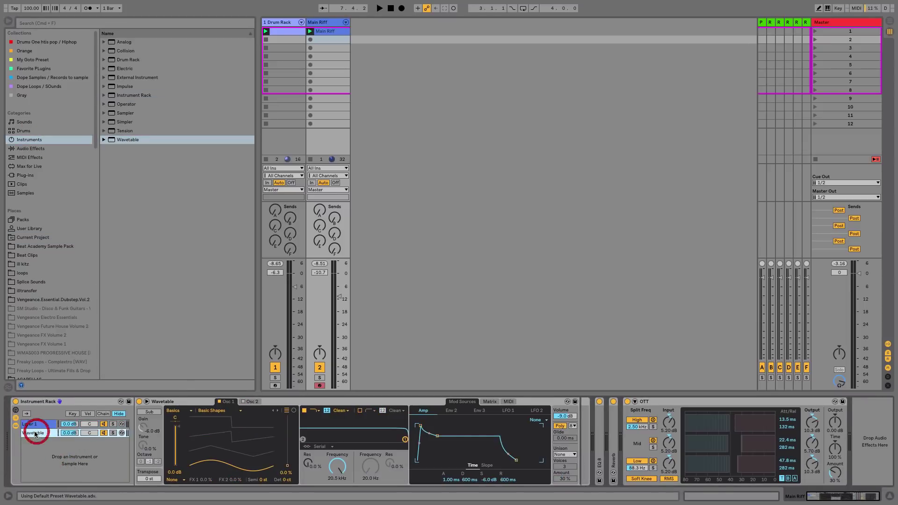
{"action": "left_click", "coordinate": [113, 433]}
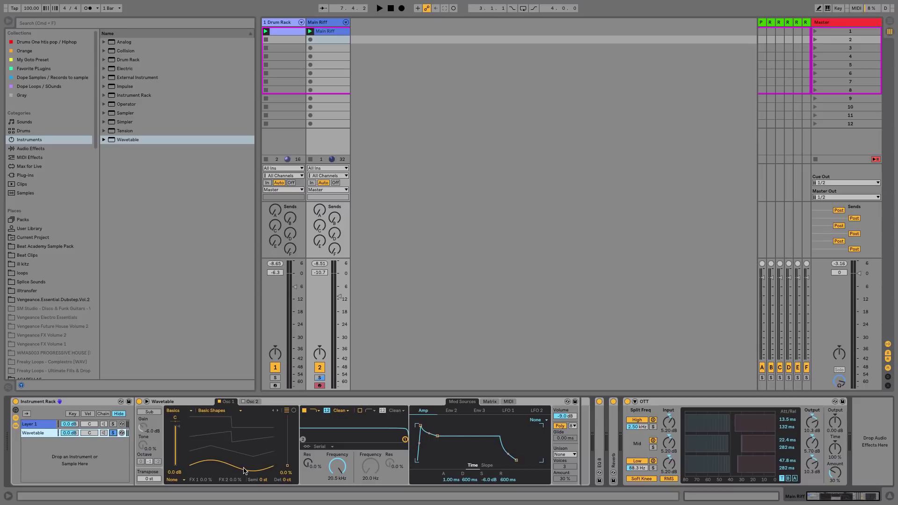
Set the new Wavetable's Osc 1 position to 100%, make it Mono and match Layer 1's glide of 45.8 ms
{"action": "left_click_drag", "start_coordinate": [243, 470], "coordinate": [243, 421]}
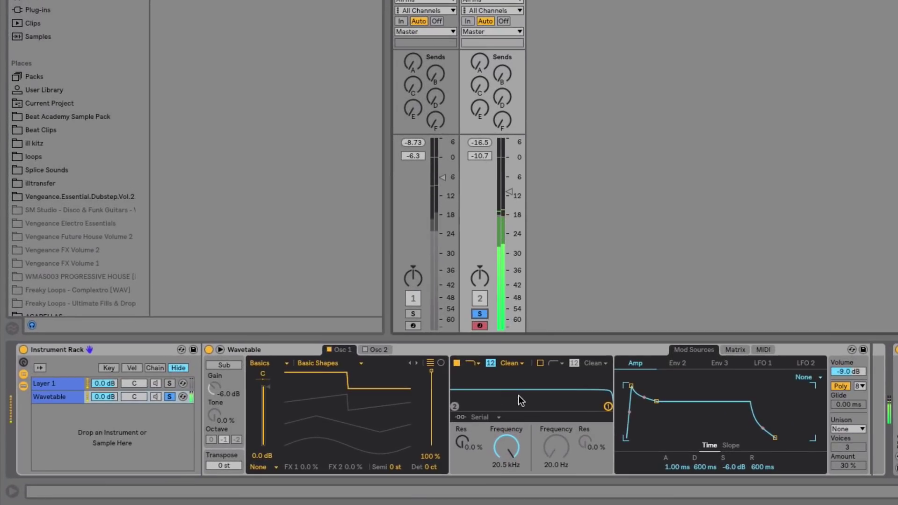
{"action": "left_click", "coordinate": [843, 385]}
{"action": "mouse_move", "coordinate": [841, 402]}
{"action": "left_mouse_down"}
{"action": "mouse_move", "coordinate": [841, 389]}
{"action": "mouse_move", "coordinate": [841, 397]}
{"action": "left_mouse_up"}
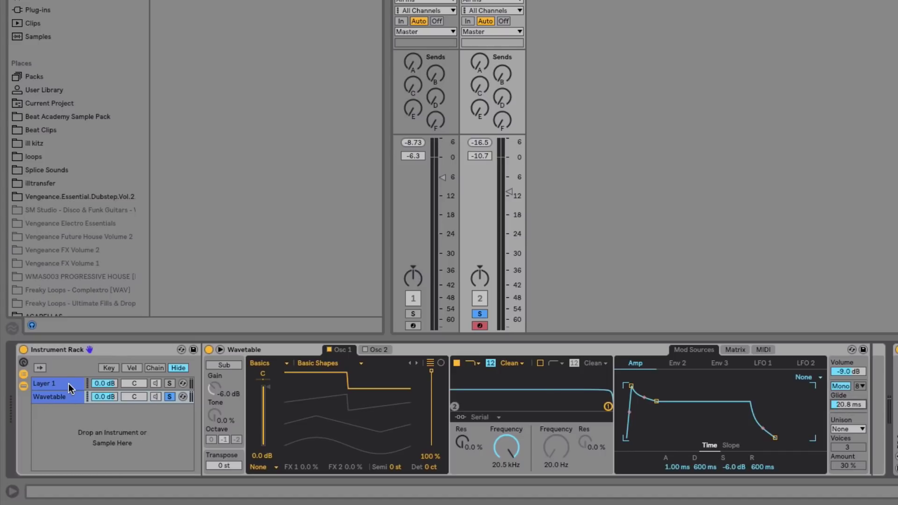
{"action": "left_click", "coordinate": [67, 396]}
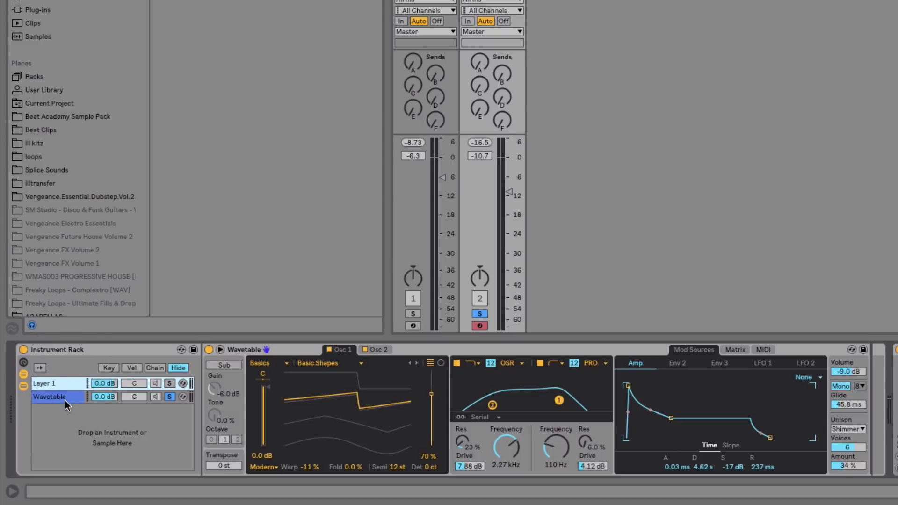
{"action": "left_click", "coordinate": [66, 384], "text": "shift"}
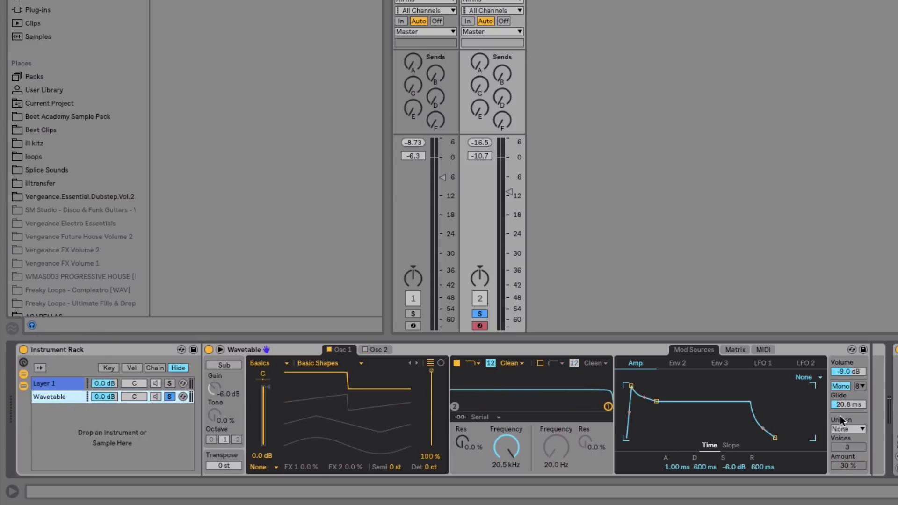
{"action": "key", "text": "Delete"}
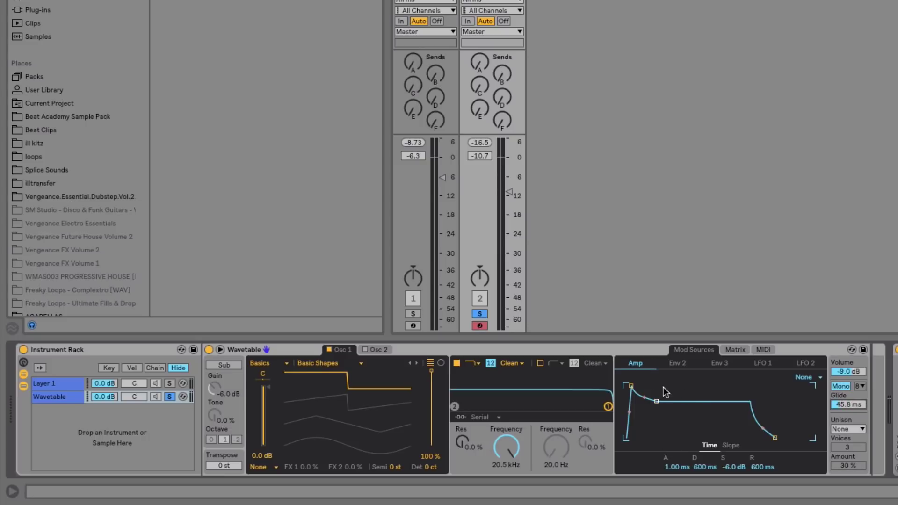
Shape the new Wavetable's amp envelope with a 502 ms decay, -32 dB sustain and 206 ms release
{"action": "left_click_drag", "start_coordinate": [779, 441], "coordinate": [774, 441]}
{"action": "left_click_drag", "start_coordinate": [656, 401], "coordinate": [656, 429]}
{"action": "left_click_drag", "start_coordinate": [770, 438], "coordinate": [769, 438]}
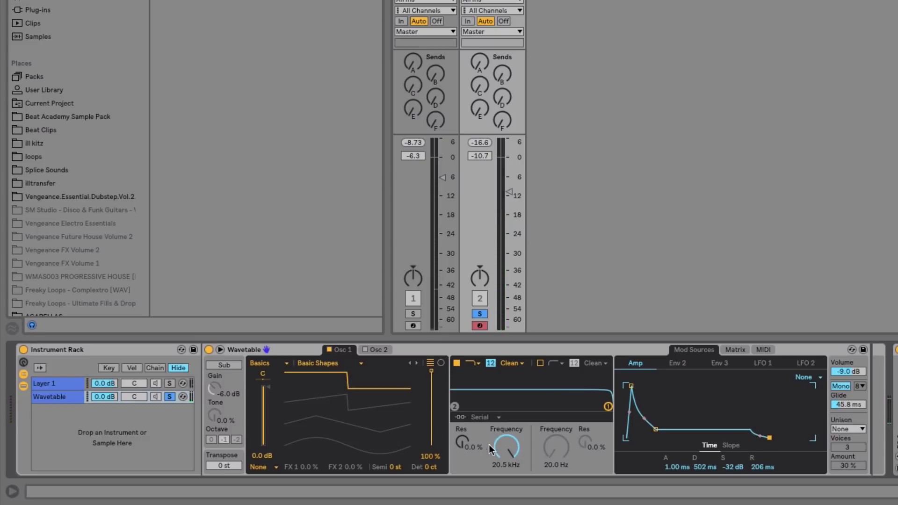
Set the new Wavetable's first filter to 6.11 kHz with the OSR circuit and 5.06 dB of drive
{"action": "left_click_drag", "start_coordinate": [504, 440], "coordinate": [508, 446]}
{"action": "left_click", "coordinate": [512, 363]}
{"action": "left_click", "coordinate": [508, 384]}
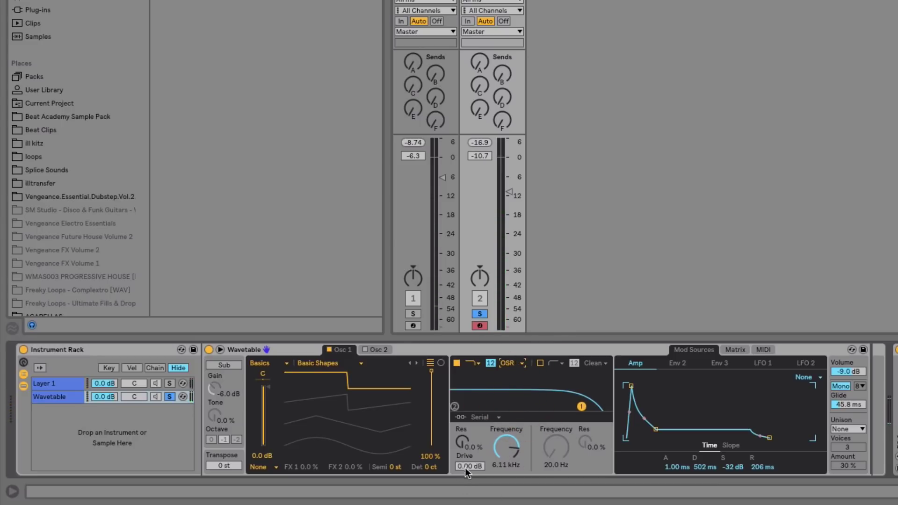
{"action": "mouse_move", "coordinate": [468, 464]}
{"action": "left_mouse_down"}
{"action": "mouse_move", "coordinate": [468, 453]}
{"action": "mouse_move", "coordinate": [470, 468]}
{"action": "left_mouse_up"}
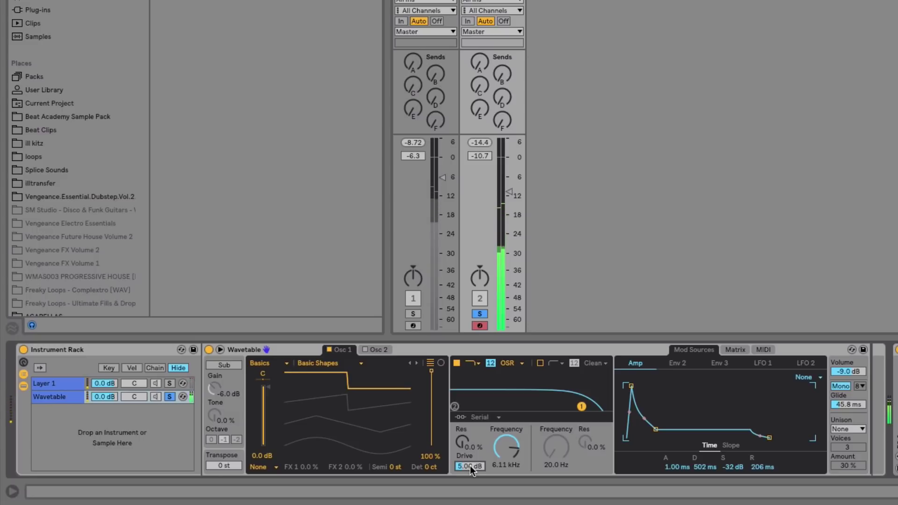
Set the new Wavetable's Osc 1 effect mode to Classic with a pulse width of -36%
{"action": "left_click", "coordinate": [273, 466]}
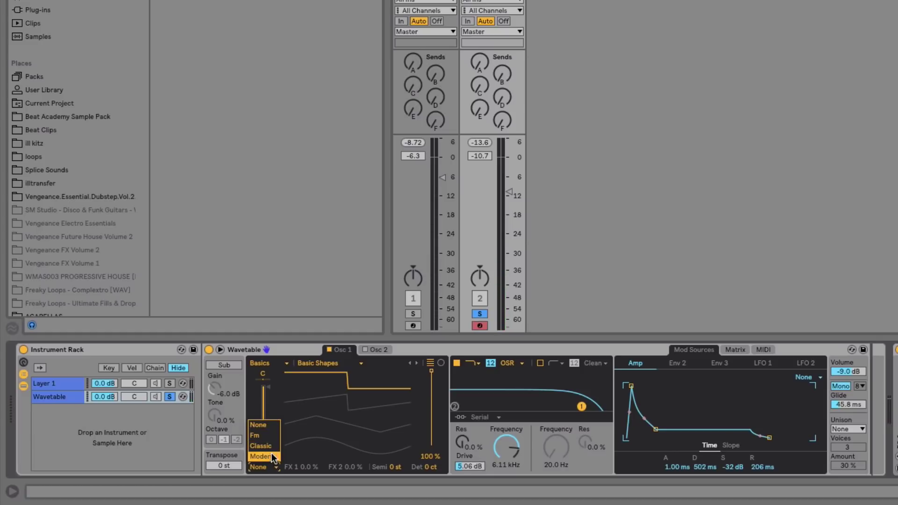
{"action": "left_click", "coordinate": [271, 442]}
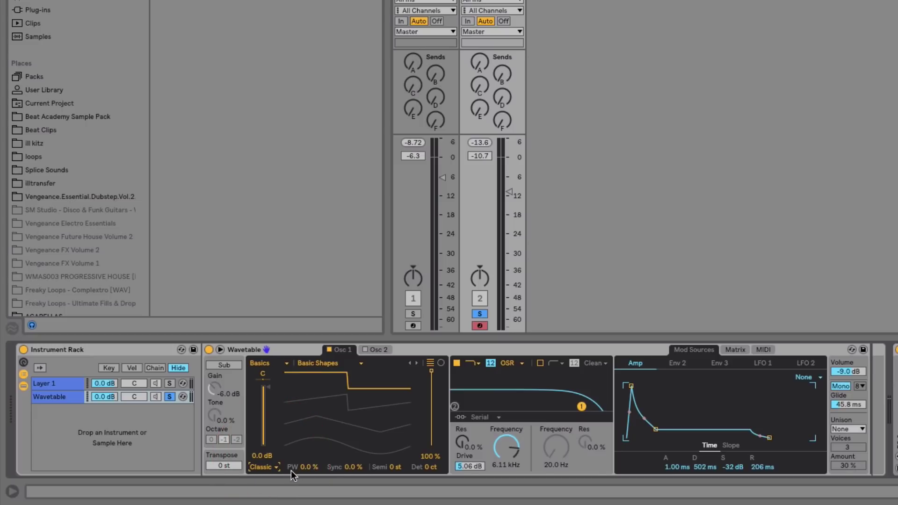
{"action": "mouse_move", "coordinate": [311, 467]}
{"action": "left_mouse_down"}
{"action": "mouse_move", "coordinate": [311, 497]}
{"action": "mouse_move", "coordinate": [311, 468]}
{"action": "left_mouse_up"}
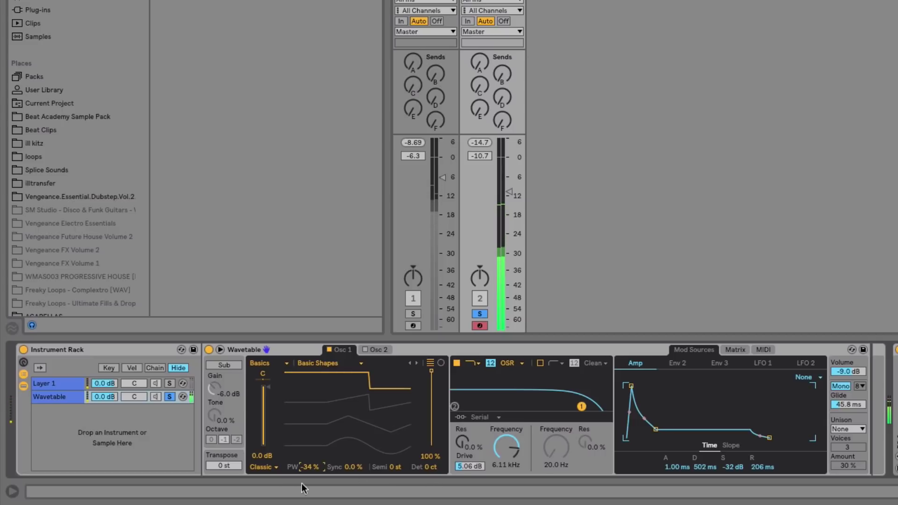
{"action": "left_click_drag", "start_coordinate": [309, 466], "coordinate": [311, 467]}
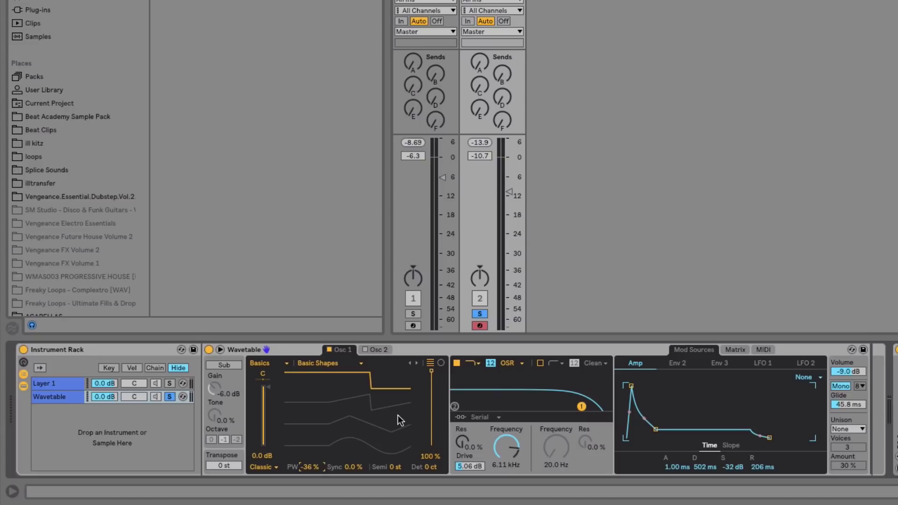
Turn on the new Wavetable's Osc 2 with its position at 100% and a detune of -13 ct
{"action": "left_click", "coordinate": [380, 349]}
{"action": "left_click", "coordinate": [364, 350]}
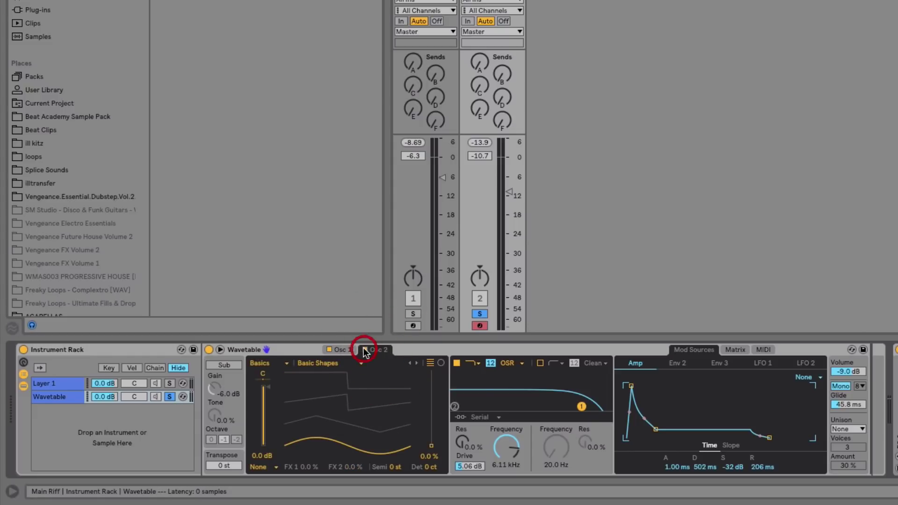
{"action": "left_click", "coordinate": [344, 351]}
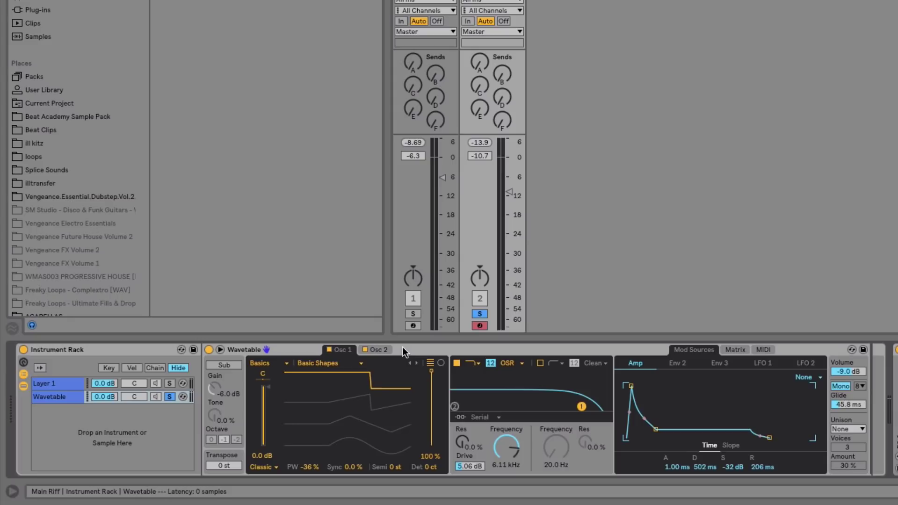
{"action": "left_click", "coordinate": [374, 348]}
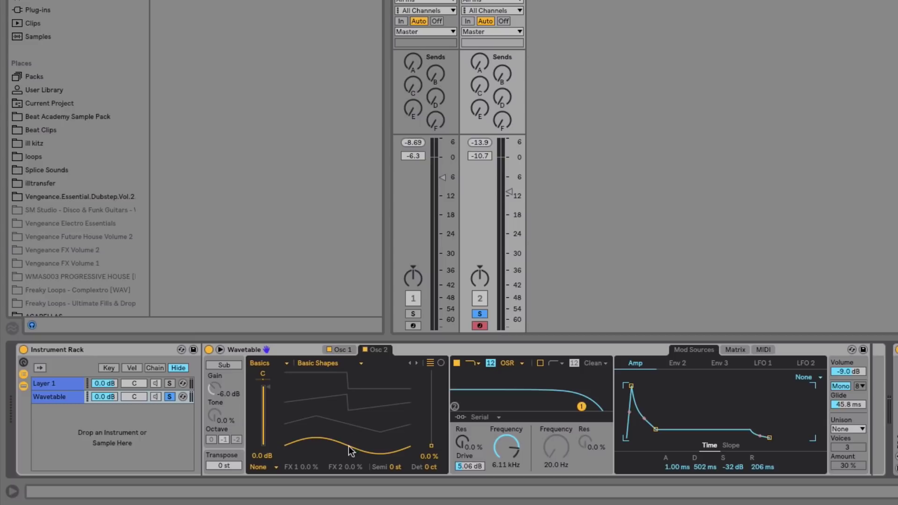
{"action": "left_click_drag", "start_coordinate": [363, 451], "coordinate": [362, 381]}
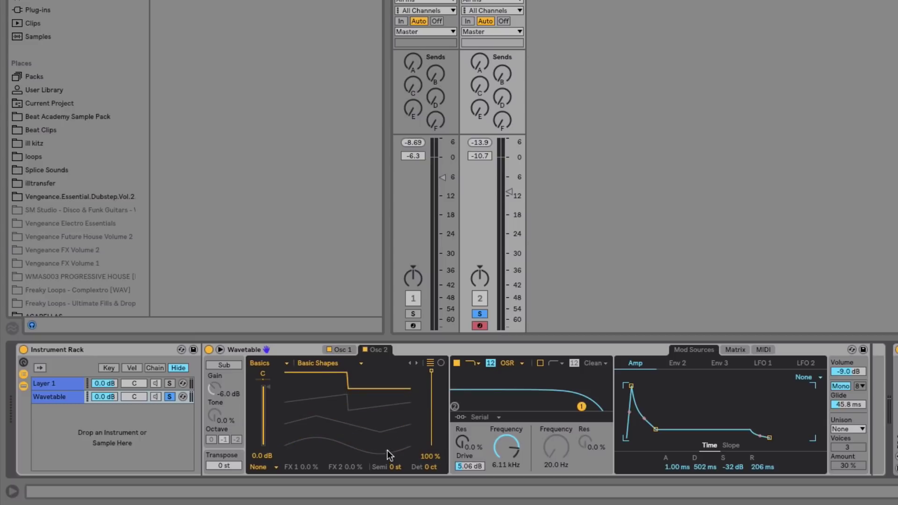
{"action": "left_click_drag", "start_coordinate": [435, 465], "coordinate": [435, 474]}
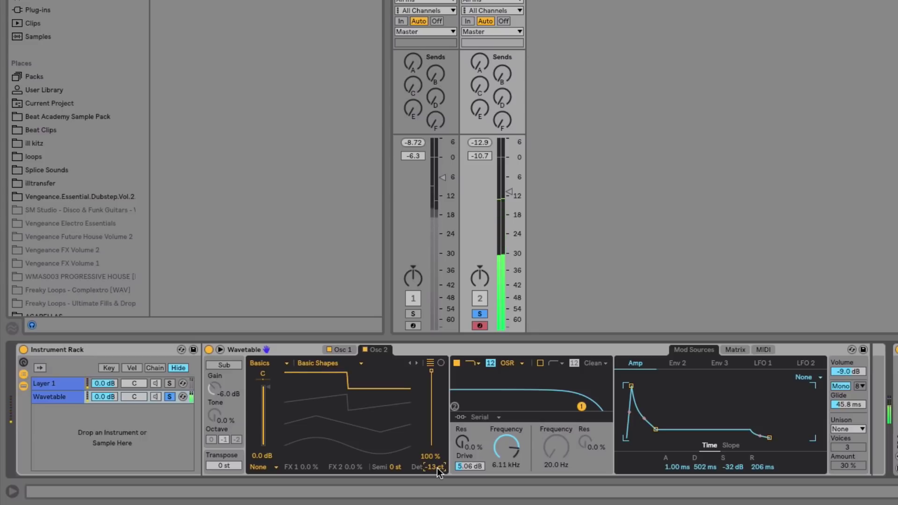
Transpose the new Wavetable's Osc 1 up 12 semitones and lower Osc 2's gain to -3.9 dB
{"action": "left_click", "coordinate": [349, 350]}
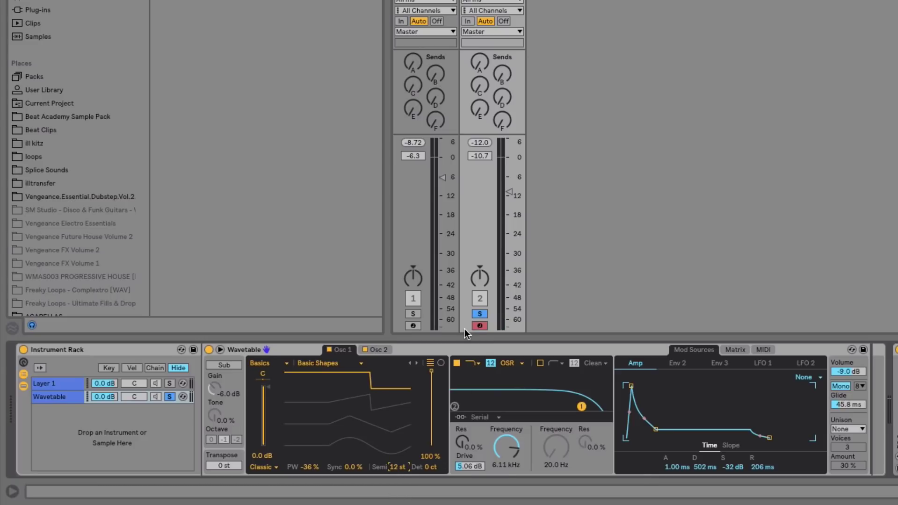
{"action": "left_click", "coordinate": [386, 350]}
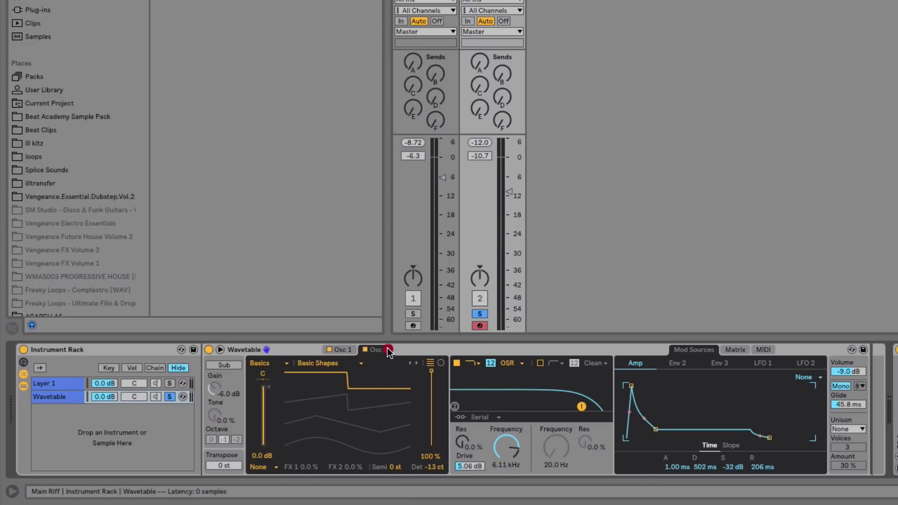
{"action": "left_click", "coordinate": [345, 351]}
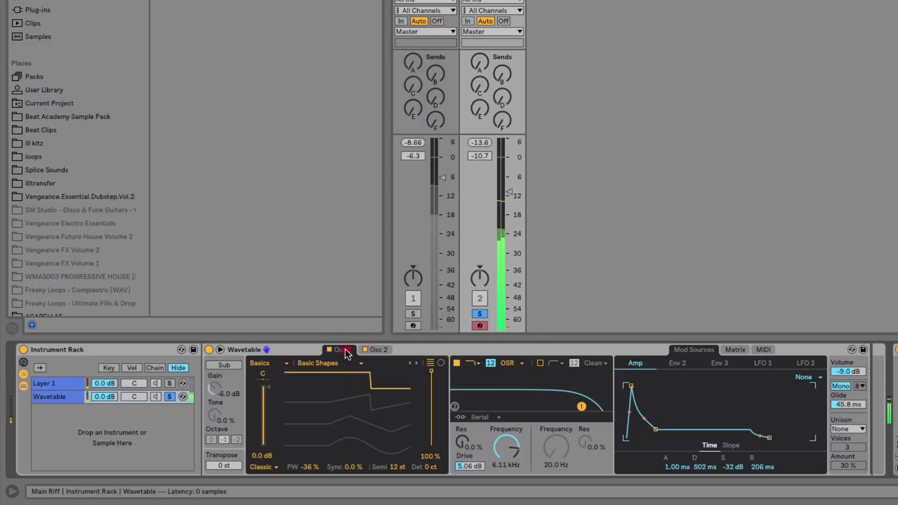
{"action": "left_click", "coordinate": [389, 350]}
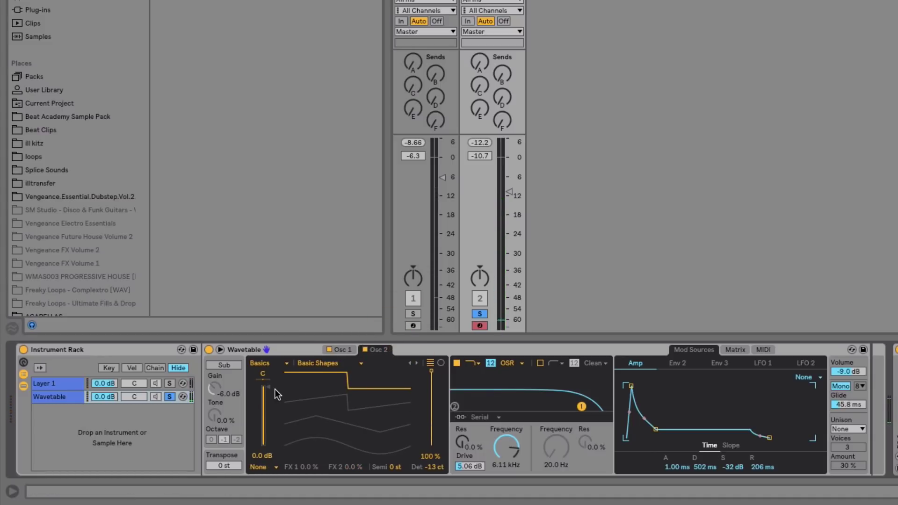
{"action": "left_click_drag", "start_coordinate": [265, 387], "coordinate": [264, 395]}
Set the new Wavetable's unison to Noise with 5 voices at 38%, and its first filter's frequency to 5.78 kHz
{"action": "left_click_drag", "start_coordinate": [860, 430], "coordinate": [859, 388]}
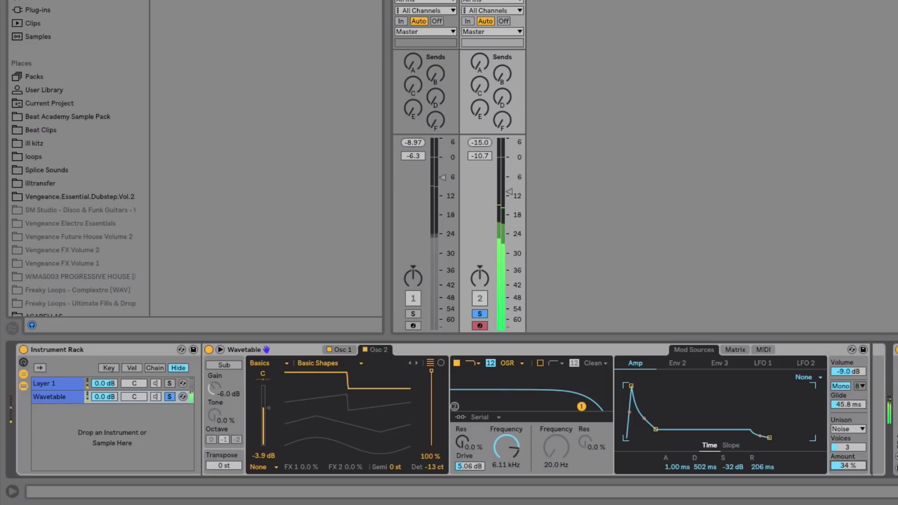
{"action": "mouse_move", "coordinate": [846, 445]}
{"action": "left_mouse_down"}
{"action": "mouse_move", "coordinate": [846, 436]}
{"action": "mouse_move", "coordinate": [848, 456]}
{"action": "left_mouse_up"}
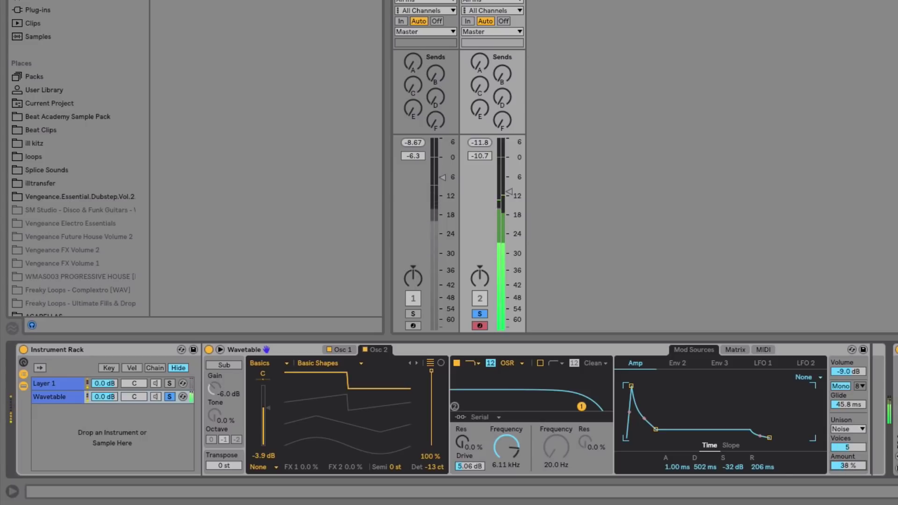
{"action": "left_click_drag", "start_coordinate": [509, 447], "coordinate": [510, 447]}
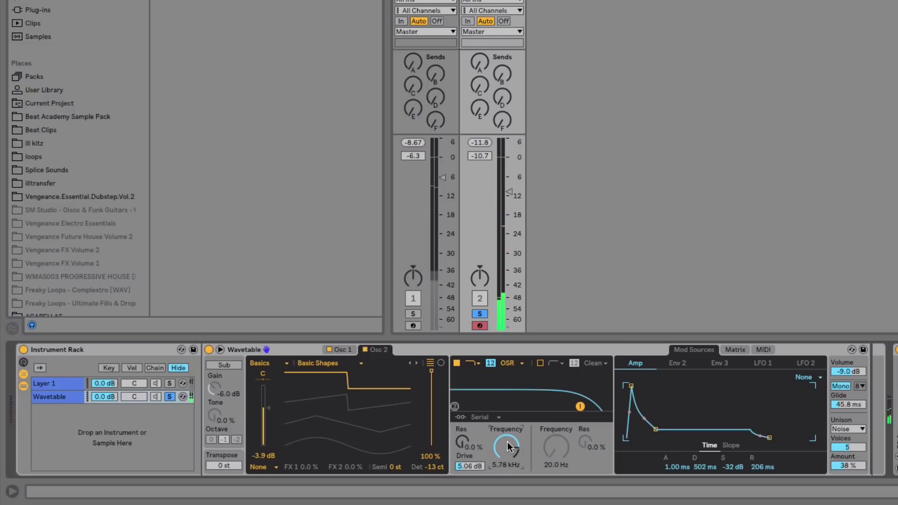
Unsolo the Wavetable chain and blend it with Layer 1, using a 272 ms amp release, 41% unison amount and -3.3 dB Osc 2 gain
{"action": "left_click", "coordinate": [169, 397]}
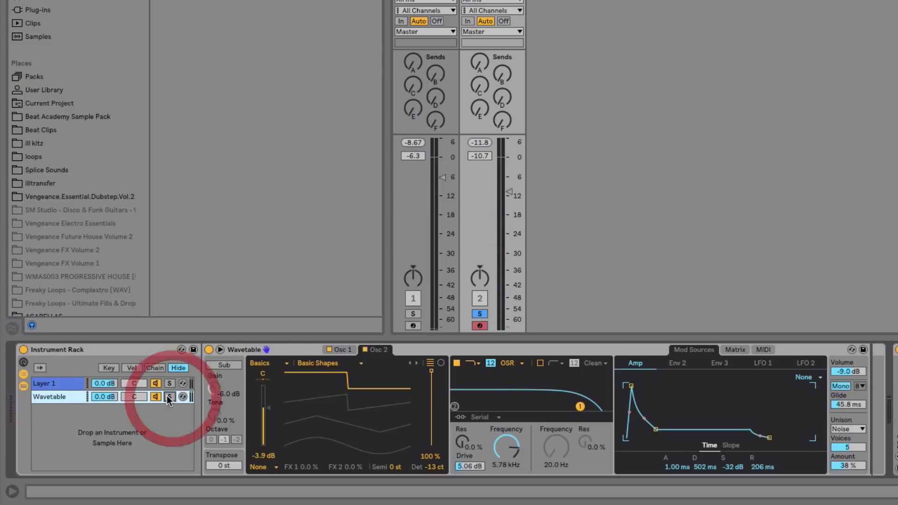
{"action": "left_click_drag", "start_coordinate": [110, 395], "coordinate": [110, 398]}
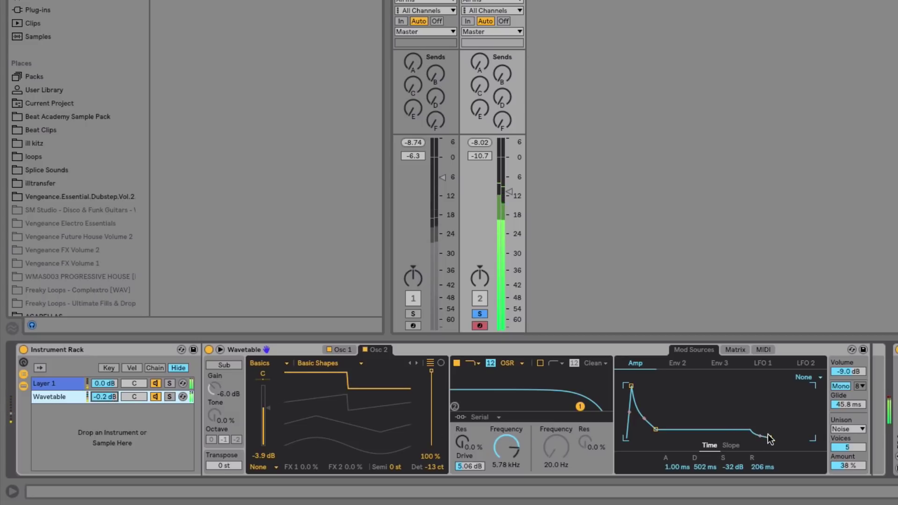
{"action": "left_click_drag", "start_coordinate": [769, 438], "coordinate": [772, 439]}
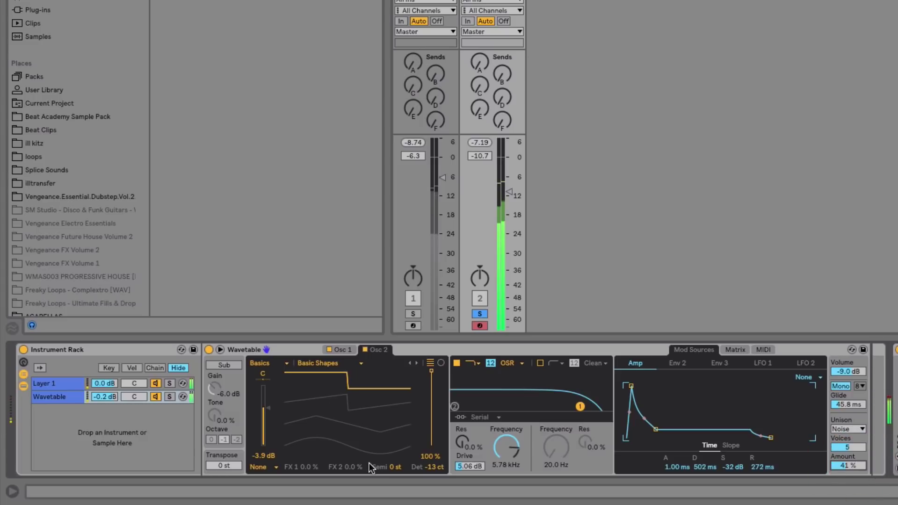
{"action": "left_click", "coordinate": [153, 394]}
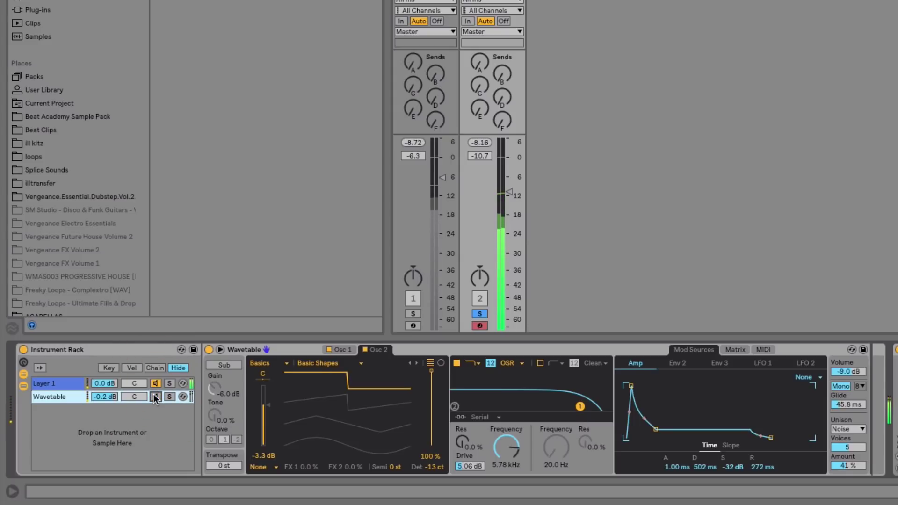
{"action": "left_click", "coordinate": [154, 396]}
{"action": "left_click", "coordinate": [111, 396]}
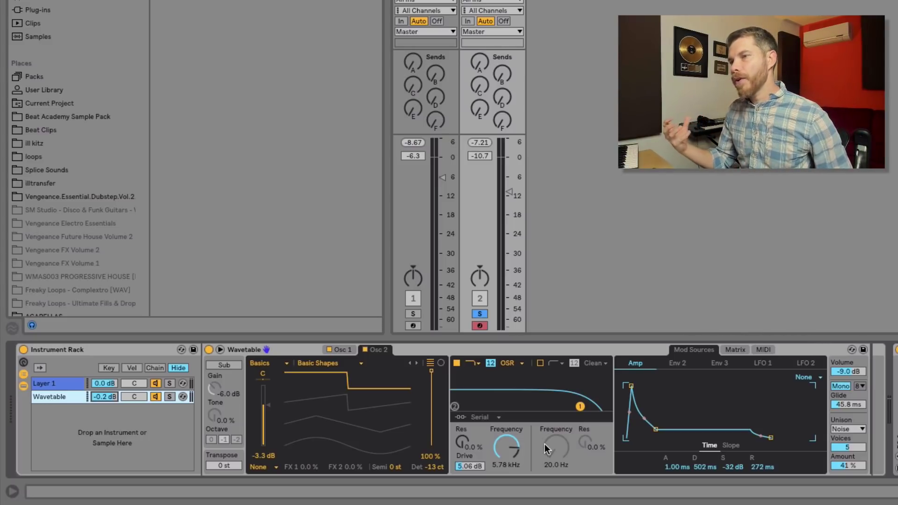
{"action": "left_click", "coordinate": [896, 397]}
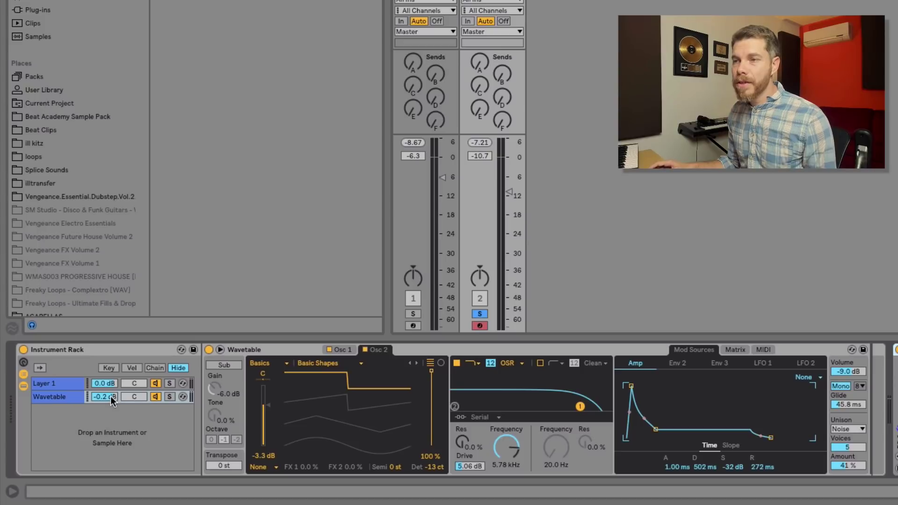
Lower the Wavetable chain to -1.8 dB, and unsolo the Main Riff track with its volume at -17.0 dB
{"action": "left_click_drag", "start_coordinate": [111, 397], "coordinate": [112, 407]}
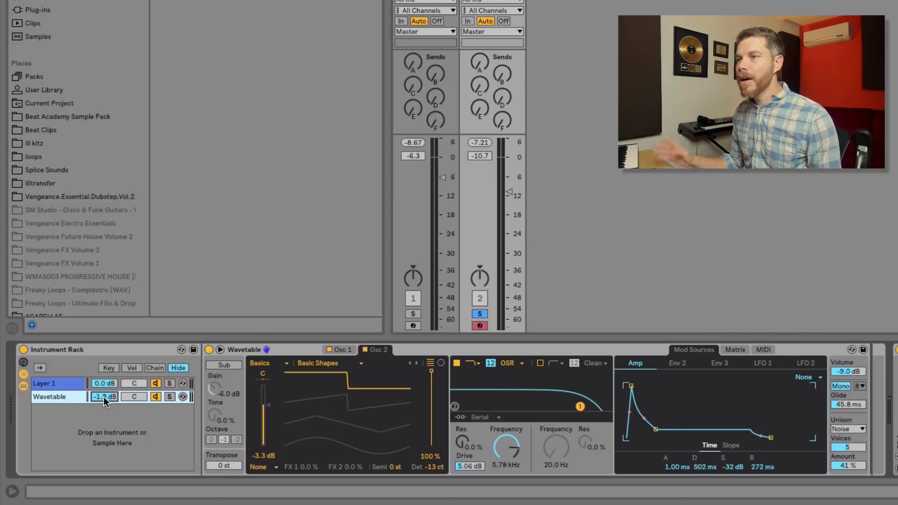
{"action": "left_click", "coordinate": [480, 314]}
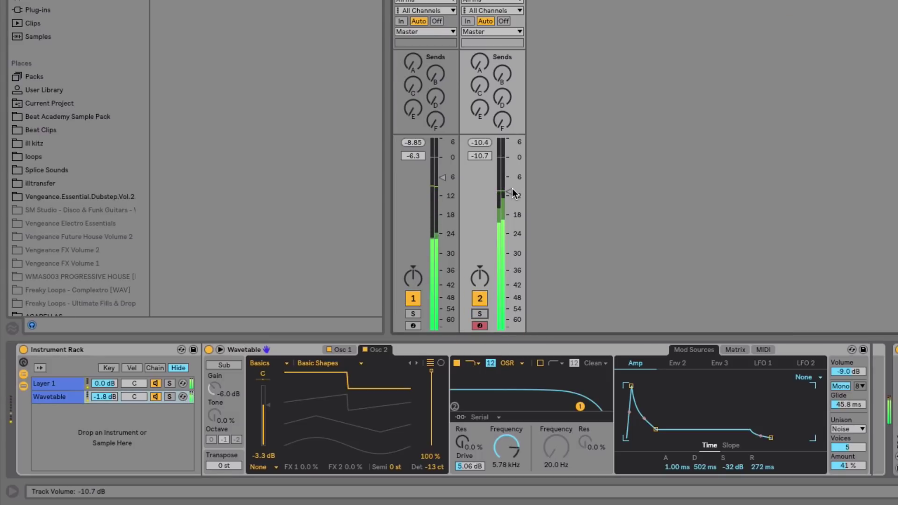
{"action": "left_click_drag", "start_coordinate": [512, 189], "coordinate": [506, 201]}
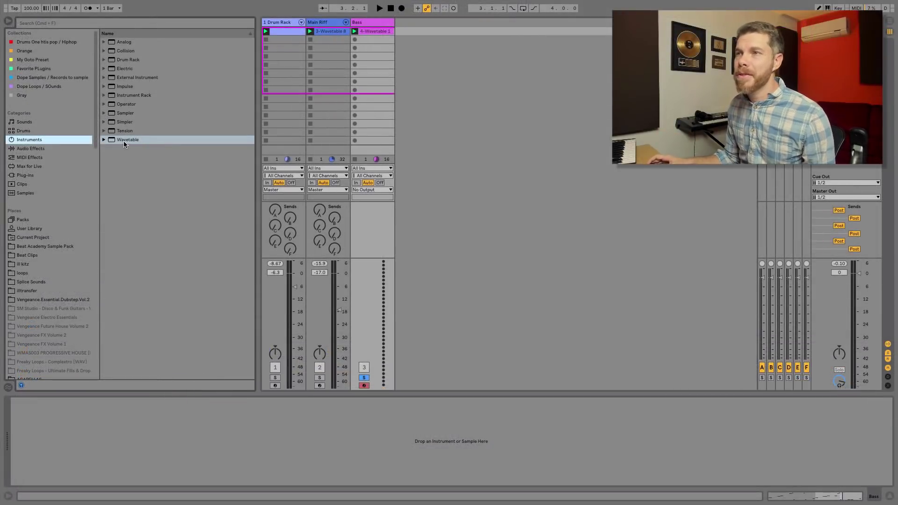
Load a Wavetable onto the Bass track, make it Mono and set the track volume to -12.5 dB
{"action": "left_click_drag", "start_coordinate": [123, 141], "coordinate": [373, 41]}
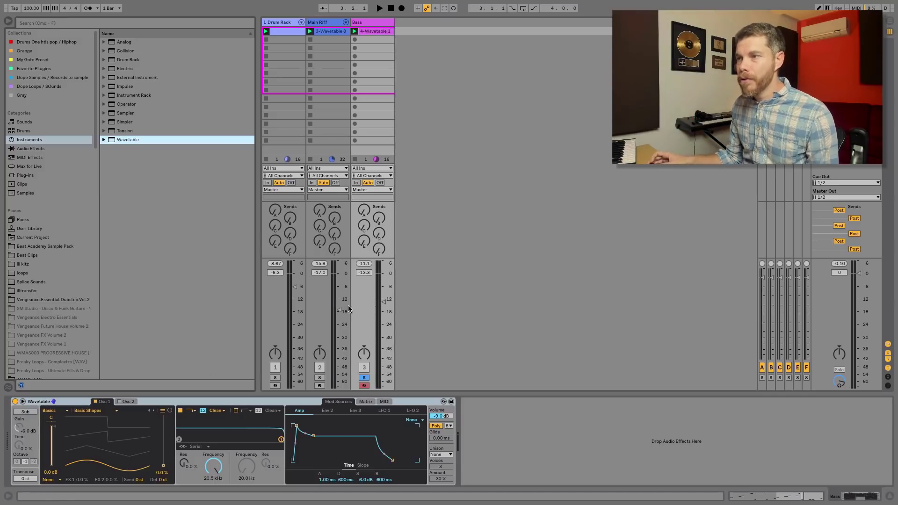
{"action": "key", "text": "space"}
{"action": "left_click_drag", "start_coordinate": [385, 307], "coordinate": [385, 304]}
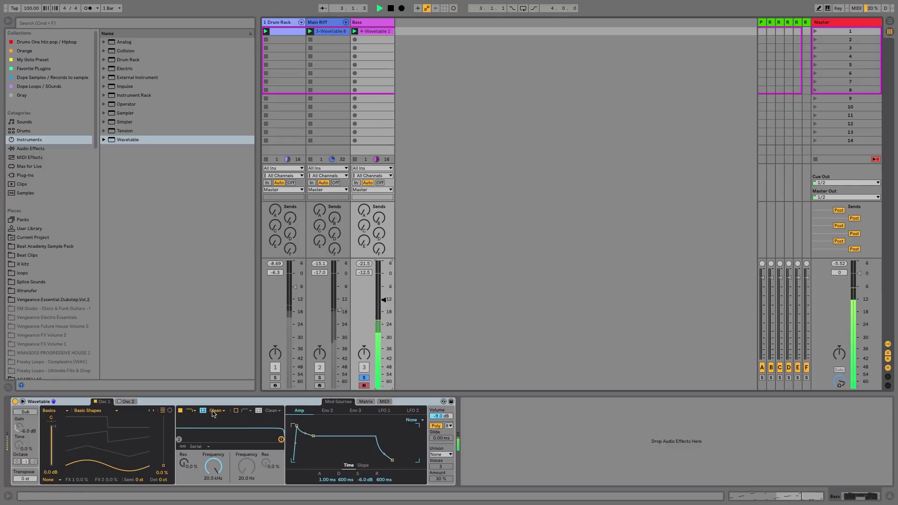
{"action": "left_click", "coordinate": [435, 426]}
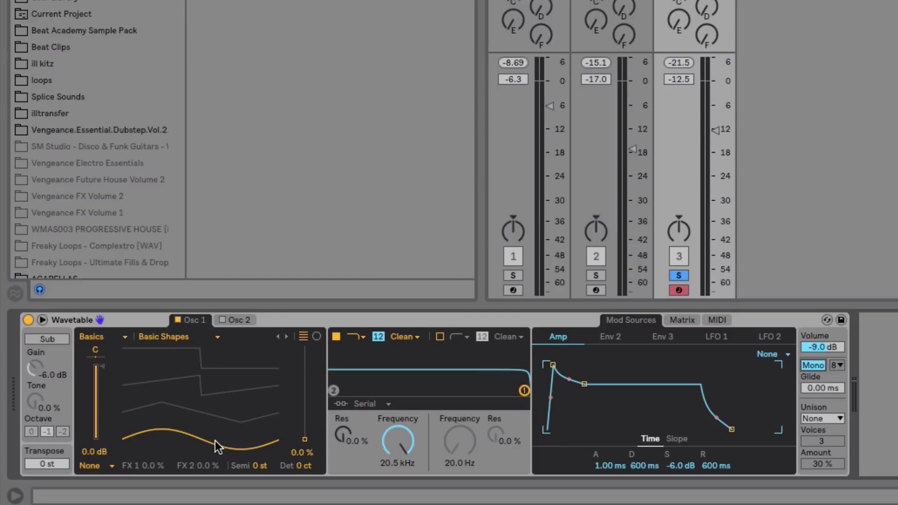
Set the Bass Wavetable's Osc 1 position to 1.0% and turn on Osc 2 at 61% position with -1.1 dB gain
{"action": "left_click_drag", "start_coordinate": [215, 440], "coordinate": [216, 438]}
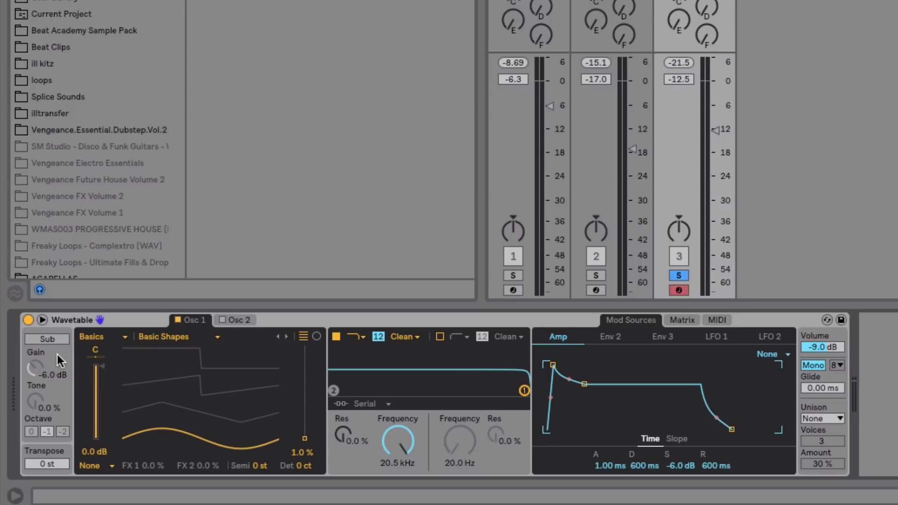
{"action": "left_click", "coordinate": [247, 314]}
{"action": "left_click", "coordinate": [221, 320]}
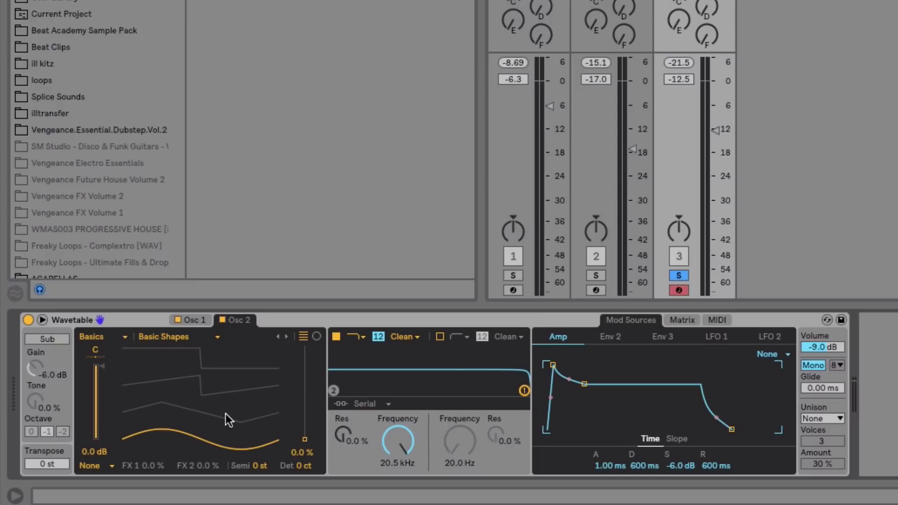
{"action": "left_click_drag", "start_coordinate": [231, 448], "coordinate": [231, 392]}
{"action": "left_click_drag", "start_coordinate": [131, 389], "coordinate": [130, 387]}
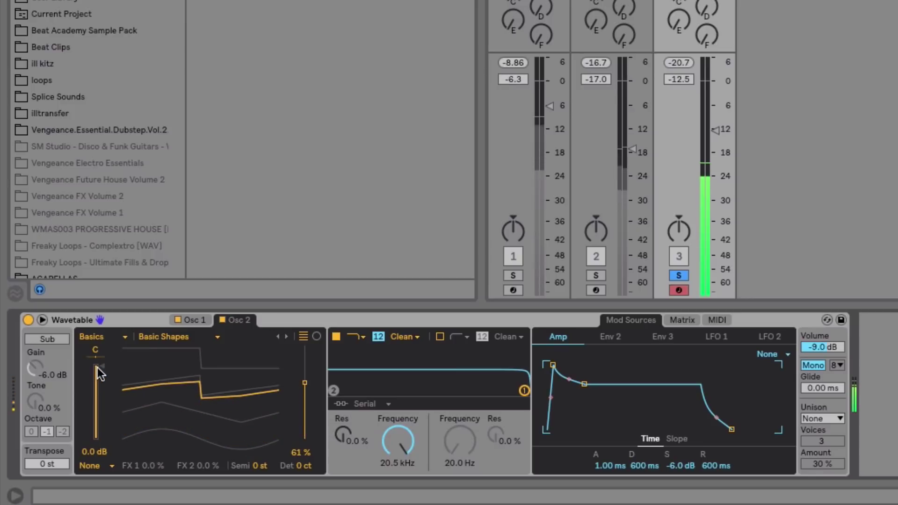
{"action": "mouse_move", "coordinate": [99, 378]}
{"action": "left_mouse_down"}
{"action": "mouse_move", "coordinate": [100, 388]}
{"action": "mouse_move", "coordinate": [99, 378]}
{"action": "left_mouse_up"}
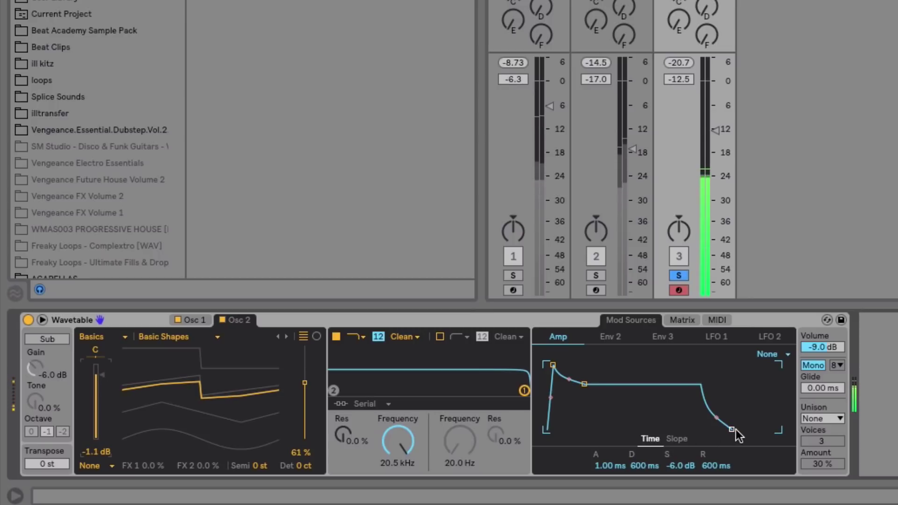
Shape the Bass amp envelope with 855 ms decay, -15 dB sustain and 94.8 ms release, and set the first filter to 2.27 kHz with 11% resonance
{"action": "left_click_drag", "start_coordinate": [732, 430], "coordinate": [728, 428]}
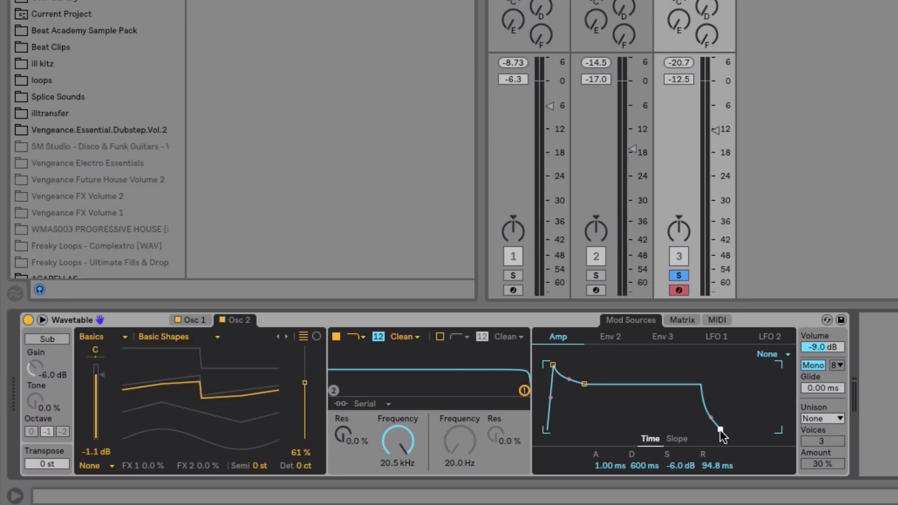
{"action": "left_click_drag", "start_coordinate": [586, 385], "coordinate": [584, 409]}
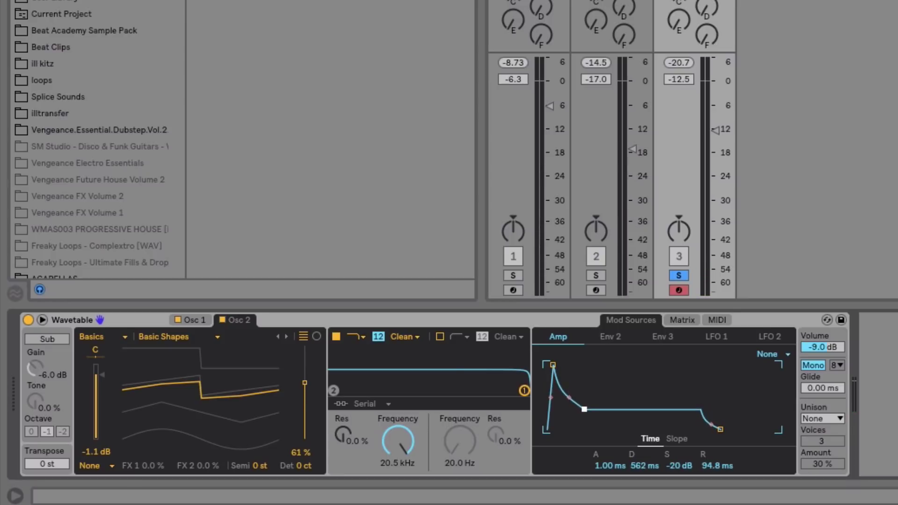
{"action": "left_click_drag", "start_coordinate": [339, 436], "coordinate": [341, 436]}
{"action": "left_click_drag", "start_coordinate": [406, 443], "coordinate": [406, 487]}
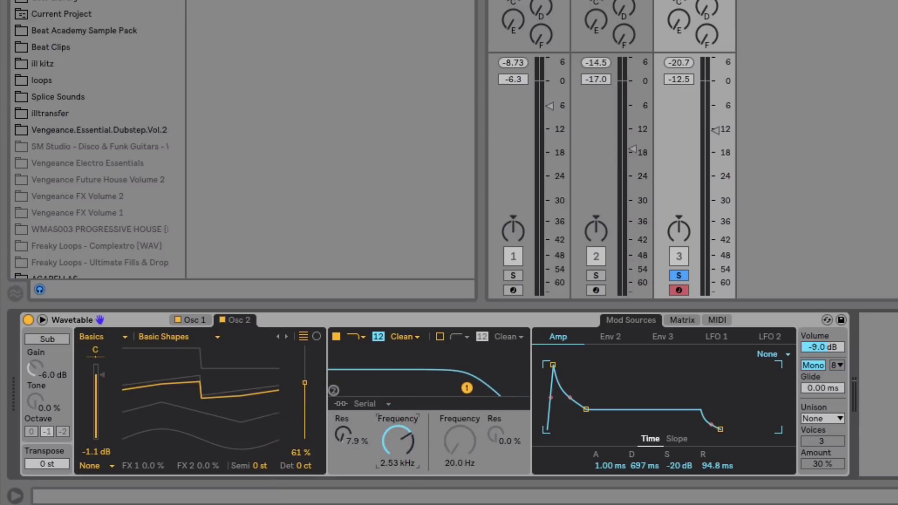
{"action": "left_click_drag", "start_coordinate": [406, 444], "coordinate": [406, 451]}
{"action": "left_click_drag", "start_coordinate": [586, 409], "coordinate": [587, 402]}
{"action": "left_click_drag", "start_coordinate": [354, 439], "coordinate": [354, 435]}
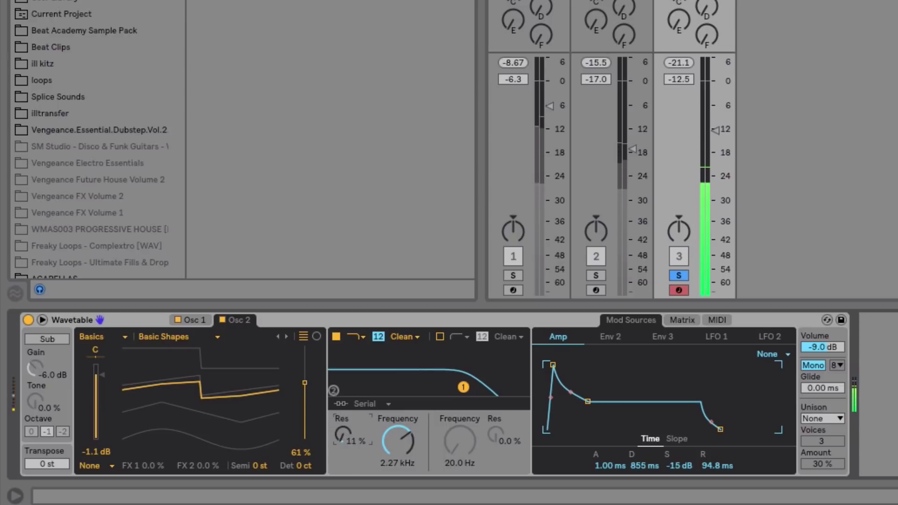
Lower the Bass Osc 2 gain to -3.6 dB and enable the sub oscillator with 32% tone and -5.8 dB gain
{"action": "left_click_drag", "start_coordinate": [109, 383], "coordinate": [110, 393]}
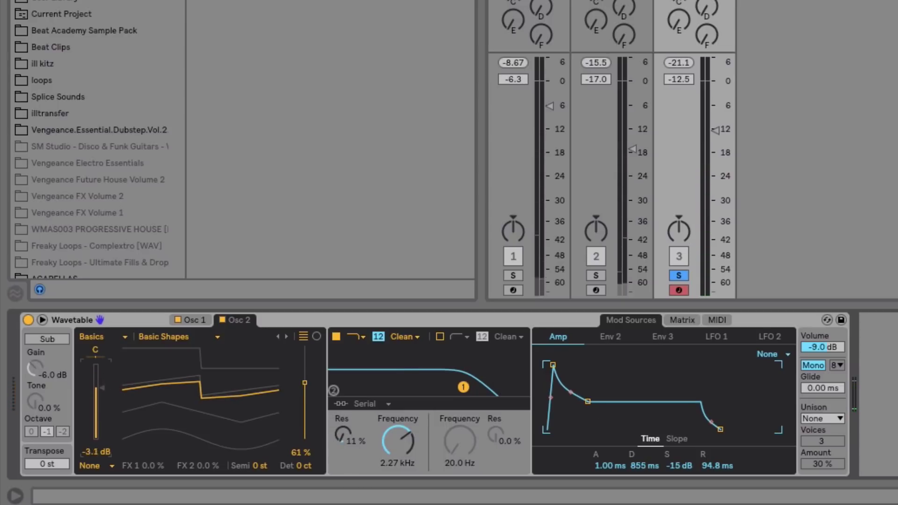
{"action": "left_click", "coordinate": [48, 339]}
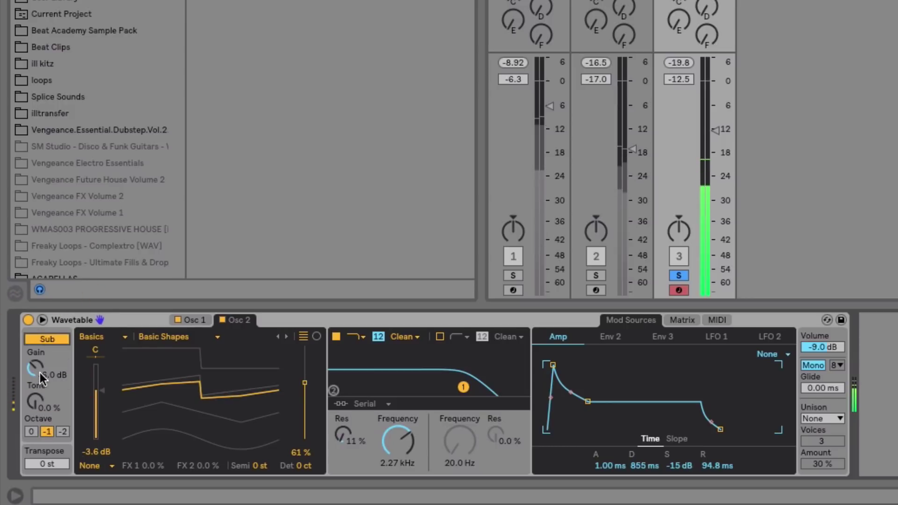
{"action": "mouse_move", "coordinate": [39, 405]}
{"action": "left_mouse_down"}
{"action": "mouse_move", "coordinate": [38, 386]}
{"action": "mouse_move", "coordinate": [40, 411]}
{"action": "left_mouse_up"}
{"action": "left_click_drag", "start_coordinate": [35, 368], "coordinate": [35, 365]}
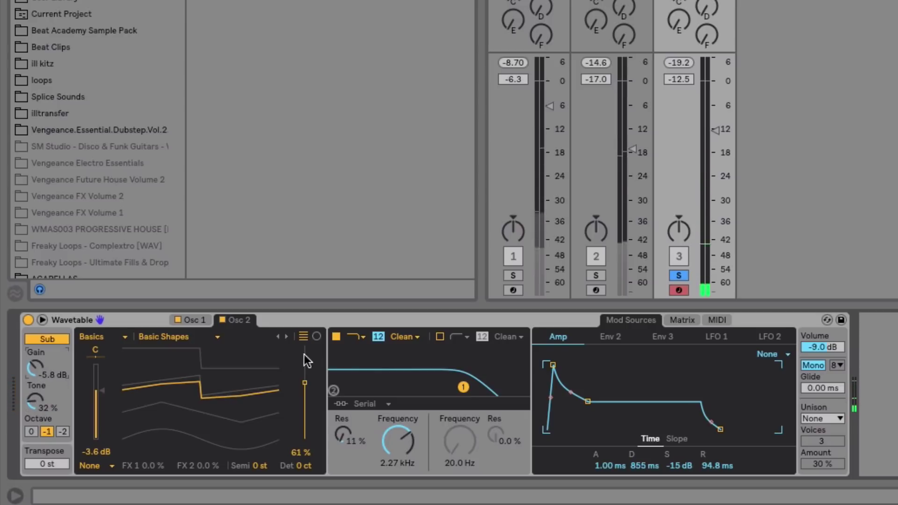
Set the Bass Wavetable's unison mode to Classic with a 14% amount
{"action": "left_click", "coordinate": [821, 418]}
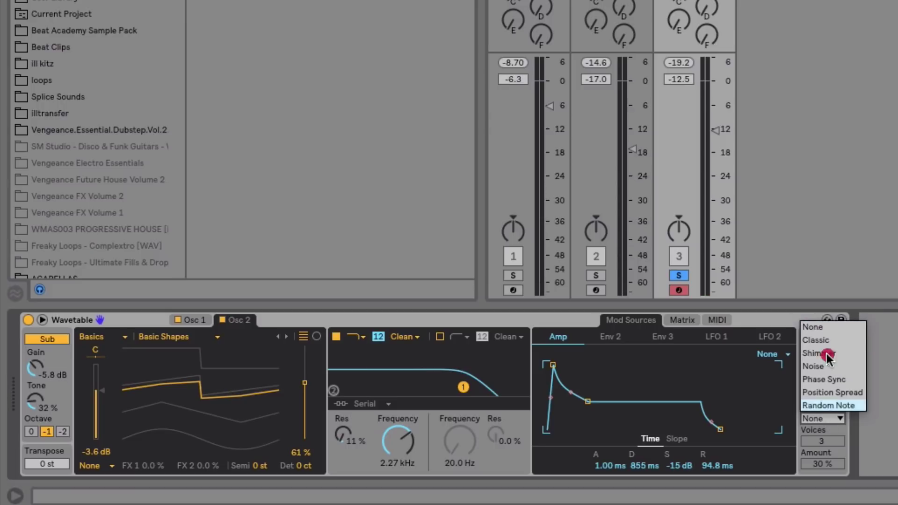
{"action": "left_click", "coordinate": [830, 333]}
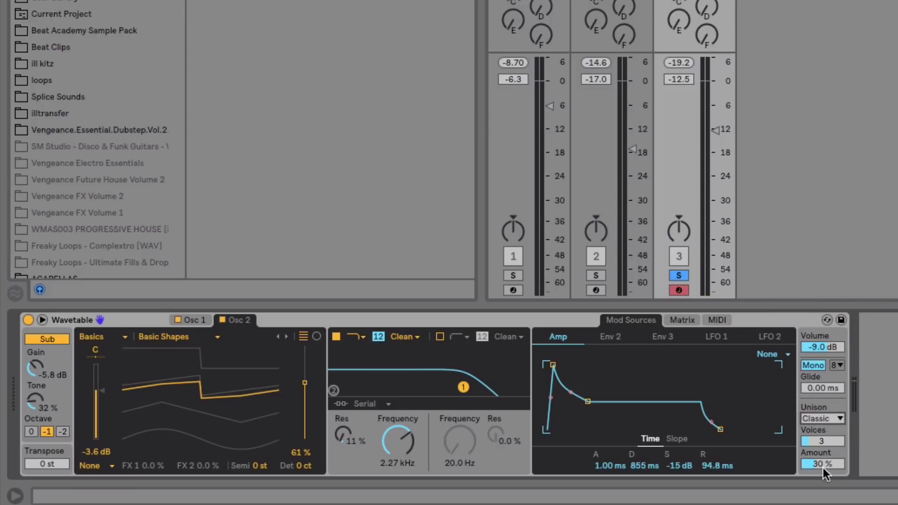
{"action": "key", "text": "space"}
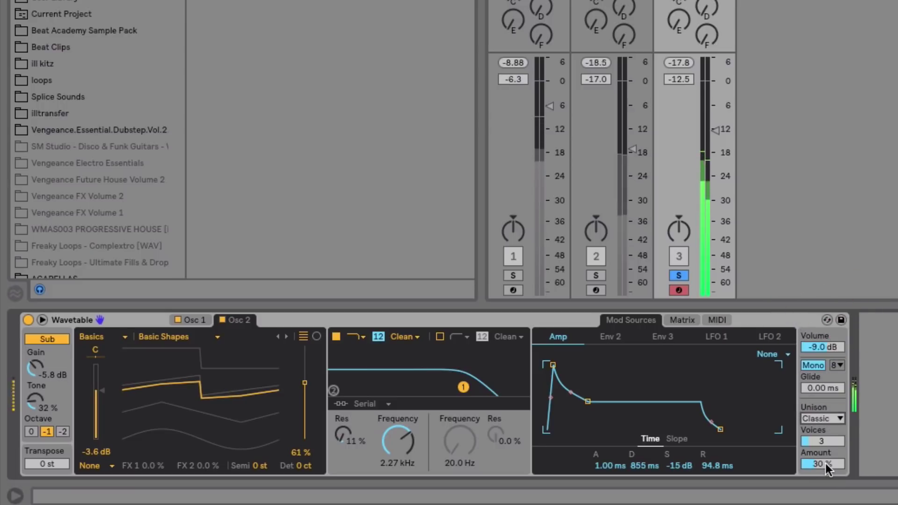
{"action": "left_click_drag", "start_coordinate": [824, 462], "coordinate": [826, 464]}
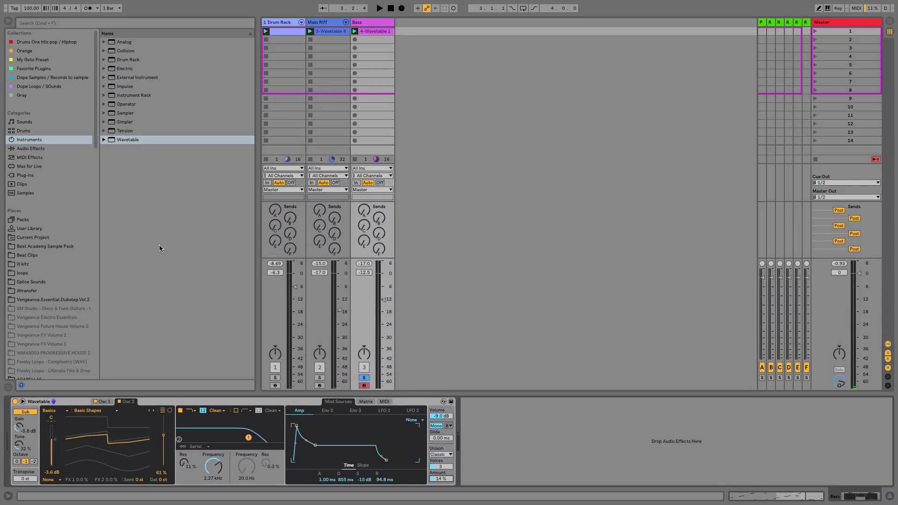
Add the Amp audio effect after the Bass Wavetable, set its output to Dual and its dry/wet to 29.4%
{"action": "left_click", "coordinate": [35, 149]}
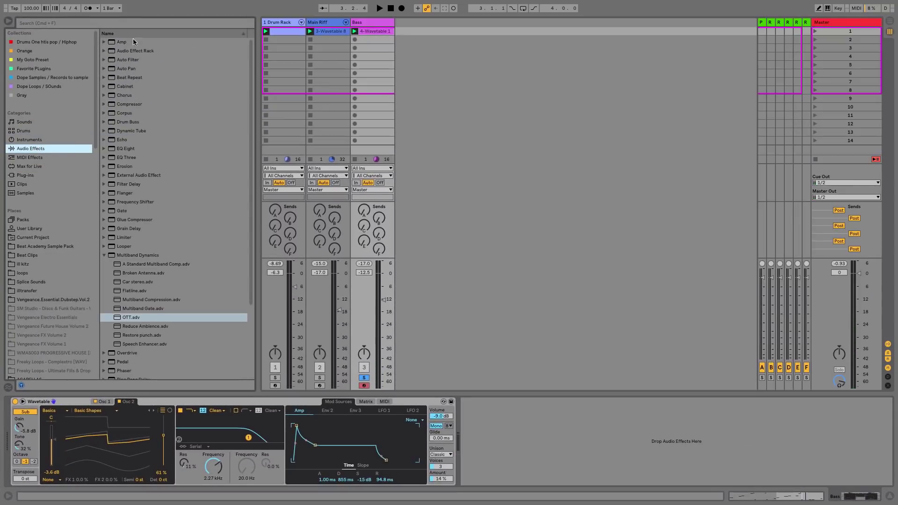
{"action": "left_click", "coordinate": [120, 43]}
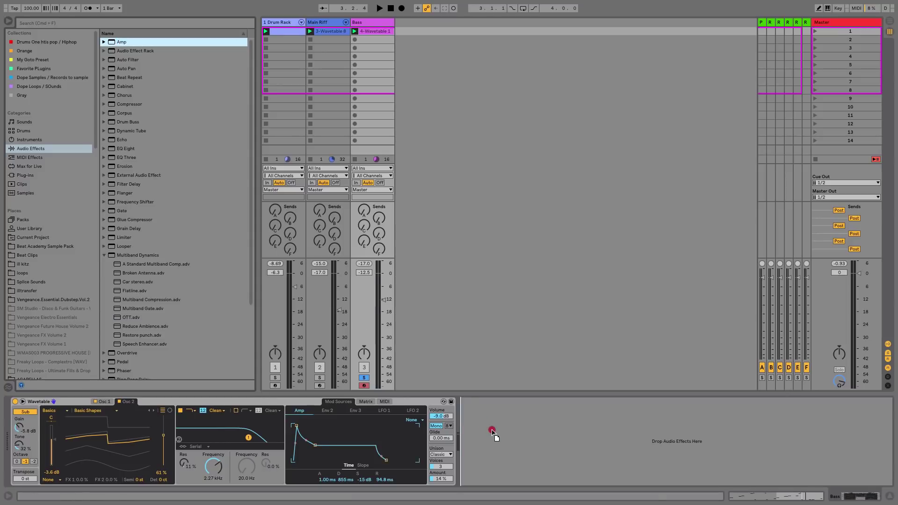
{"action": "left_click_drag", "start_coordinate": [493, 431], "coordinate": [492, 430]}
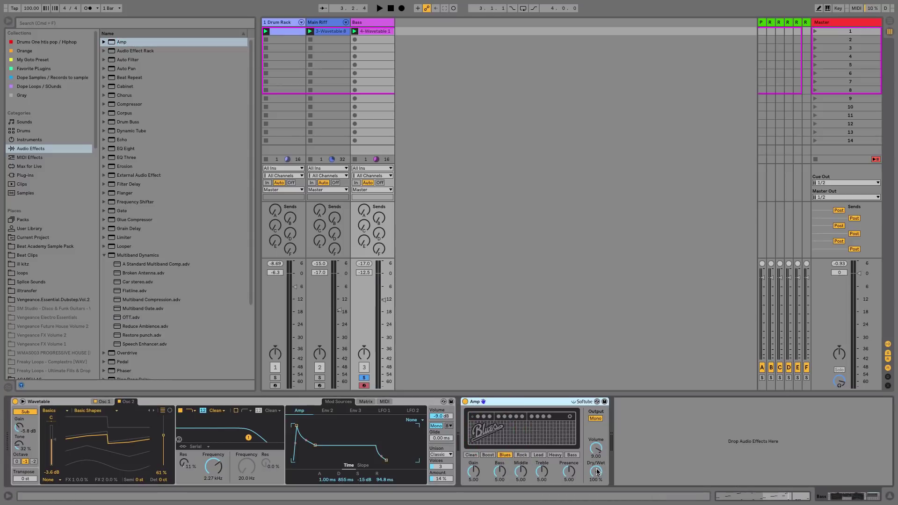
{"action": "left_click", "coordinate": [597, 419]}
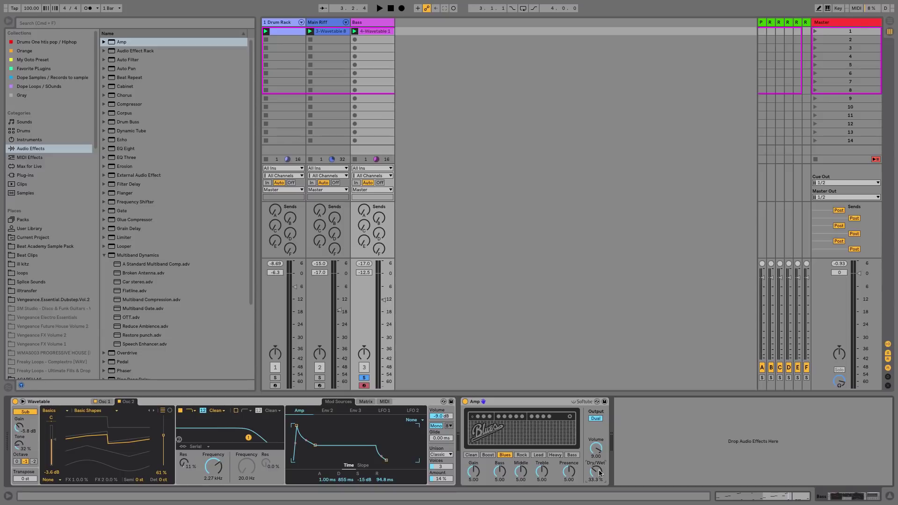
{"action": "key", "text": "space"}
{"action": "left_click_drag", "start_coordinate": [596, 471], "coordinate": [596, 469]}
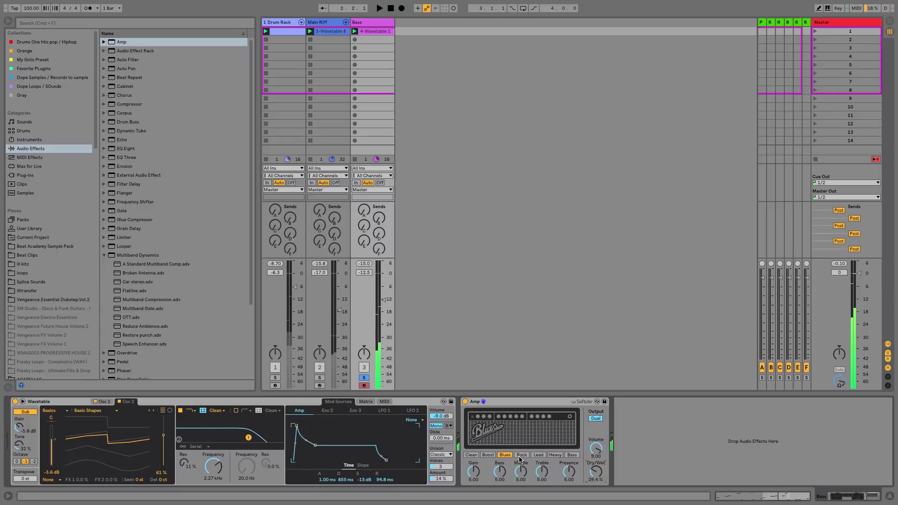
Switch the Bass track's Amp to the Lead model, with 12.7% dry/wet and the Bass control at 5.24
{"action": "left_click", "coordinate": [538, 455]}
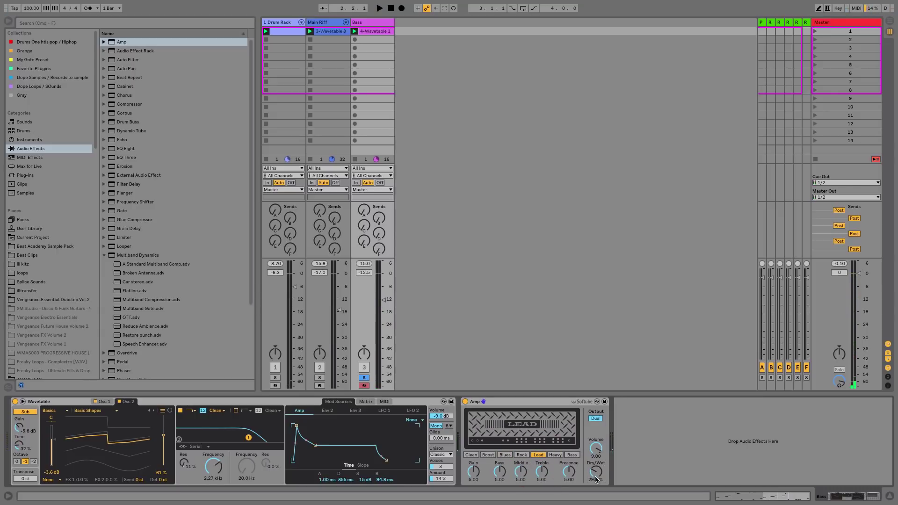
{"action": "key", "text": "space"}
{"action": "left_click_drag", "start_coordinate": [597, 474], "coordinate": [597, 478]}
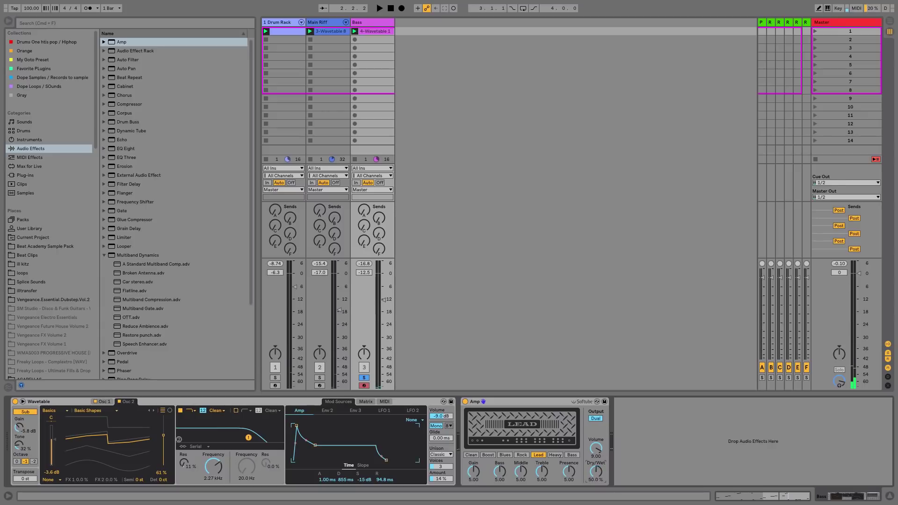
{"action": "key", "text": "space"}
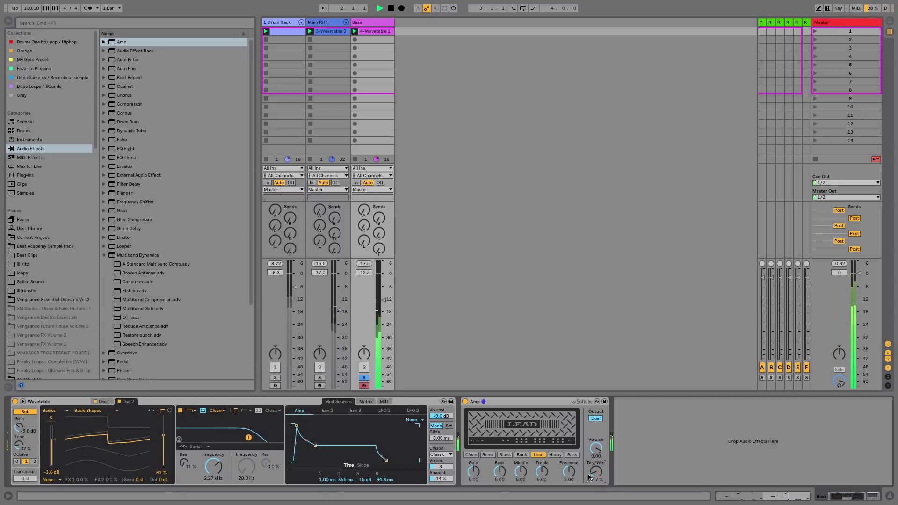
{"action": "left_click_drag", "start_coordinate": [503, 476], "coordinate": [500, 473]}
{"action": "key", "text": "space"}
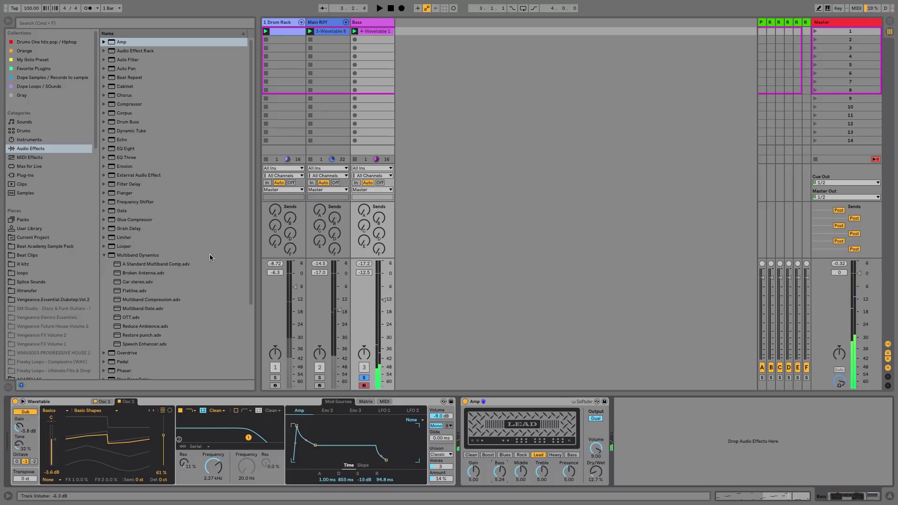
Add Redux after the Amp on the Bass track, with Soft downsampling at about 2.2
{"action": "left_click", "coordinate": [104, 255]}
{"action": "scroll", "coordinate": [146, 206], "scroll_direction": "down", "scroll_amount": 2}
{"action": "left_click", "coordinate": [143, 145]}
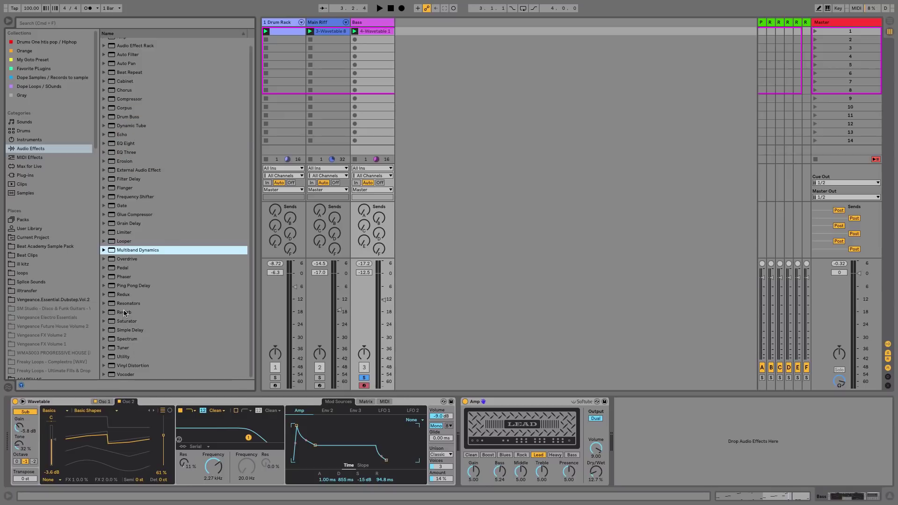
{"action": "scroll", "coordinate": [115, 298], "scroll_direction": "up", "scroll_amount": 1}
{"action": "left_click", "coordinate": [117, 299]}
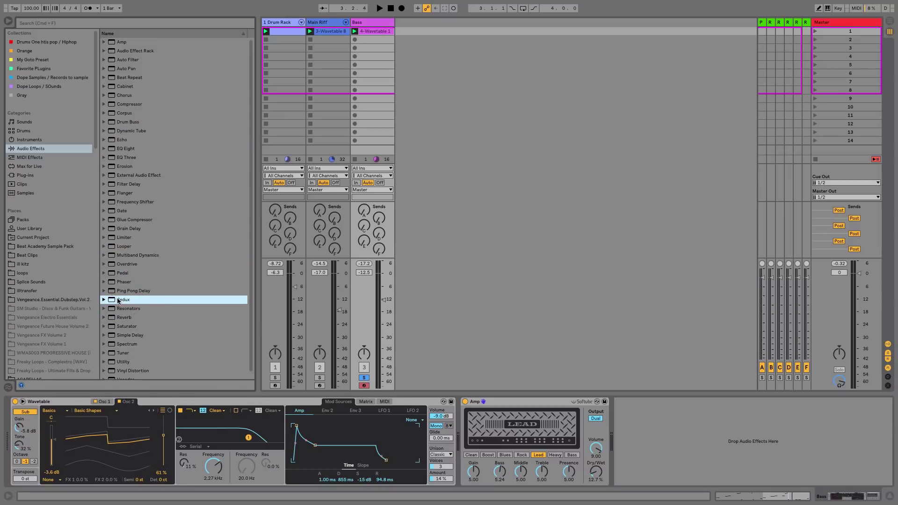
{"action": "left_click_drag", "start_coordinate": [239, 329], "coordinate": [738, 452]}
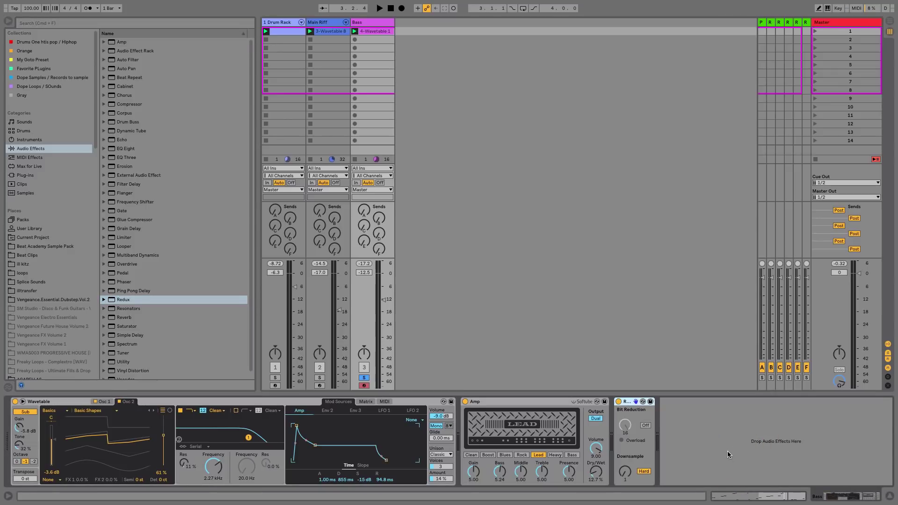
{"action": "left_click", "coordinate": [644, 472]}
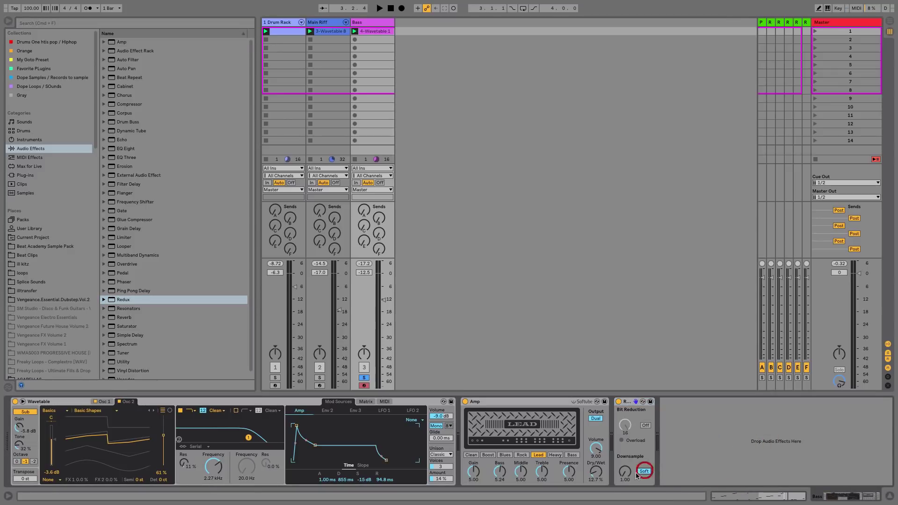
{"action": "key", "text": "space"}
{"action": "left_click_drag", "start_coordinate": [625, 472], "coordinate": [628, 475]}
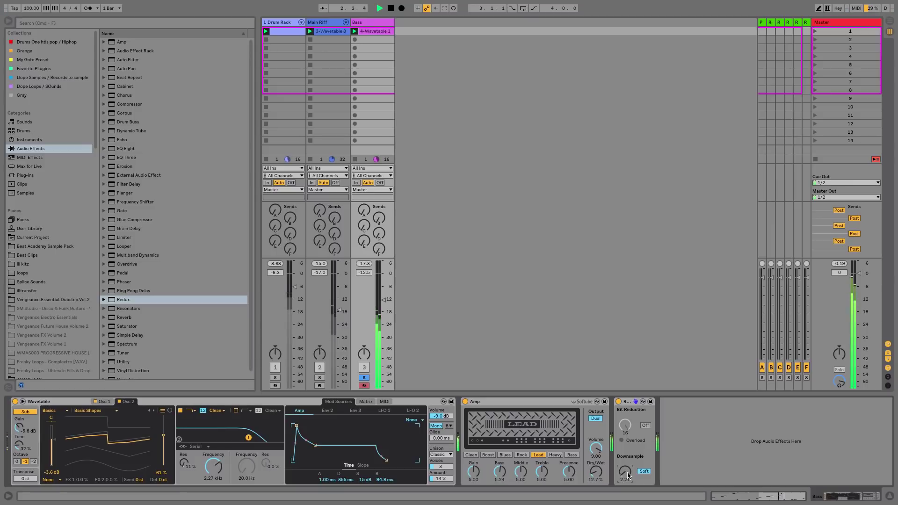
Collapse the Amp and Redux devices and add Kickstart after them on the Bass track, auditioning it at 100% mix
{"action": "double_click", "coordinate": [533, 402]}
{"action": "double_click", "coordinate": [491, 401]}
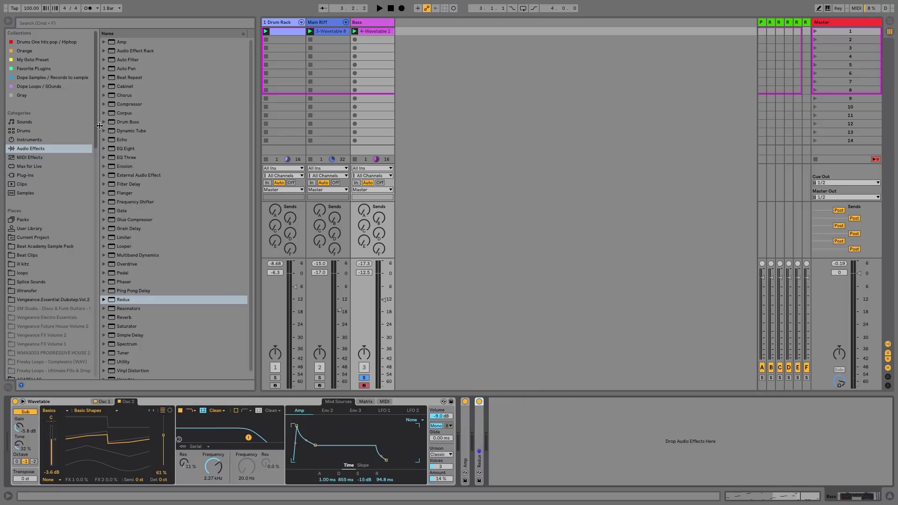
{"action": "left_click", "coordinate": [56, 71]}
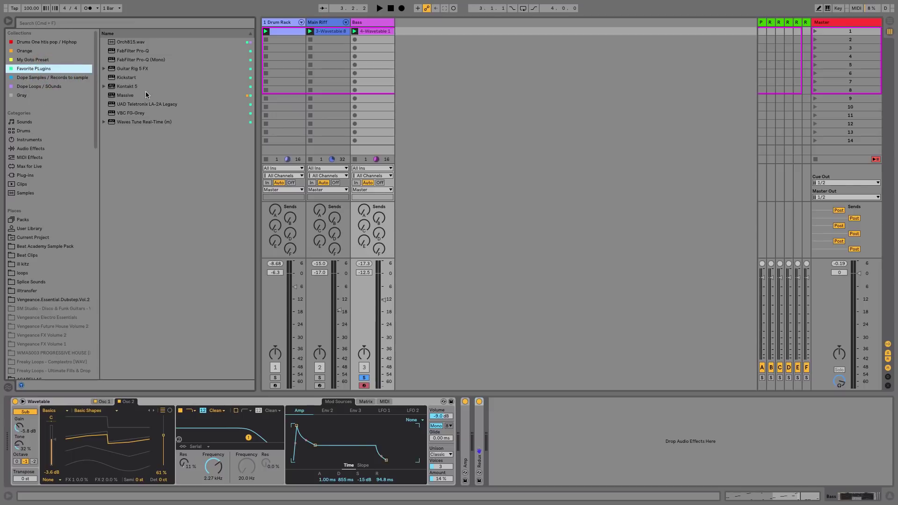
{"action": "left_click_drag", "start_coordinate": [130, 78], "coordinate": [541, 433]}
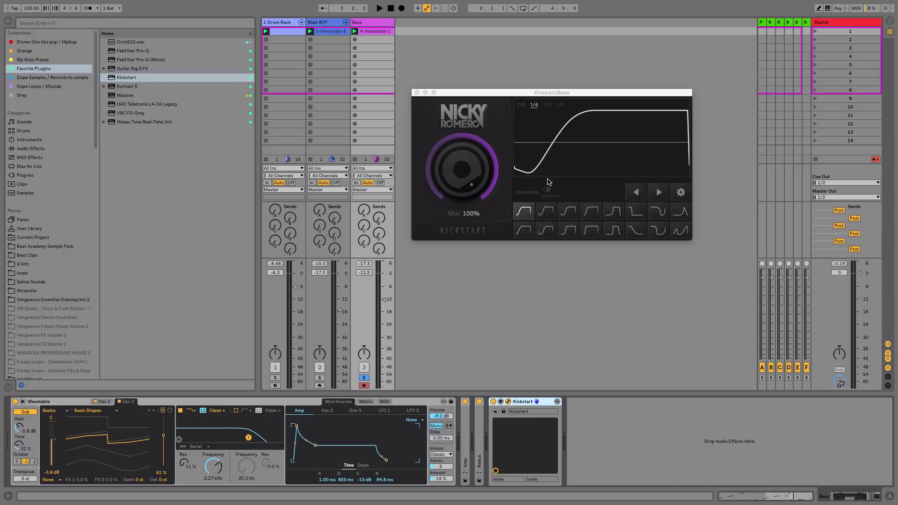
{"action": "key", "text": "space"}
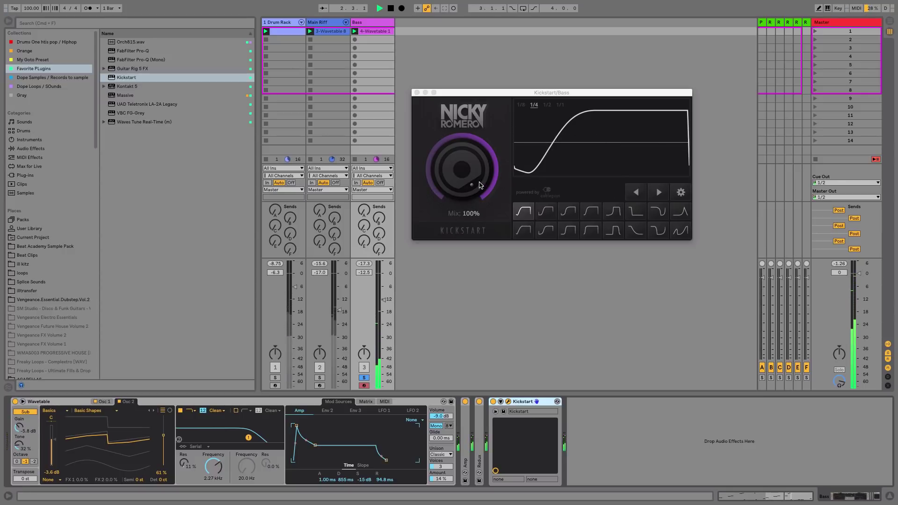
{"action": "key", "text": "space"}
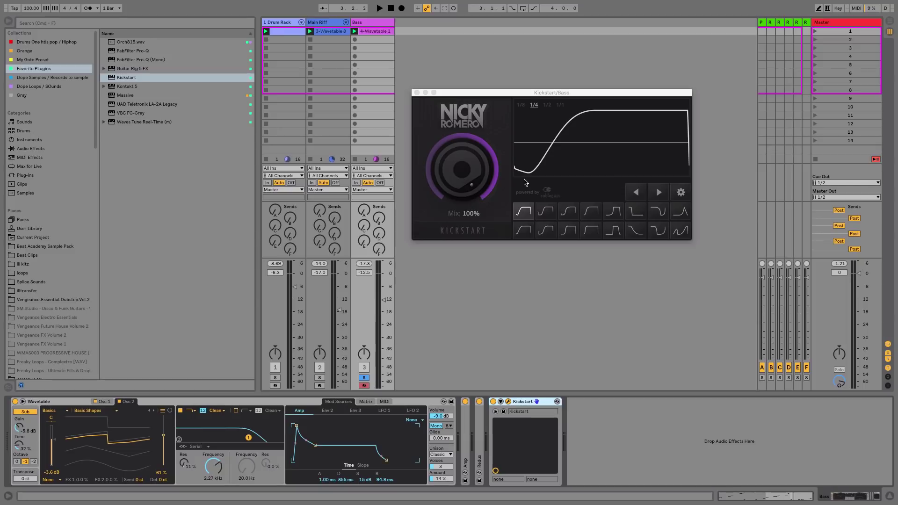
Unsolo the Bass track and raise its volume to -7.6 dB while playing it with the other tracks
{"action": "left_click", "coordinate": [366, 378]}
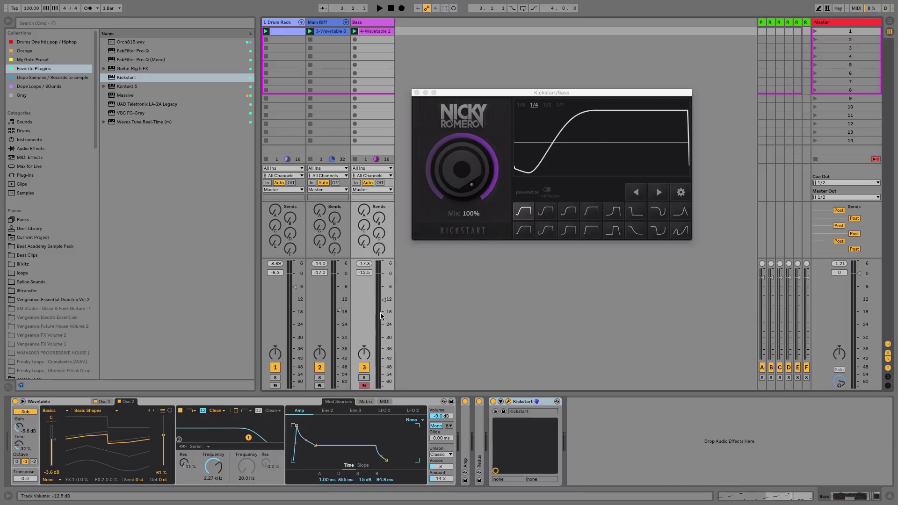
{"action": "key", "text": "space"}
{"action": "left_click_drag", "start_coordinate": [384, 299], "coordinate": [384, 291]}
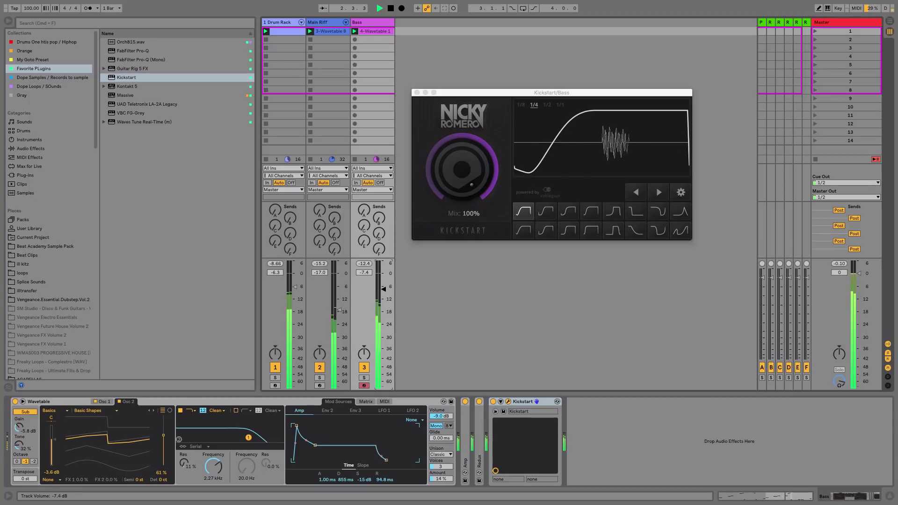
{"action": "left_click_drag", "start_coordinate": [384, 292], "coordinate": [384, 291]}
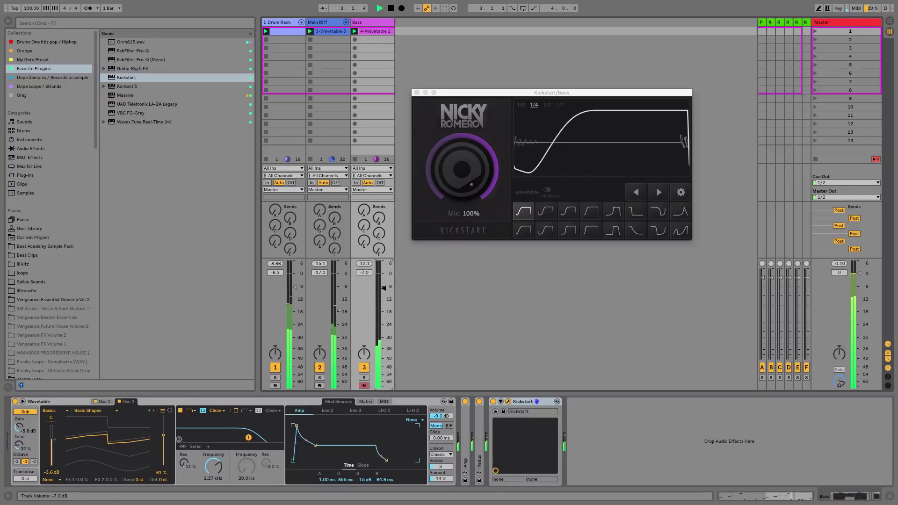
{"action": "left_click_drag", "start_coordinate": [384, 291], "coordinate": [384, 291]}
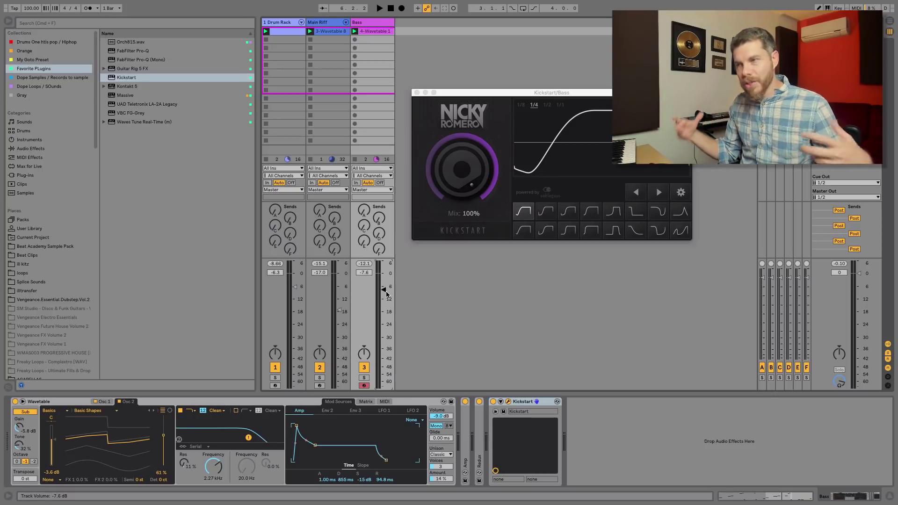
Insert EQ Eight before Kickstart on the Bass track and make band 2 a low shelf at 61.2 Hz with 3.35 dB gain
{"action": "left_click", "coordinate": [37, 148]}
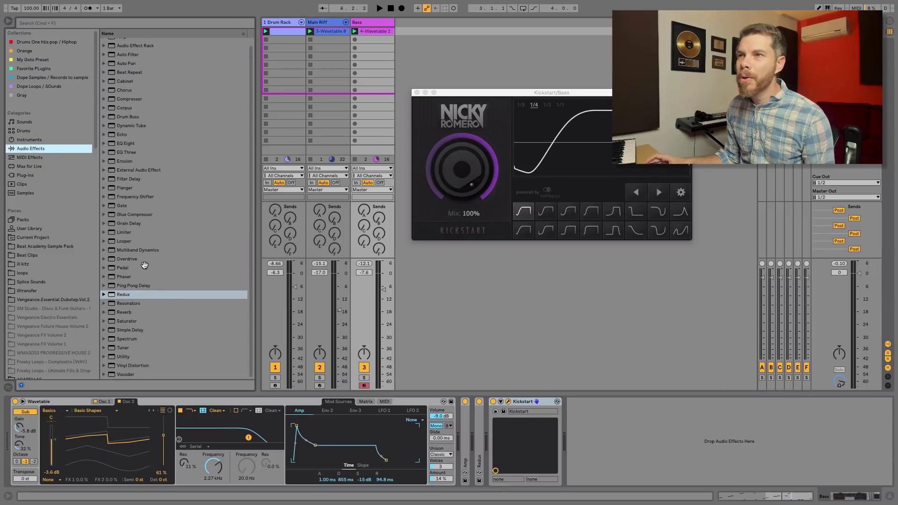
{"action": "left_click", "coordinate": [127, 143]}
{"action": "left_click_drag", "start_coordinate": [243, 250], "coordinate": [486, 415]}
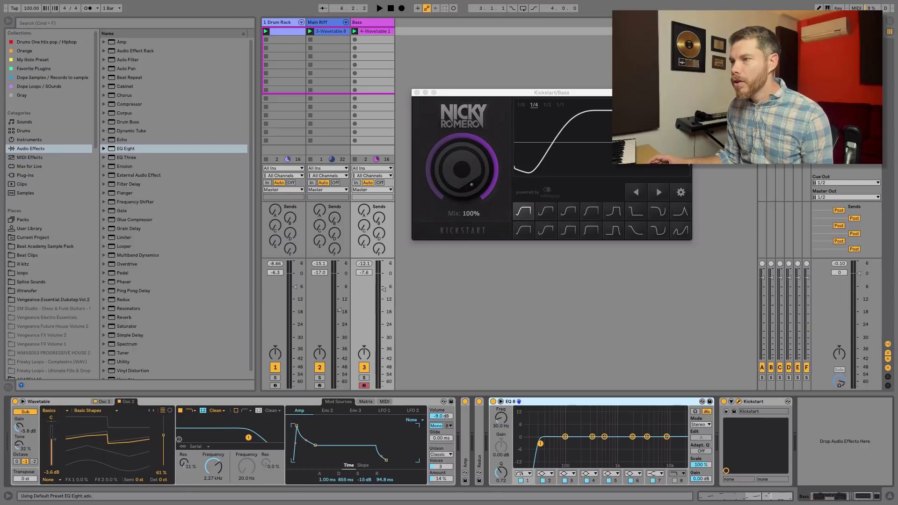
{"action": "left_click_drag", "start_coordinate": [565, 436], "coordinate": [555, 435]}
{"action": "left_click", "coordinate": [549, 475]}
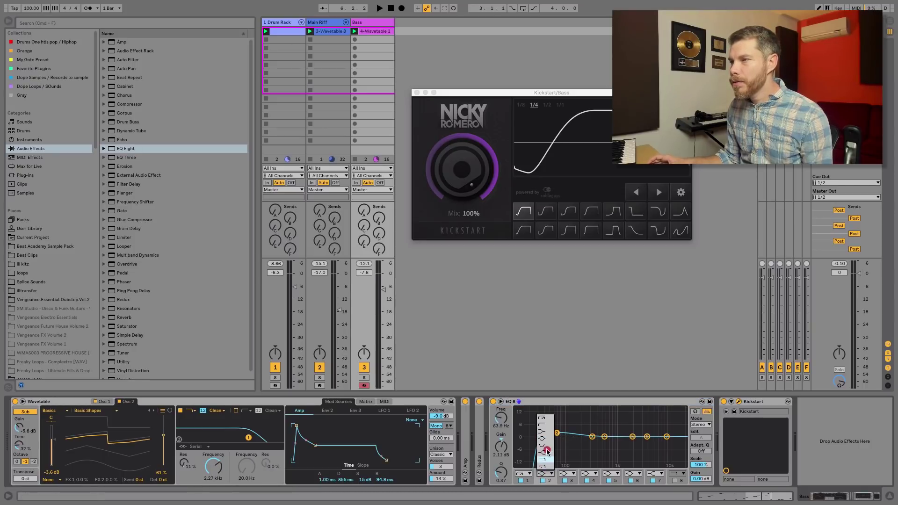
{"action": "left_click", "coordinate": [545, 432]}
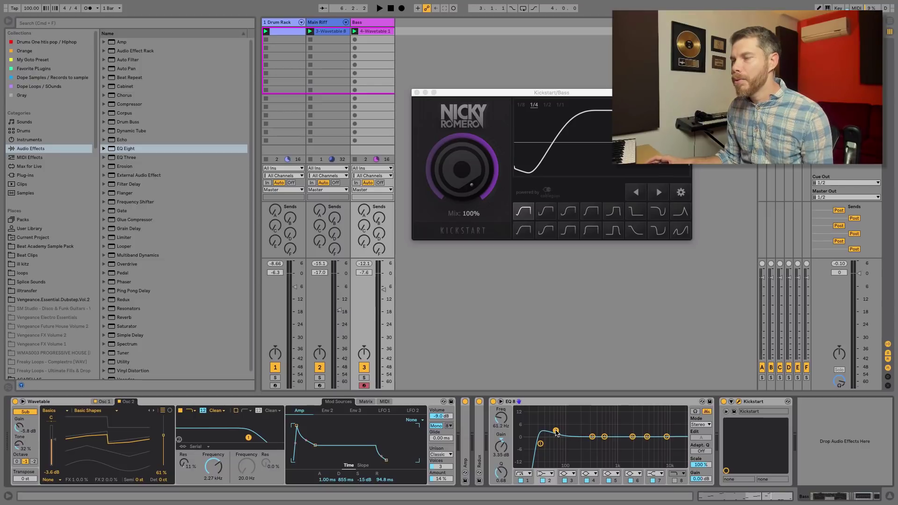
Set the Bass EQ's band 2 to 68.1 Hz with 4.09 dB gain and lower the track volume to -8.5 dB
{"action": "key", "text": "space"}
{"action": "left_click_drag", "start_coordinate": [556, 431], "coordinate": [558, 431]}
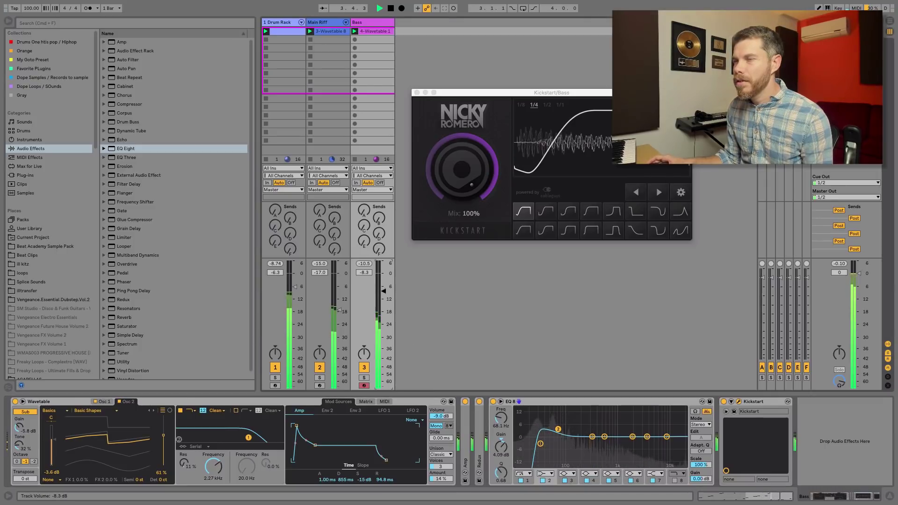
{"action": "left_click_drag", "start_coordinate": [383, 289], "coordinate": [385, 292]}
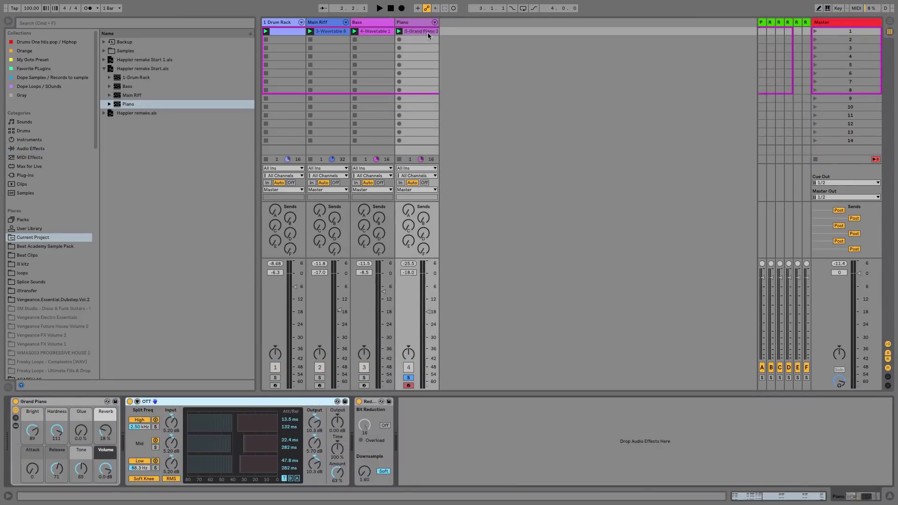
Open the Grand Piano clip on the Piano track and enlarge the note editor to examine all its chords
{"action": "left_click", "coordinate": [428, 30]}
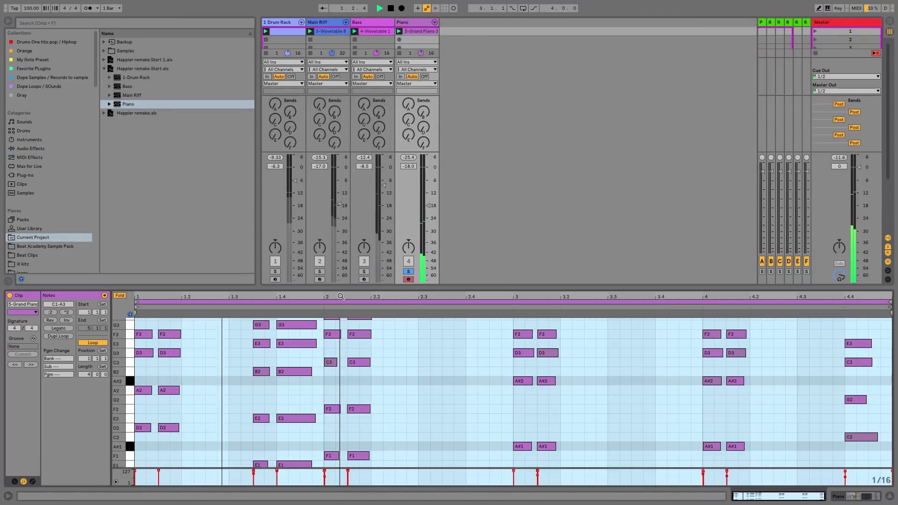
{"action": "left_click_drag", "start_coordinate": [346, 287], "coordinate": [350, 179]}
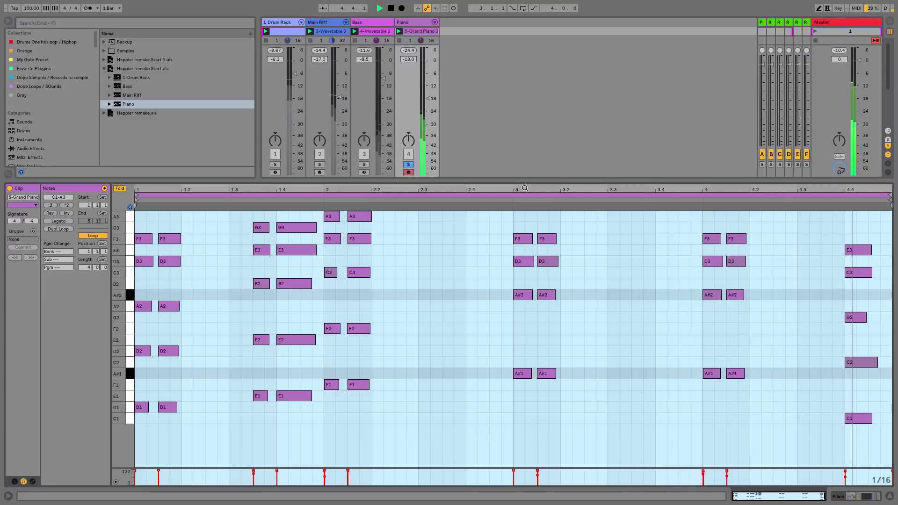
Show the Piano track's devices instead of the note editor and set Grand Piano's Bright to 92 and Hardness to 113
{"action": "key", "text": "shift+Tab"}
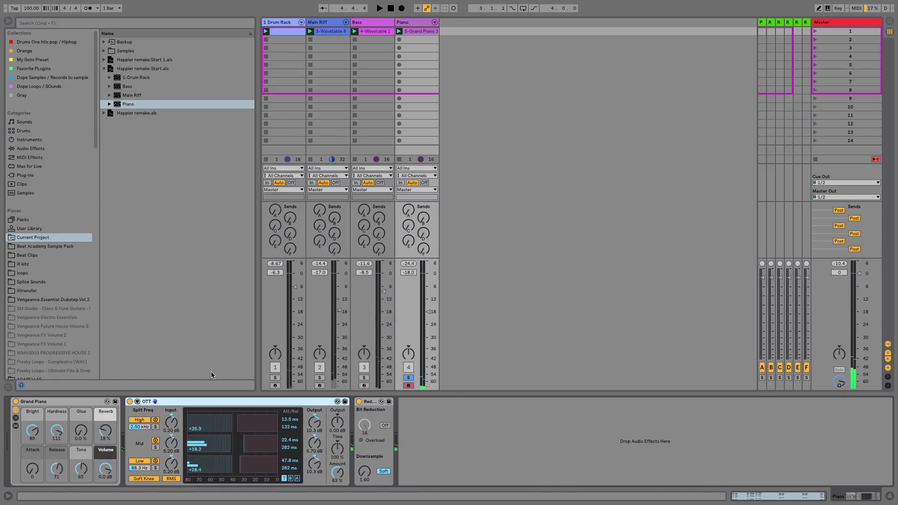
{"action": "left_click", "coordinate": [81, 401]}
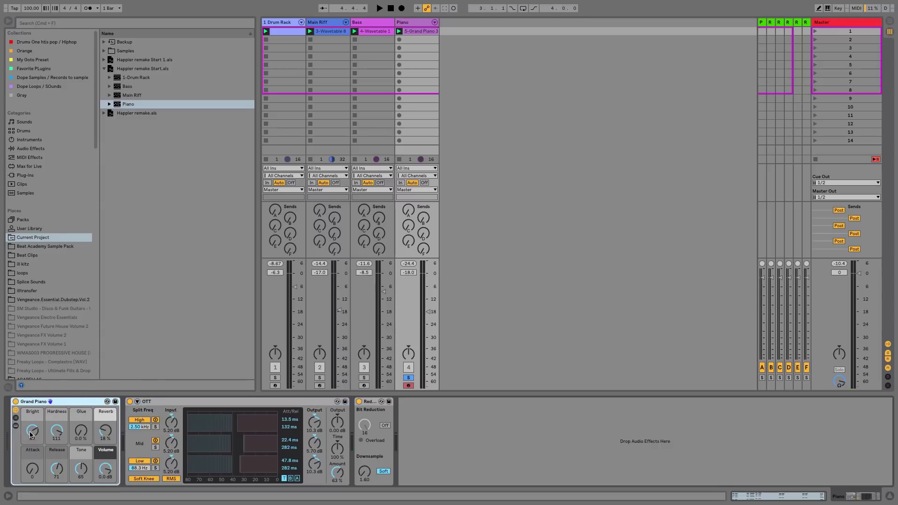
{"action": "left_click_drag", "start_coordinate": [31, 435], "coordinate": [31, 432]}
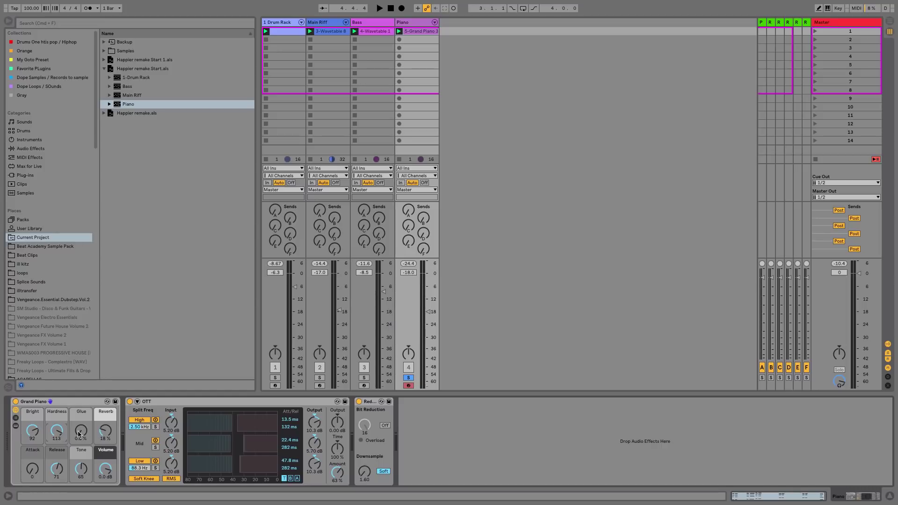
Audition the piano with OTT's Amount at 0%, set the Amount to 52%, and select the Redux device
{"action": "left_click", "coordinate": [191, 404]}
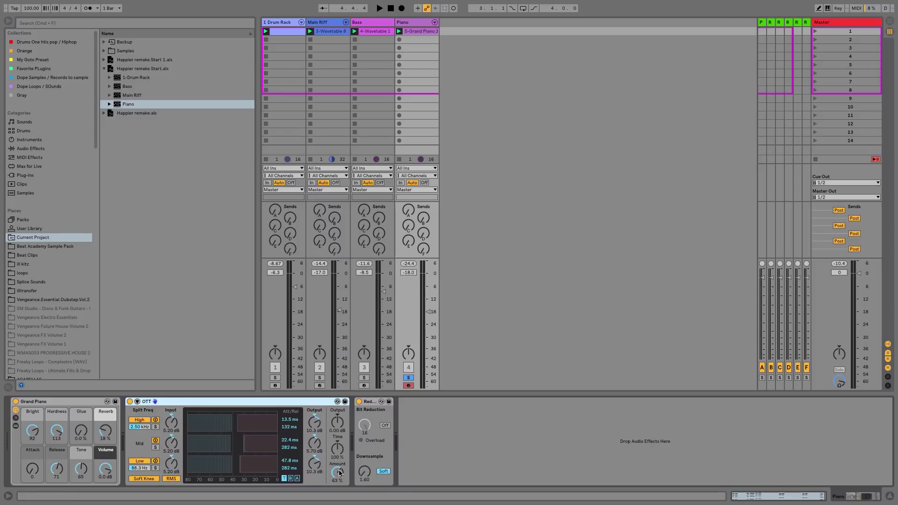
{"action": "left_click_drag", "start_coordinate": [340, 473], "coordinate": [340, 475]}
{"action": "key", "text": "space"}
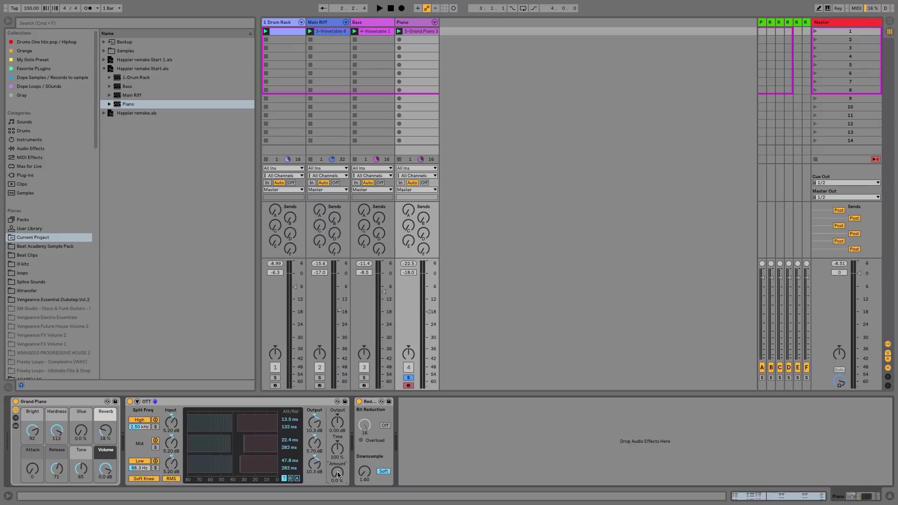
{"action": "key", "text": "space"}
{"action": "left_click_drag", "start_coordinate": [337, 474], "coordinate": [337, 444]}
{"action": "left_click", "coordinate": [370, 405]}
{"action": "left_click", "coordinate": [368, 402]}
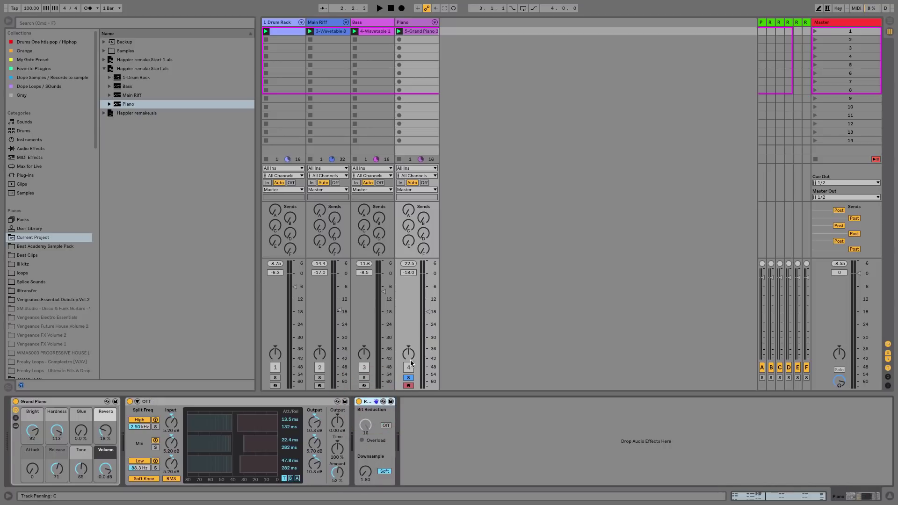
Unsolo the Piano track and raise its volume to -14.9 dB while playing it with the other tracks
{"action": "left_click", "coordinate": [409, 378]}
{"action": "mouse_move", "coordinate": [429, 311]}
{"action": "left_mouse_down"}
{"action": "mouse_move", "coordinate": [431, 301]}
{"action": "mouse_move", "coordinate": [427, 308]}
{"action": "left_mouse_up"}
{"action": "key", "text": "space"}
{"action": "left_click", "coordinate": [429, 306]}
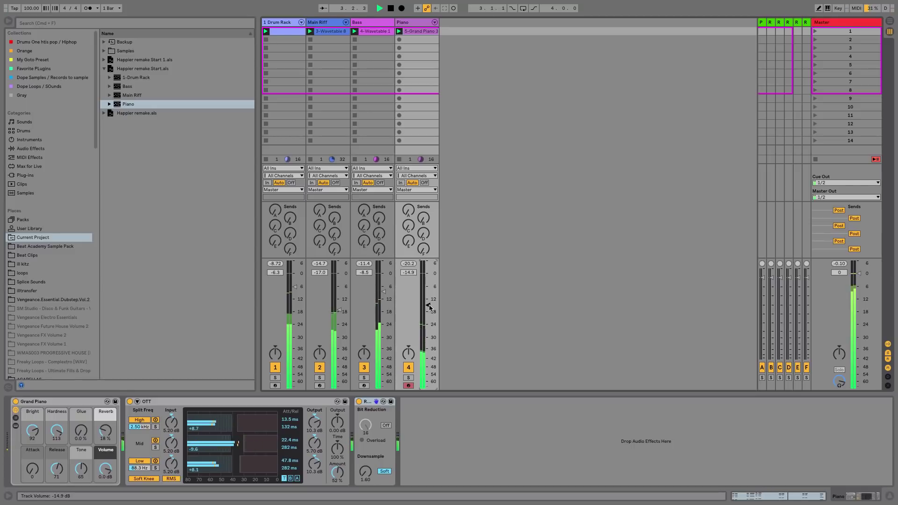